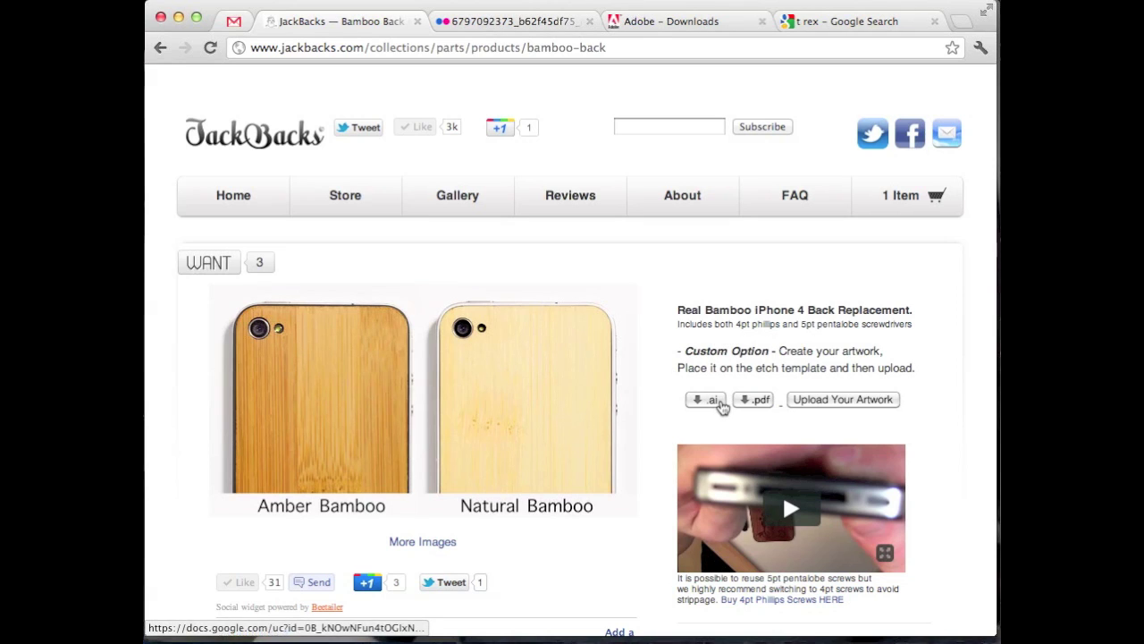
Step: Download the .ai etch template from the JackBacks page, then go to the Adobe Downloads tab
{"action": "left_click", "coordinate": [715, 404]}
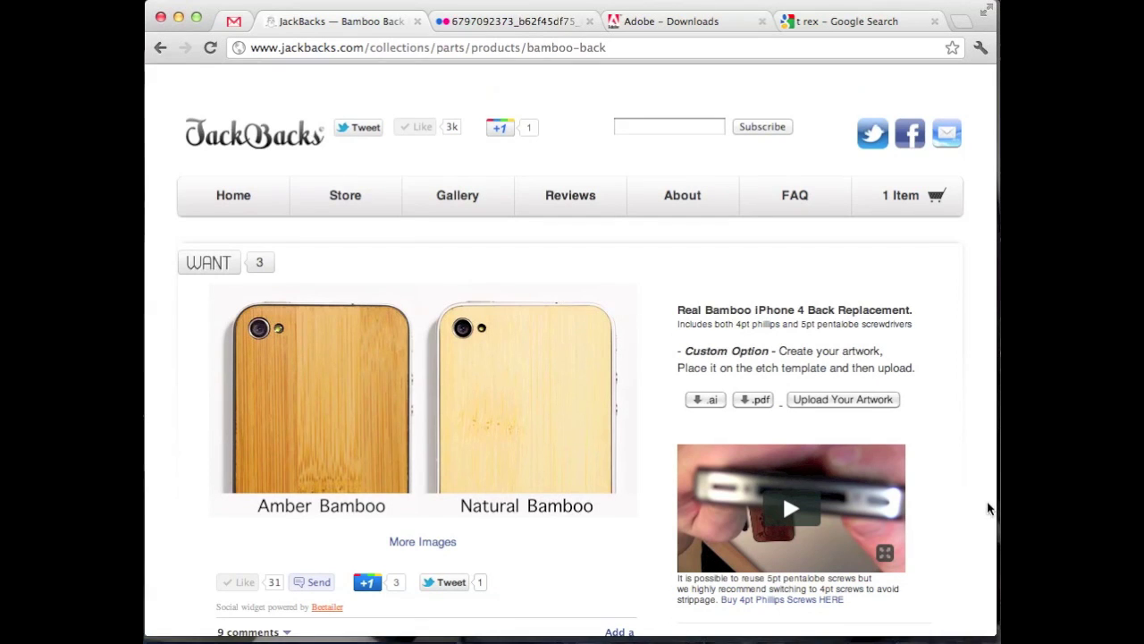
{"action": "left_click", "coordinate": [700, 16]}
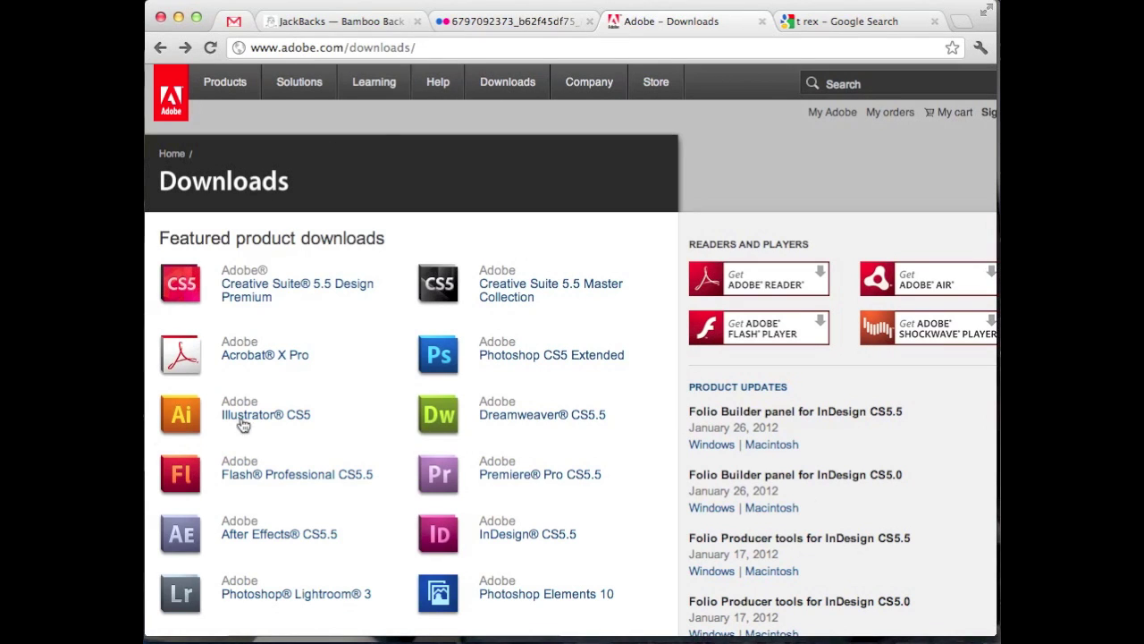
Step: Reveal the Buy/Try links for the Illustrator CS5 and Photoshop CS5 Extended offers
{"action": "mouse_move", "coordinate": [247, 428]}
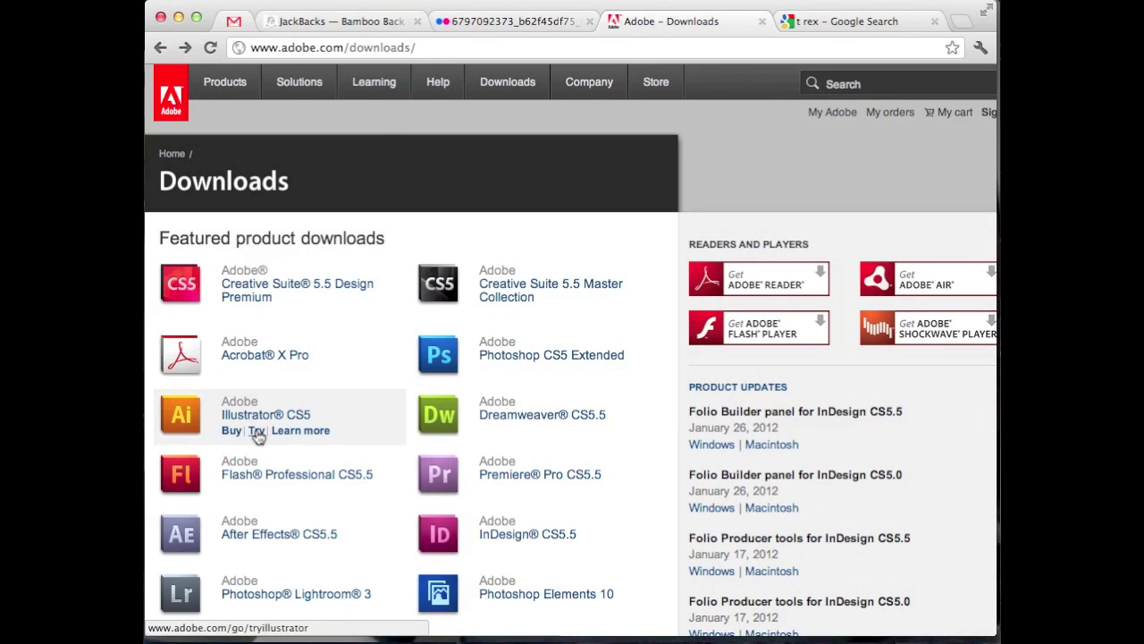
{"action": "mouse_move", "coordinate": [541, 360]}
Step: Back on the JackBacks page, check the Custom Option list leaving None, then view the etched bamboo photo
{"action": "left_click", "coordinate": [374, 21]}
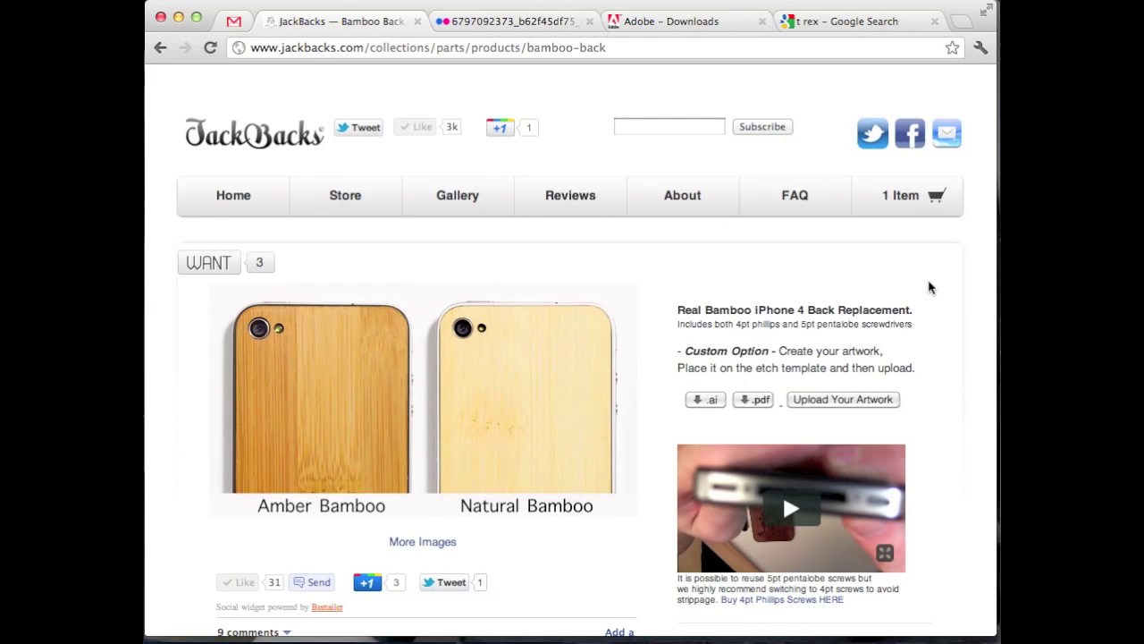
{"action": "scroll", "coordinate": [920, 291], "scroll_direction": "down", "scroll_amount": 5}
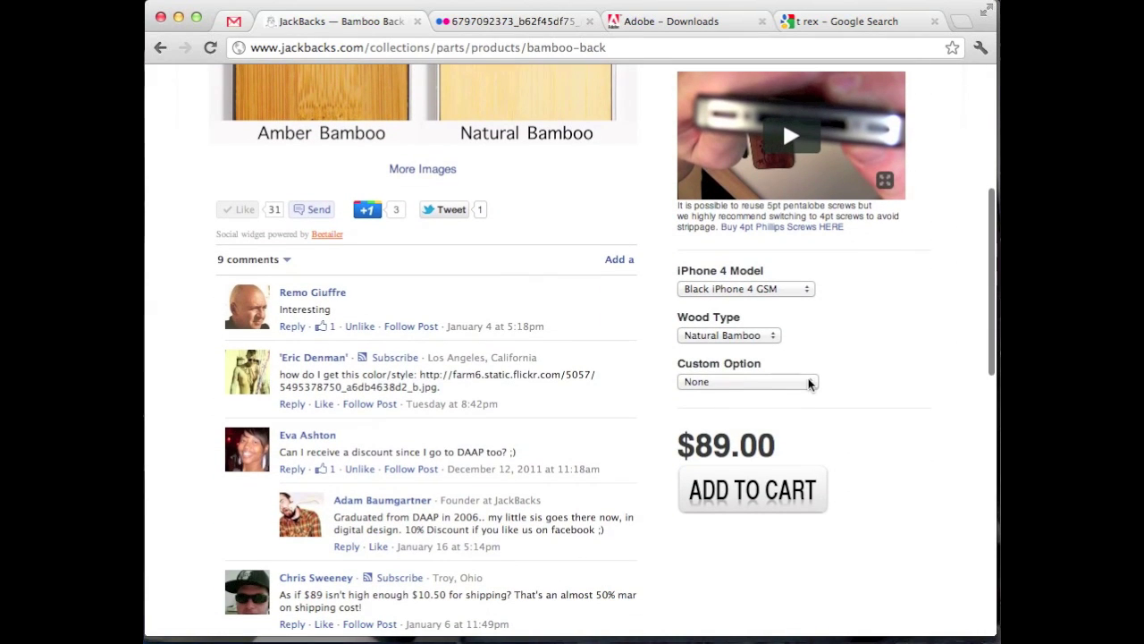
{"action": "left_click", "coordinate": [809, 382]}
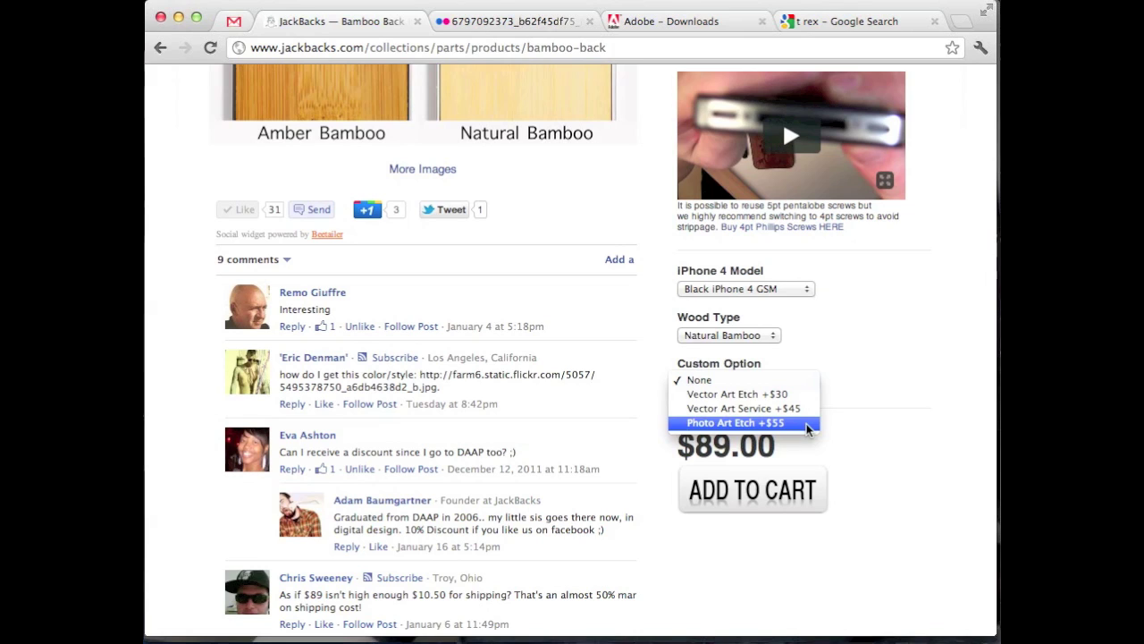
{"action": "left_click", "coordinate": [875, 400]}
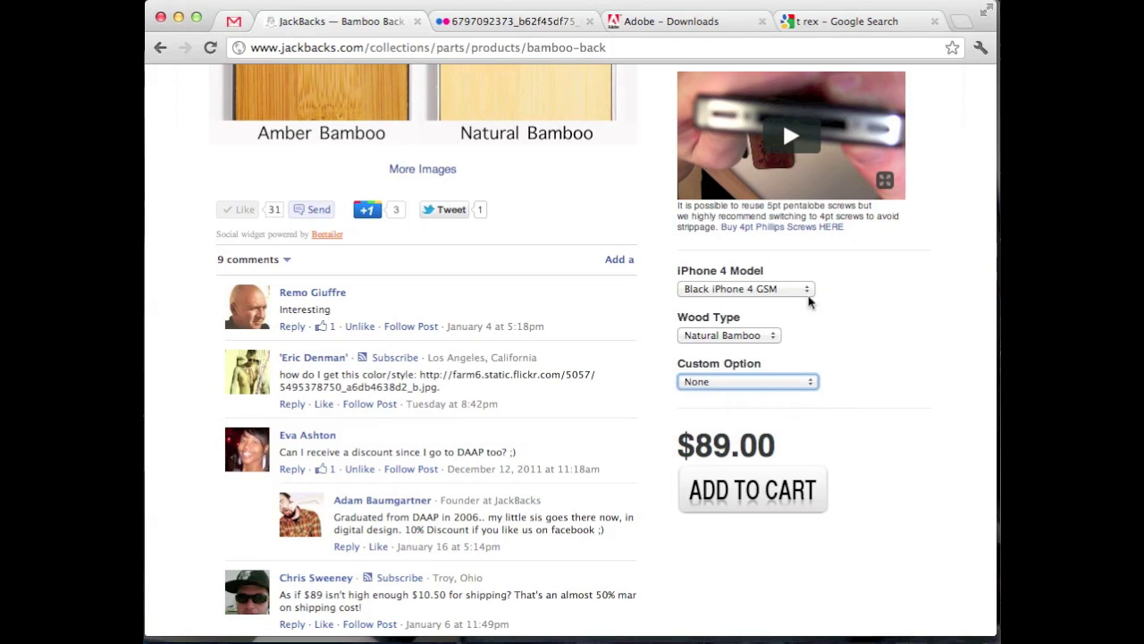
{"action": "left_click", "coordinate": [532, 22]}
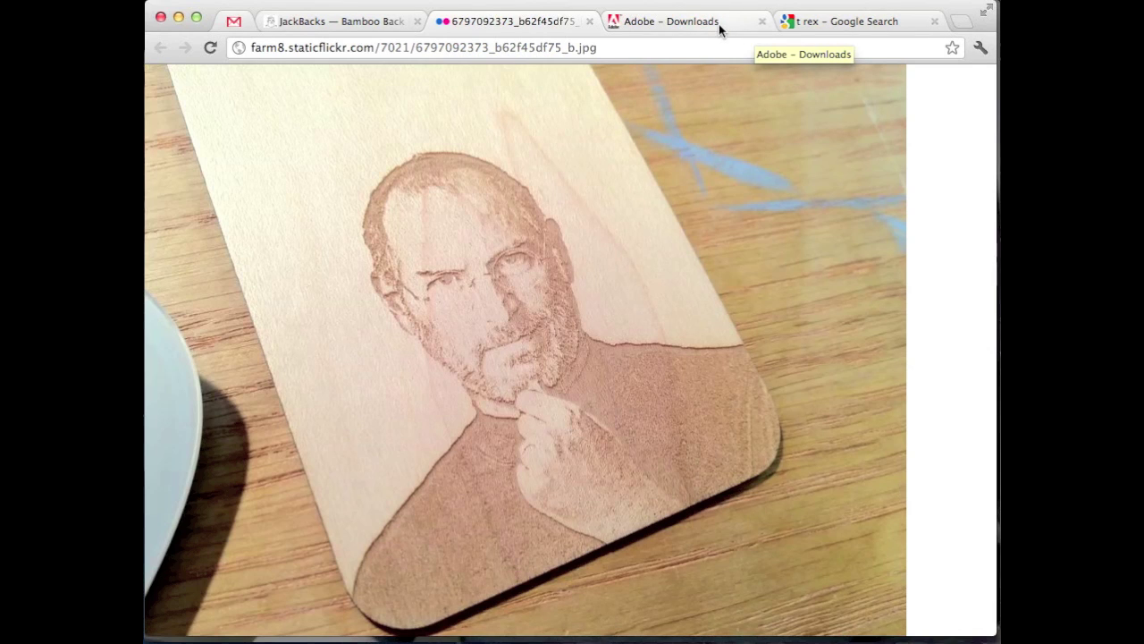
{"action": "left_click", "coordinate": [818, 29]}
Step: Search Google for 't rex' and show the image results
{"action": "left_click", "coordinate": [701, 145]}
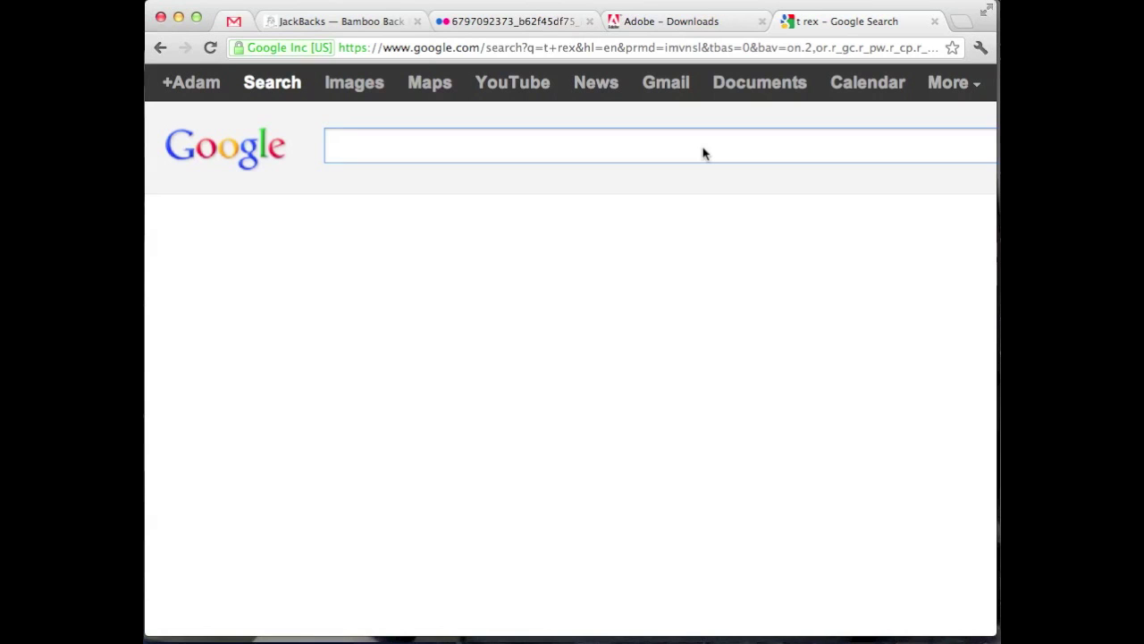
{"action": "type", "text": "t re"}
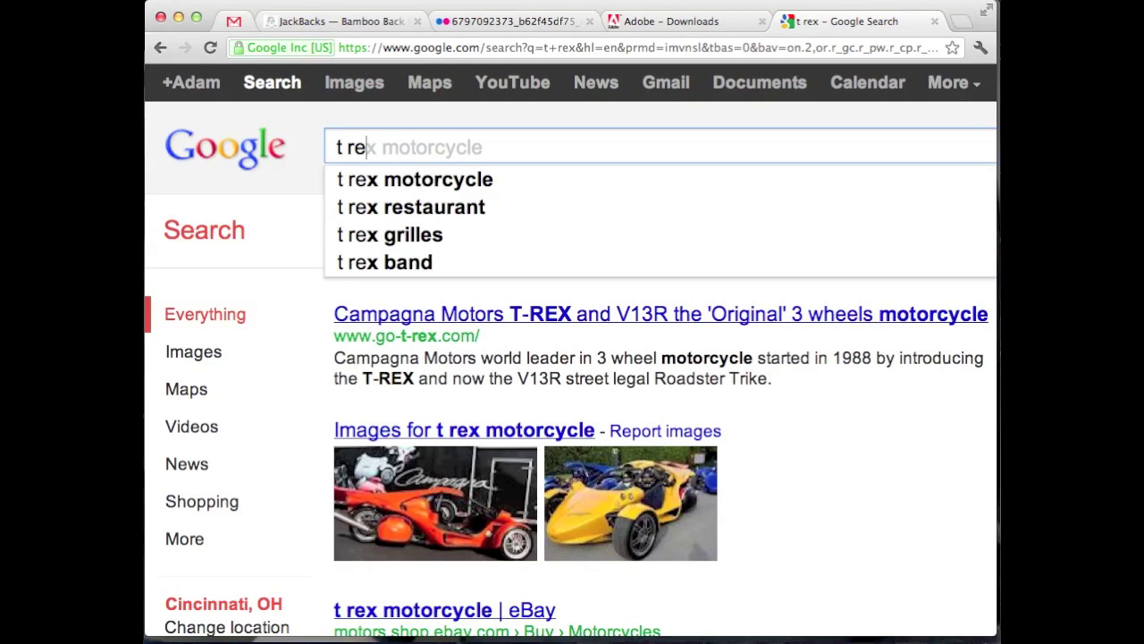
{"action": "type", "text": "x"}
{"action": "key", "text": "Return"}
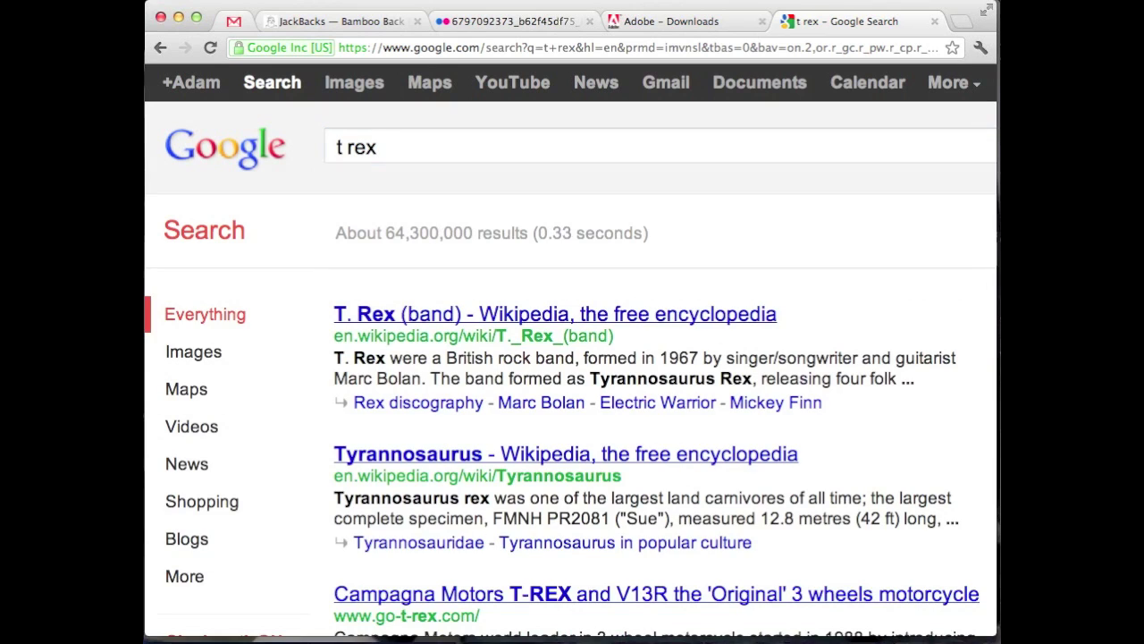
{"action": "scroll", "coordinate": [662, 142], "scroll_direction": "down", "scroll_amount": 5}
{"action": "scroll", "coordinate": [660, 141], "scroll_direction": "up", "scroll_amount": 5}
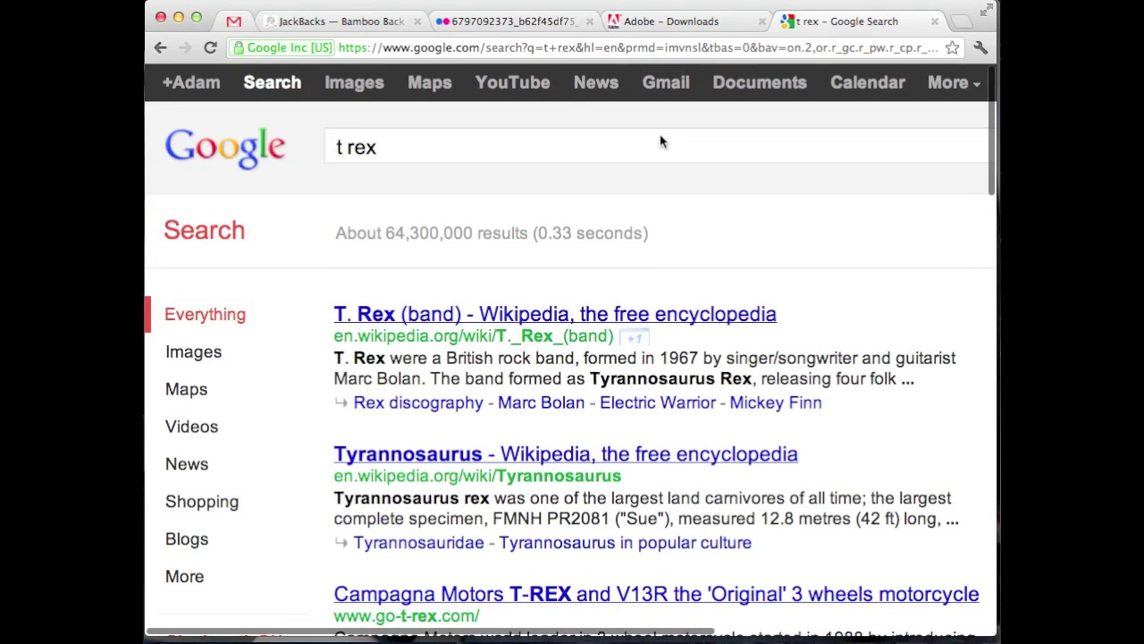
{"action": "left_click", "coordinate": [209, 353]}
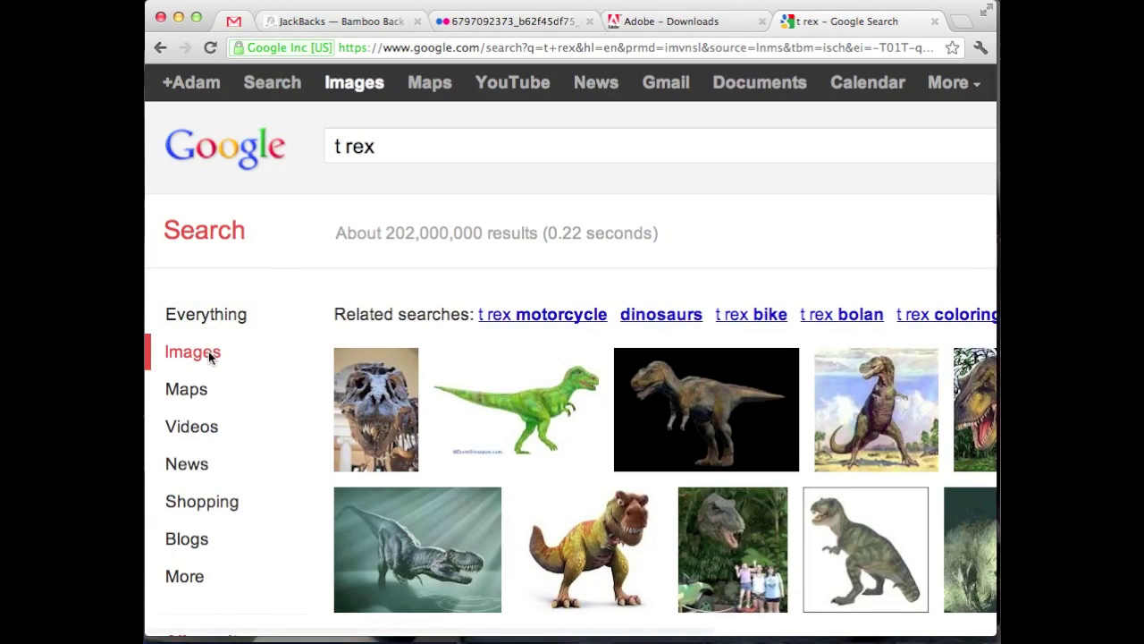
Step: Filter the t rex images to Clip art, then to Line drawing
{"action": "mouse_move", "coordinate": [417, 409]}
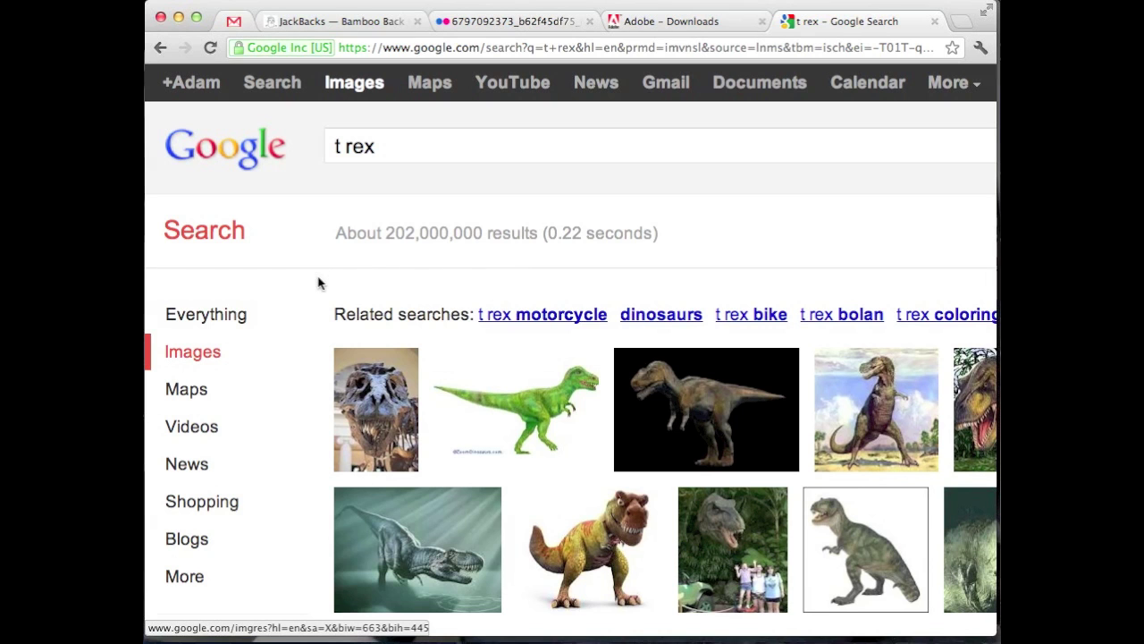
{"action": "scroll", "coordinate": [311, 289], "scroll_direction": "down", "scroll_amount": 10}
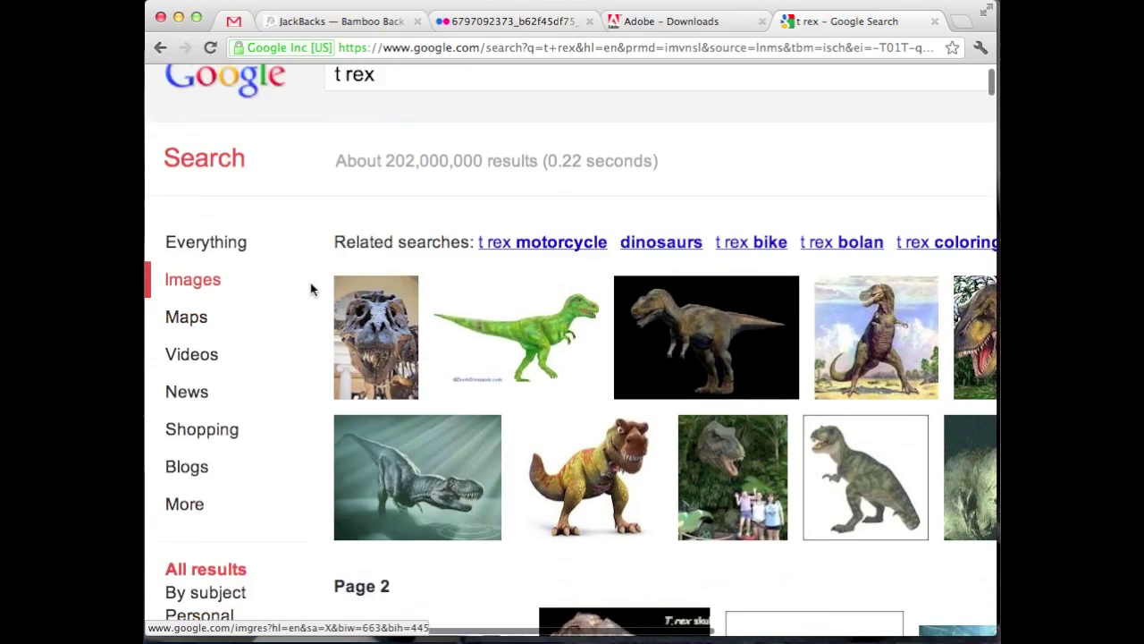
{"action": "scroll", "coordinate": [311, 289], "scroll_direction": "down", "scroll_amount": 5}
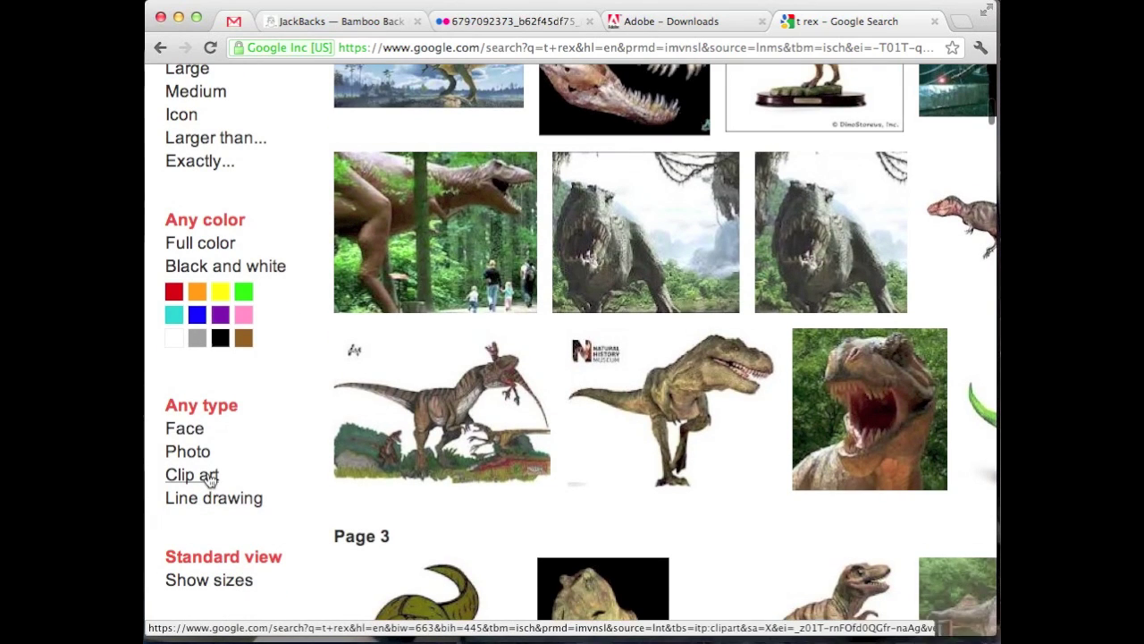
{"action": "left_click", "coordinate": [209, 474]}
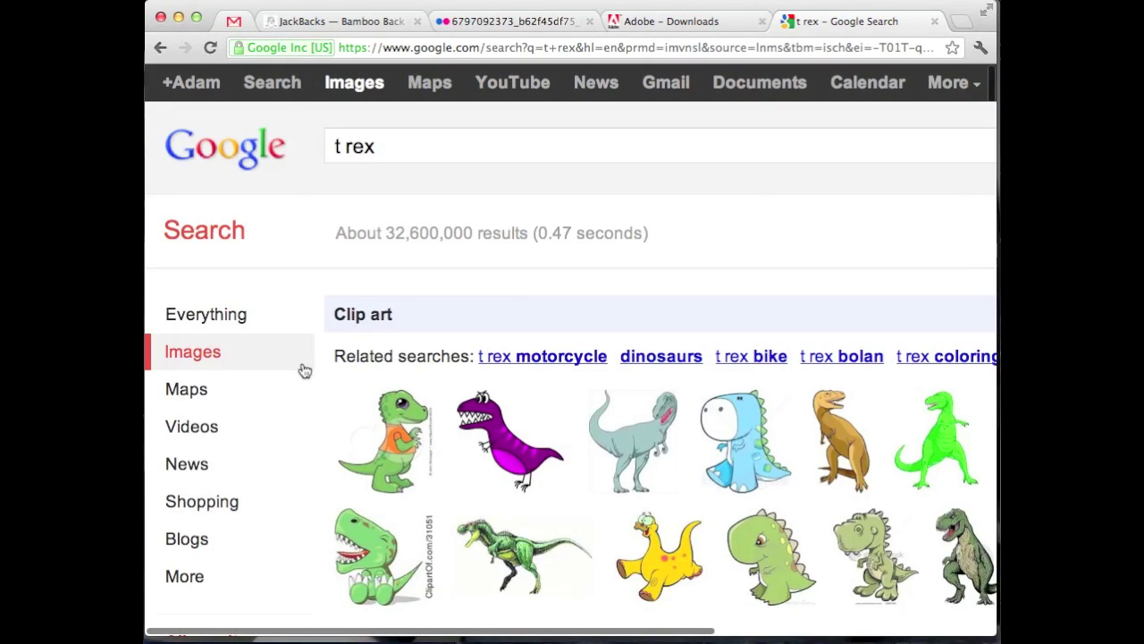
{"action": "scroll", "coordinate": [340, 345], "scroll_direction": "down", "scroll_amount": 8}
{"action": "scroll", "coordinate": [340, 345], "scroll_direction": "down", "scroll_amount": 10}
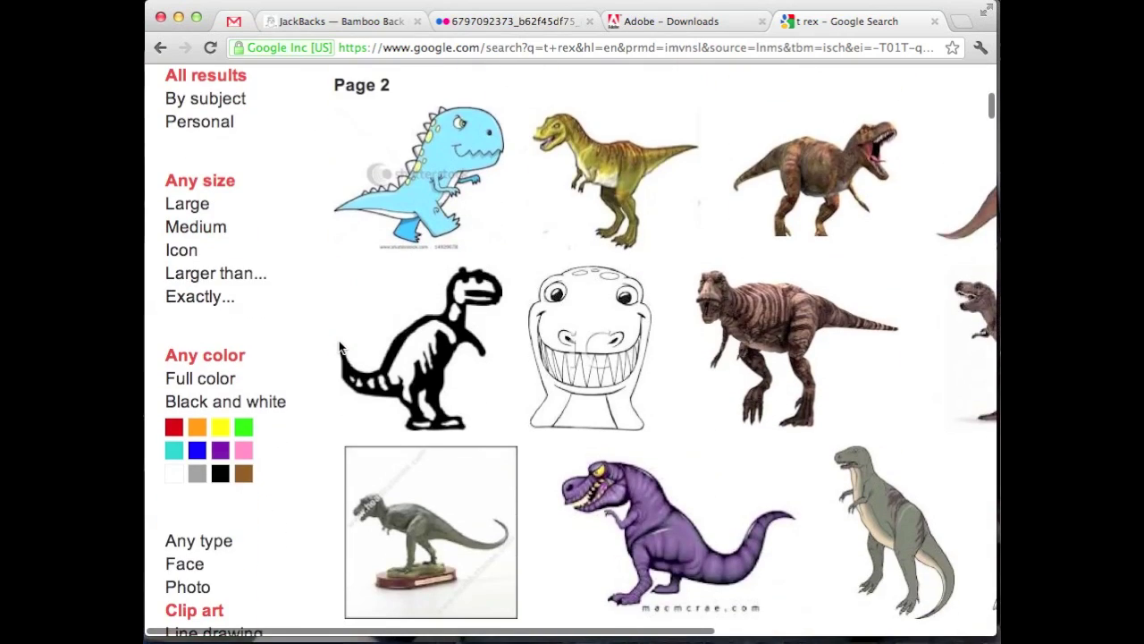
{"action": "scroll", "coordinate": [339, 341], "scroll_direction": "up", "scroll_amount": 6}
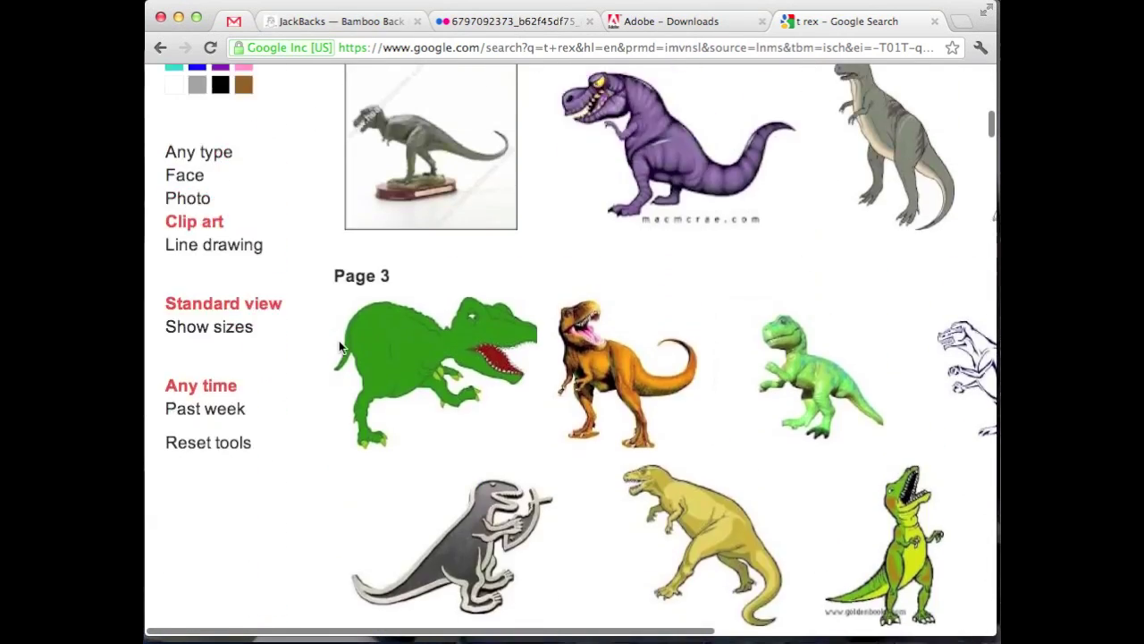
{"action": "scroll", "coordinate": [249, 389], "scroll_direction": "down", "scroll_amount": 2}
{"action": "scroll", "coordinate": [250, 389], "scroll_direction": "down", "scroll_amount": 4}
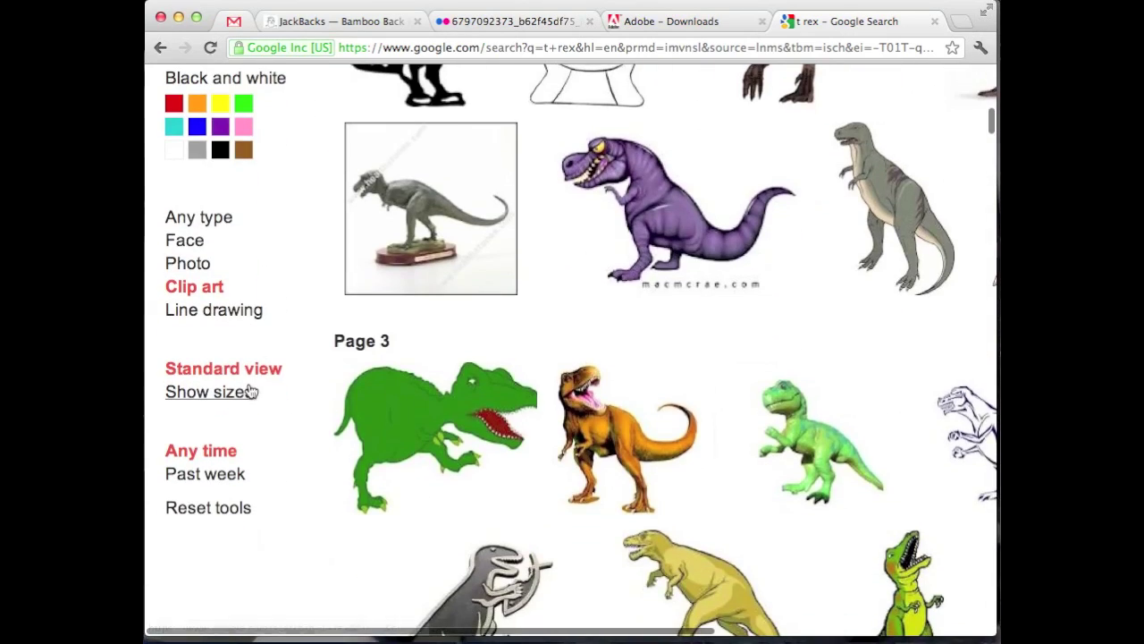
{"action": "left_click", "coordinate": [217, 319]}
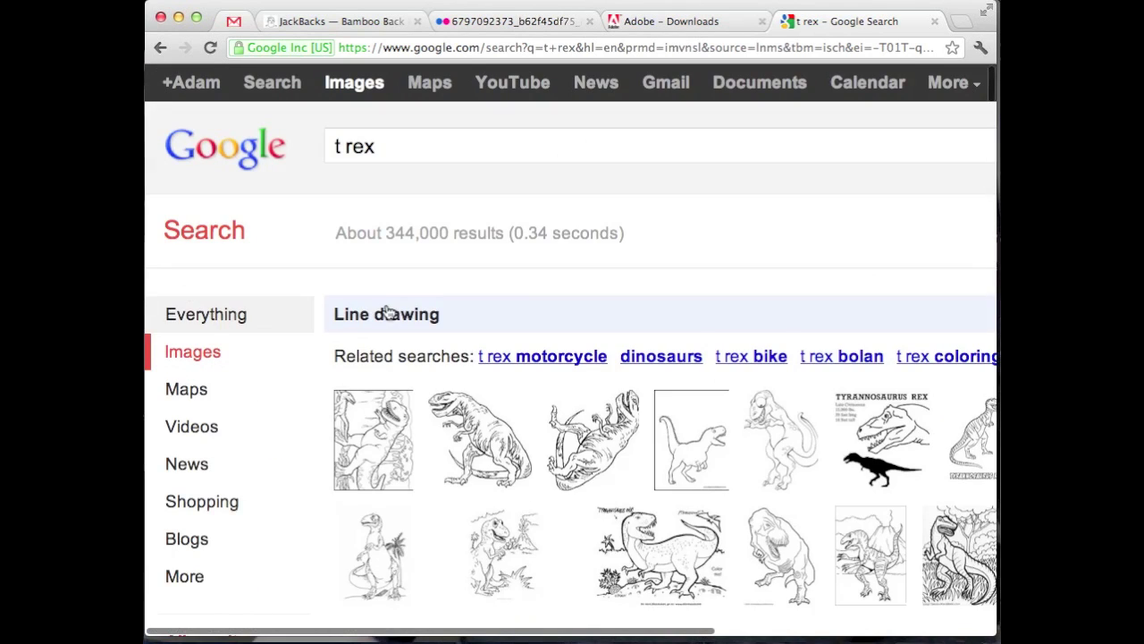
Step: Look over the line-drawing results, then clear the image type filter
{"action": "scroll", "coordinate": [376, 311], "scroll_direction": "down", "scroll_amount": 6}
{"action": "scroll", "coordinate": [388, 311], "scroll_direction": "up", "scroll_amount": 3}
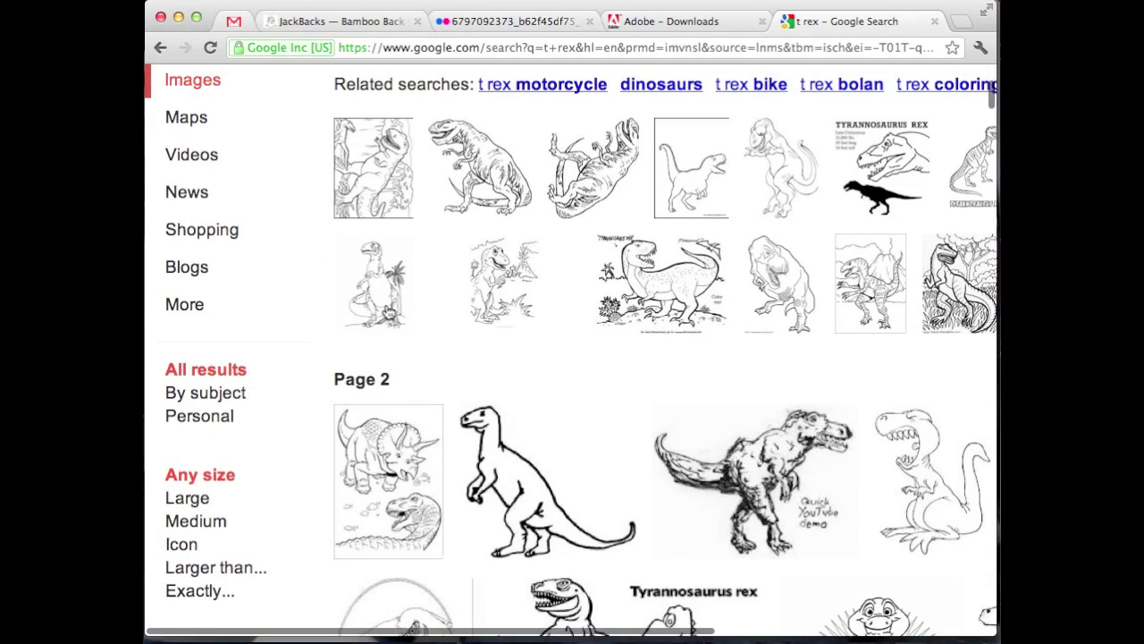
{"action": "mouse_move", "coordinate": [555, 235]}
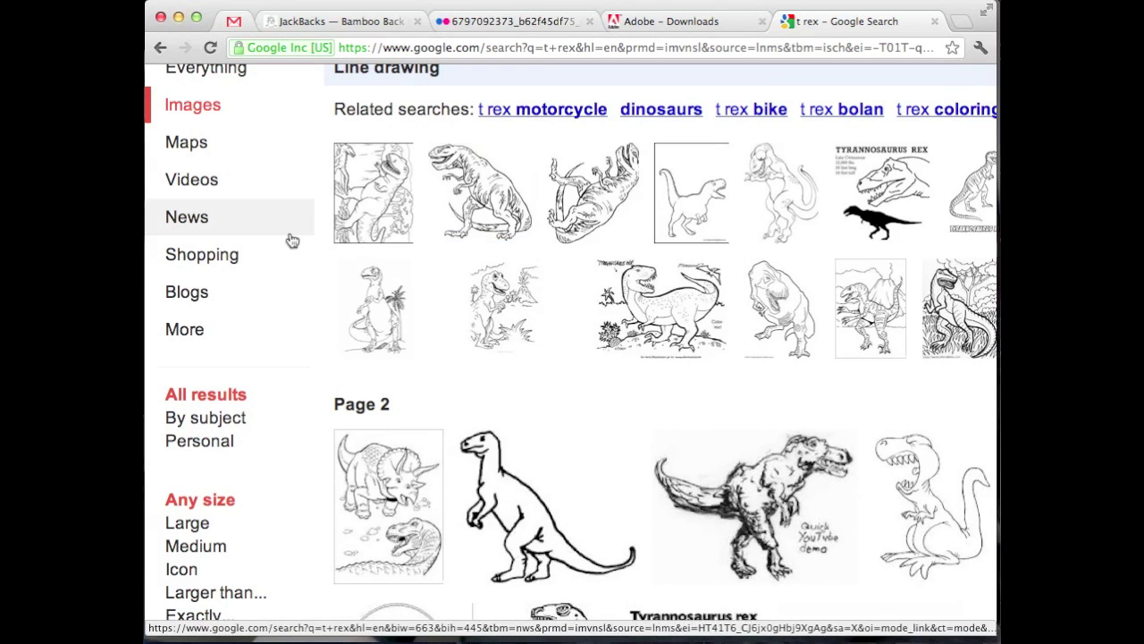
{"action": "scroll", "coordinate": [291, 239], "scroll_direction": "up", "scroll_amount": 5}
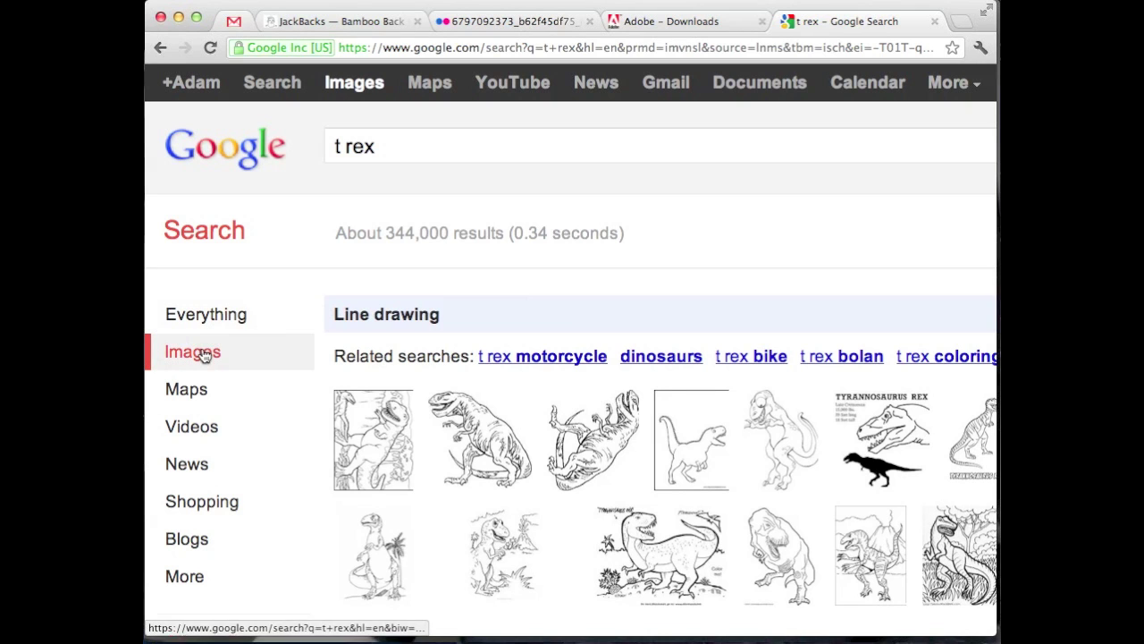
{"action": "scroll", "coordinate": [294, 361], "scroll_direction": "down", "scroll_amount": 10}
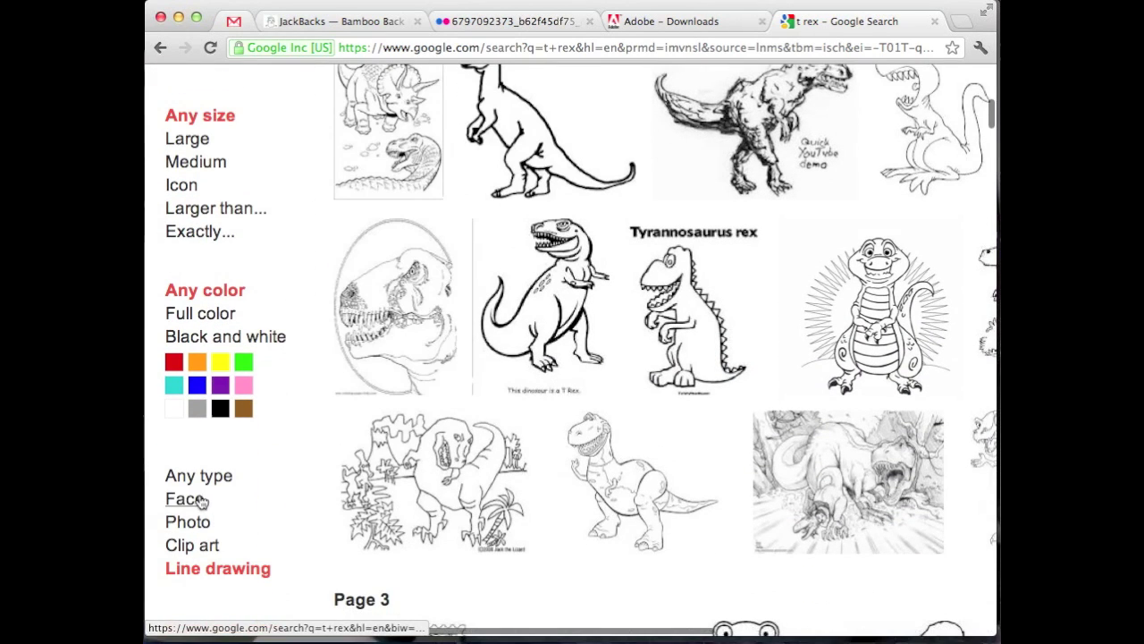
{"action": "left_click", "coordinate": [201, 477]}
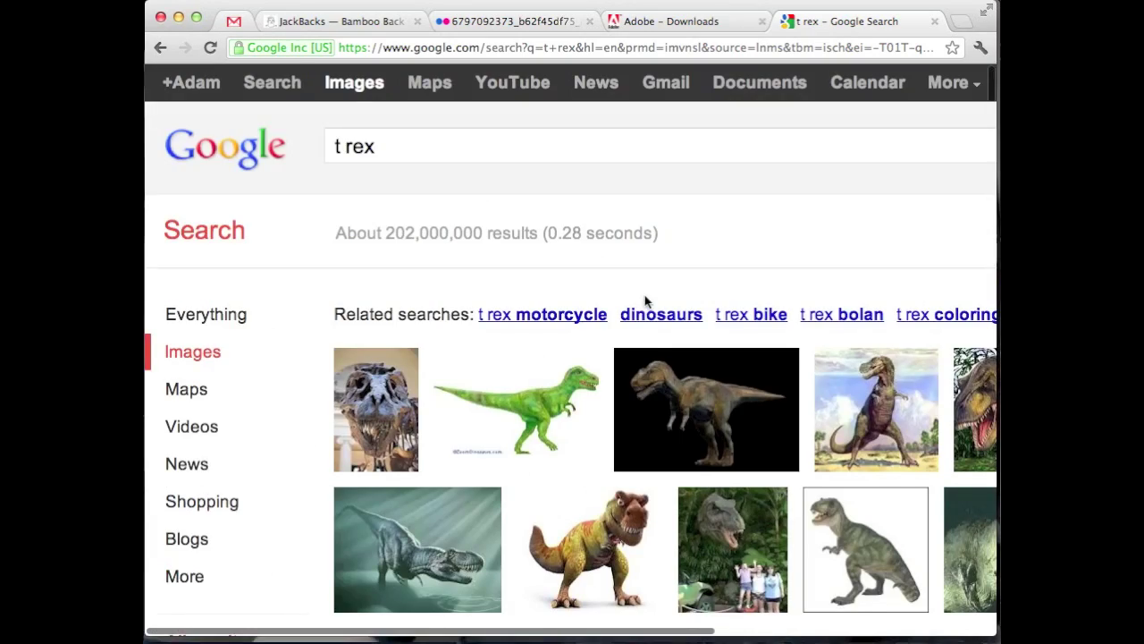
Step: Find the T-Rex-Jet.jpg thumbnail and open its Google Images result page
{"action": "scroll", "coordinate": [645, 295], "scroll_direction": "down", "scroll_amount": 10}
{"action": "scroll", "coordinate": [644, 295], "scroll_direction": "down", "scroll_amount": 5}
{"action": "scroll", "coordinate": [644, 295], "scroll_direction": "right", "scroll_amount": 2}
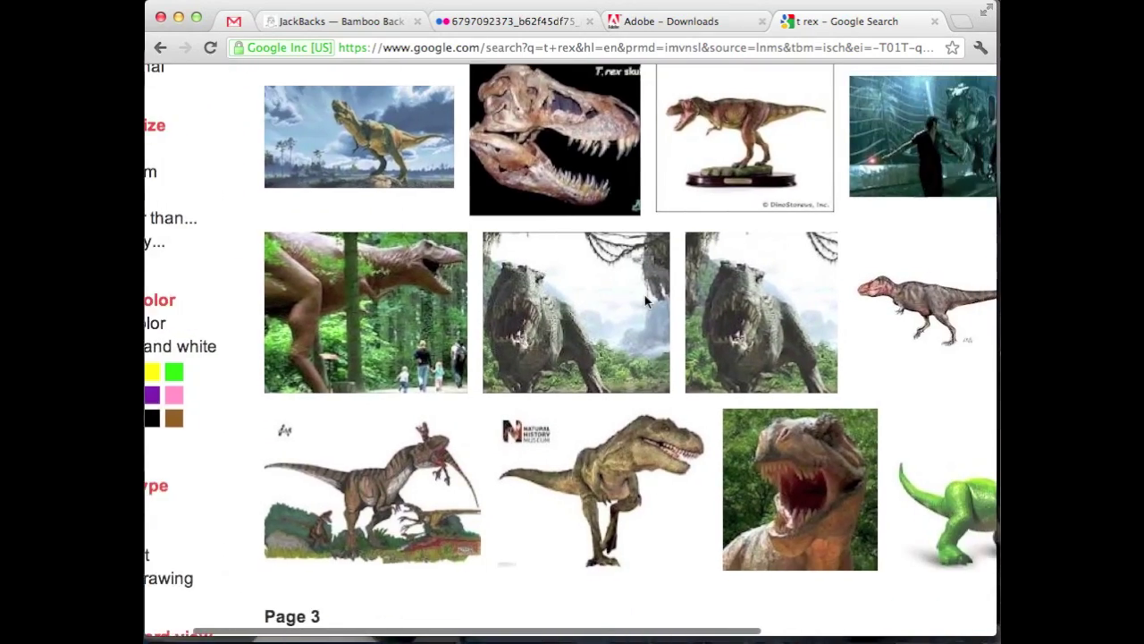
{"action": "scroll", "coordinate": [646, 302], "scroll_direction": "down", "scroll_amount": 10}
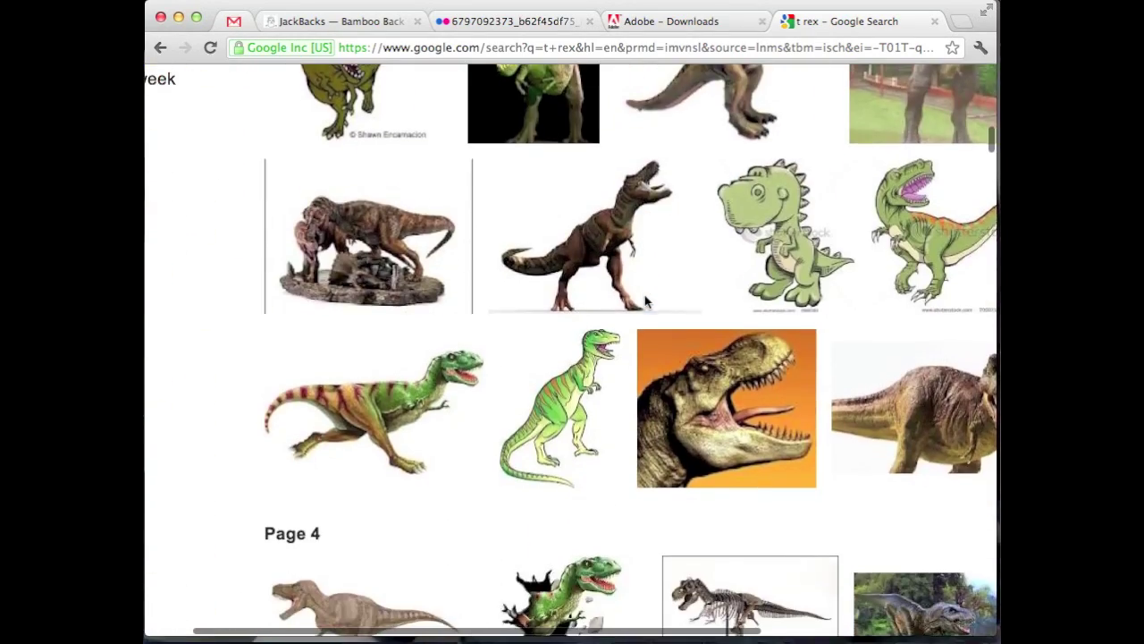
{"action": "scroll", "coordinate": [646, 302], "scroll_direction": "down", "scroll_amount": 3}
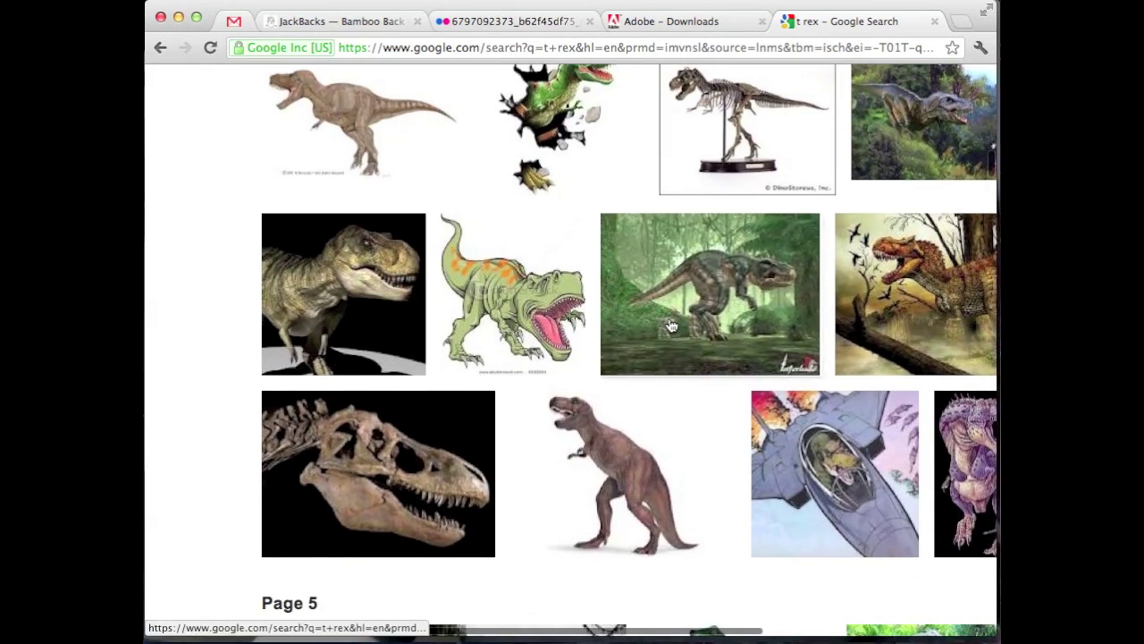
{"action": "scroll", "coordinate": [646, 301], "scroll_direction": "right", "scroll_amount": 2}
{"action": "scroll", "coordinate": [805, 619], "scroll_direction": "down", "scroll_amount": 2}
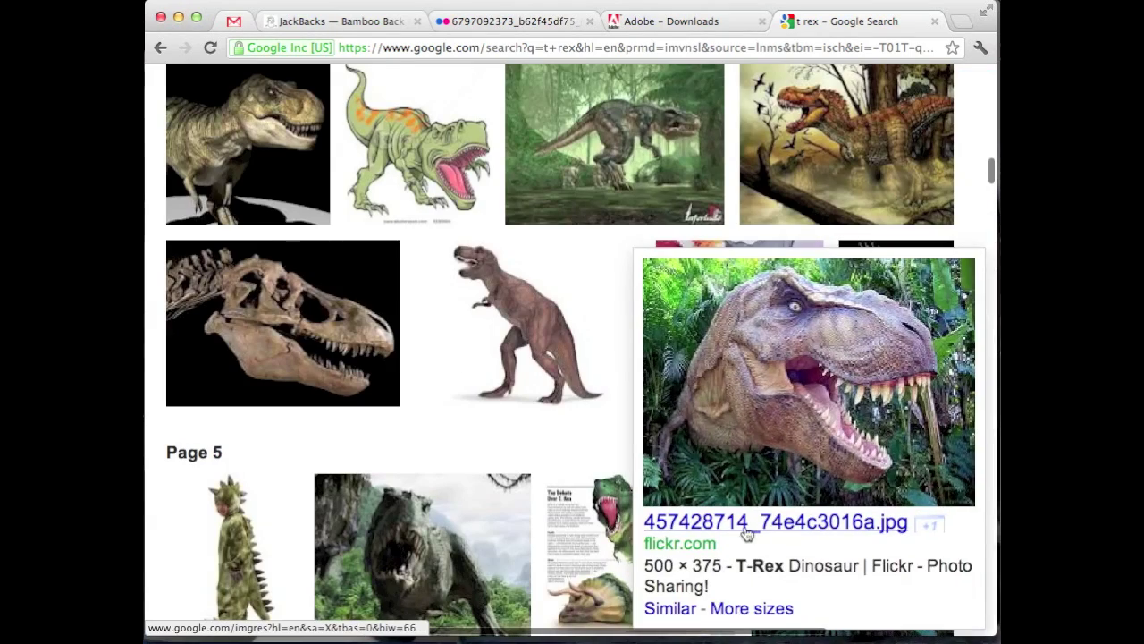
{"action": "mouse_move", "coordinate": [715, 344]}
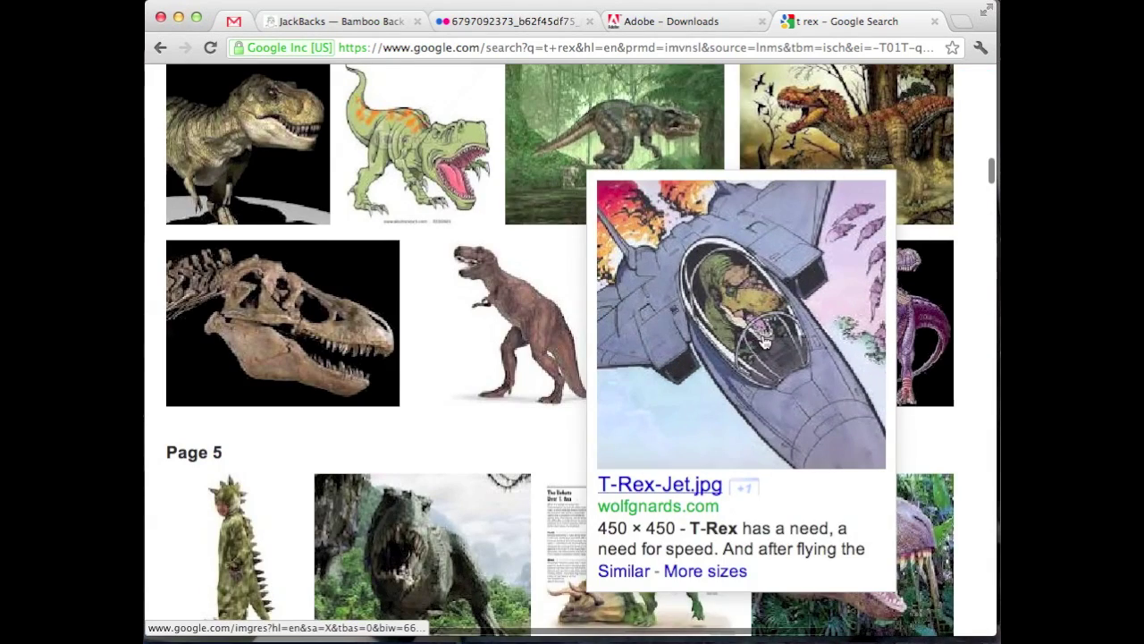
{"action": "left_click", "coordinate": [781, 329]}
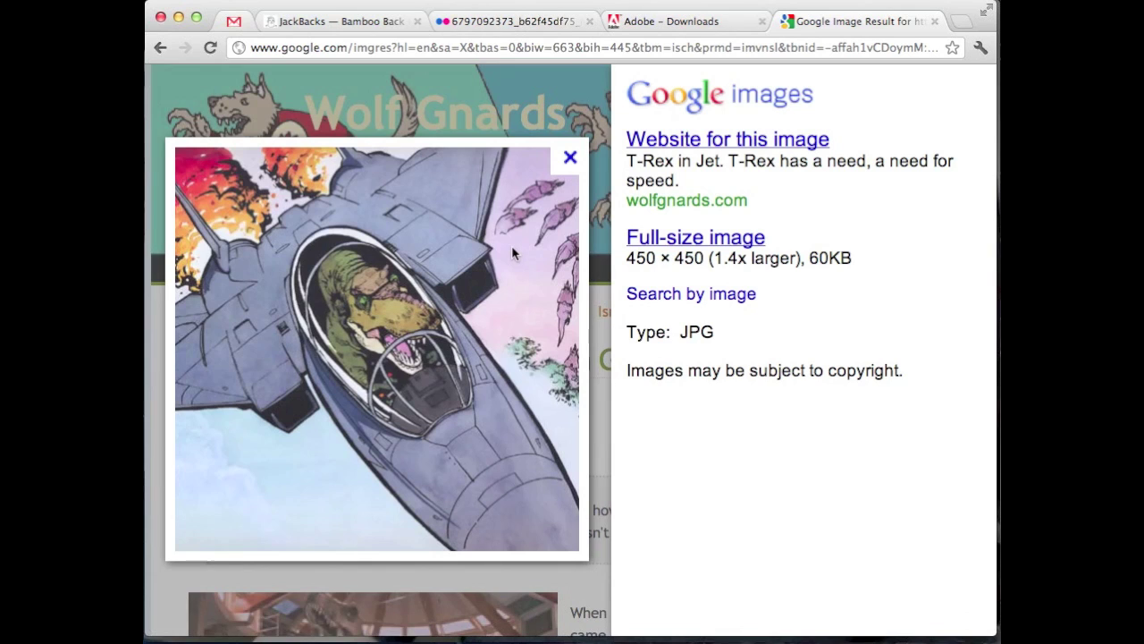
Step: Open the T-Rex-Jet picture at full size and save it to the Desktop with Save Image As
{"action": "left_click", "coordinate": [706, 243]}
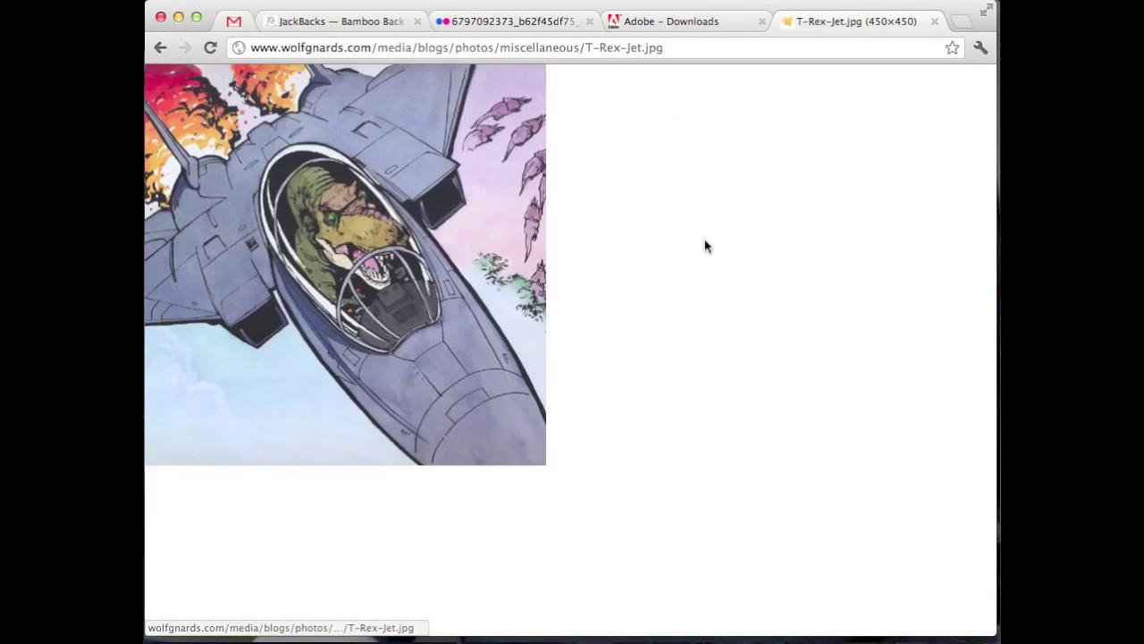
{"action": "right_click", "coordinate": [478, 233]}
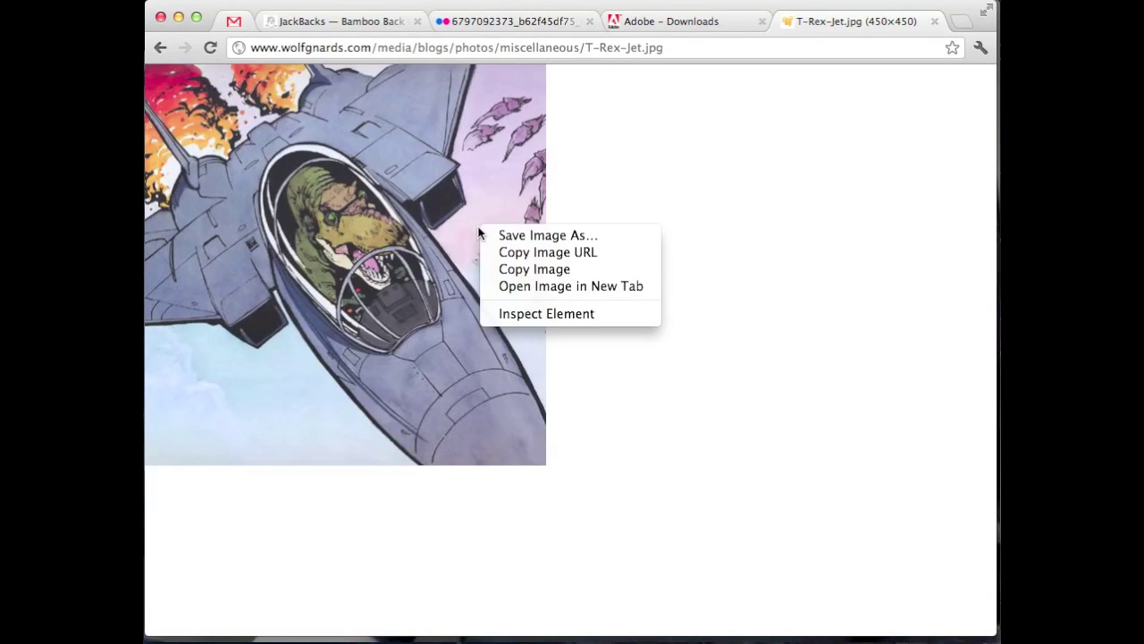
{"action": "left_click", "coordinate": [566, 237]}
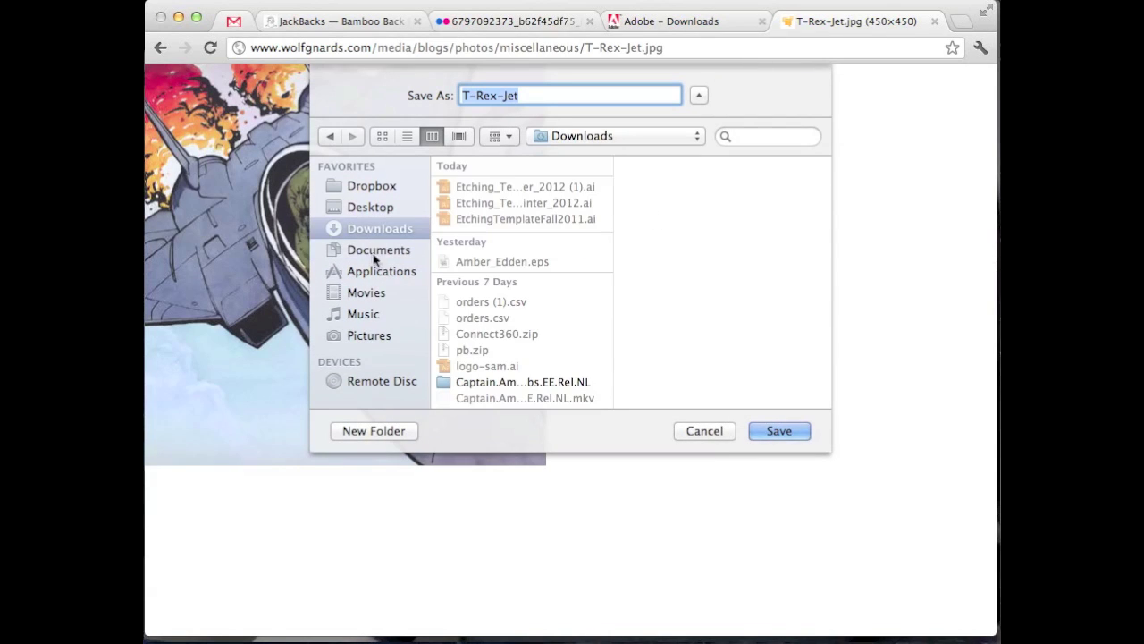
{"action": "left_click", "coordinate": [375, 209]}
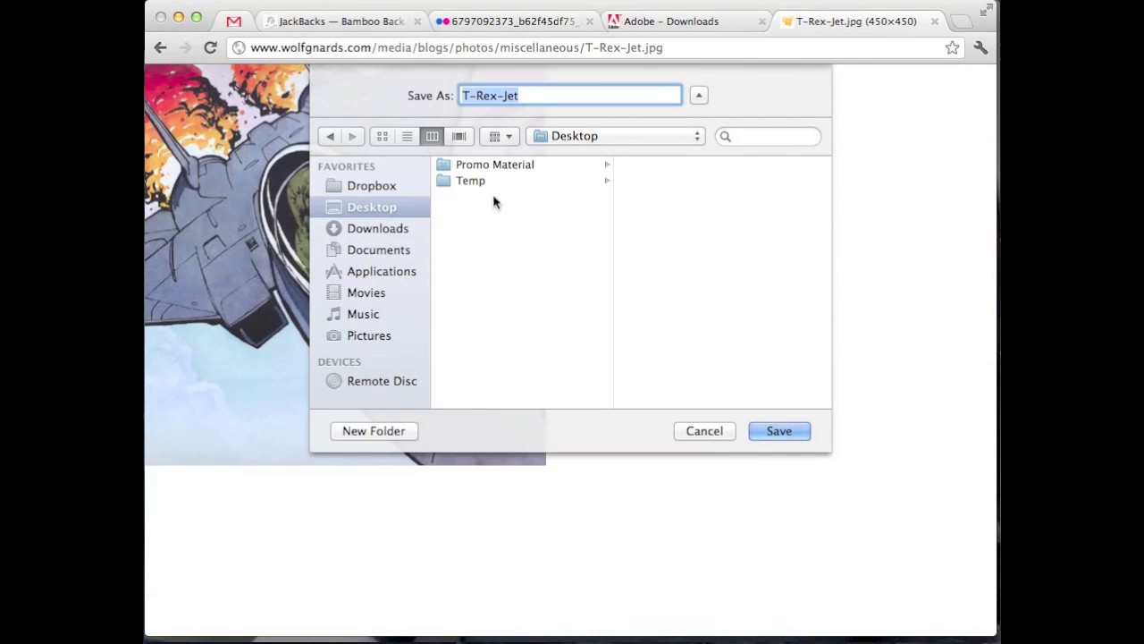
{"action": "left_click", "coordinate": [779, 431]}
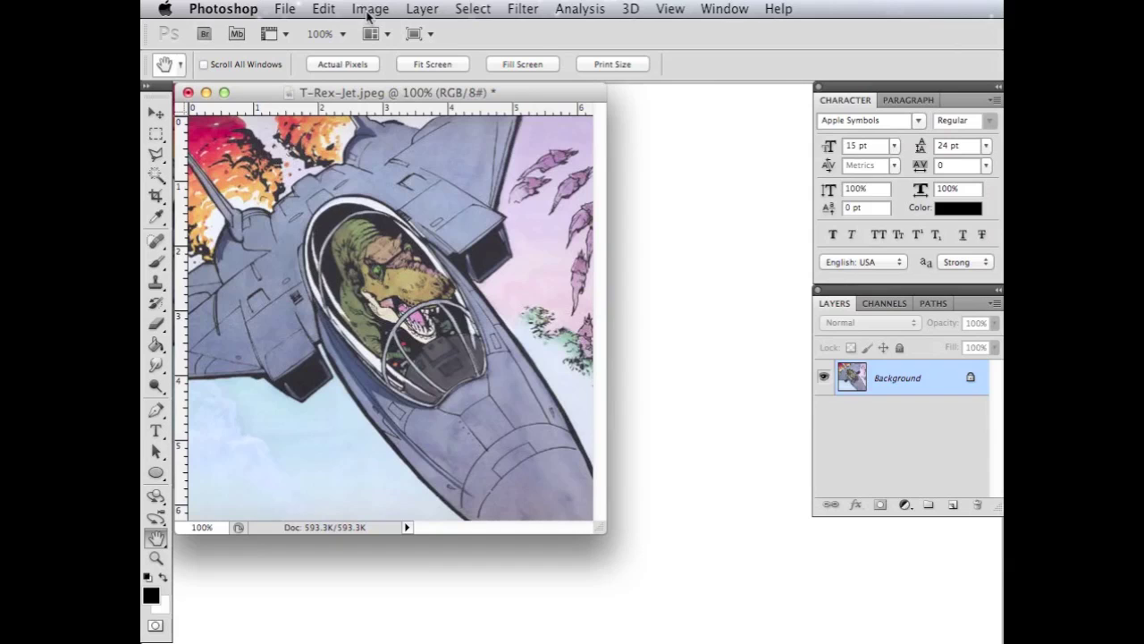
Step: Resample the image to 300 pixels/inch in Image Size, giving 1875 × 1875 pixels
{"action": "left_click", "coordinate": [374, 11]}
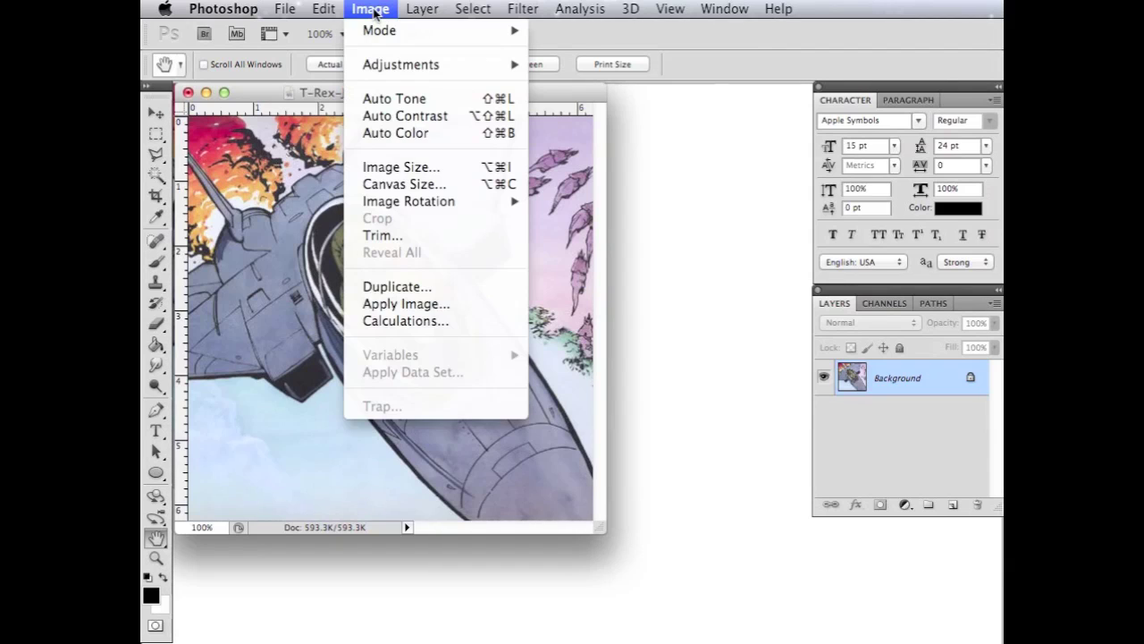
{"action": "left_click", "coordinate": [472, 168]}
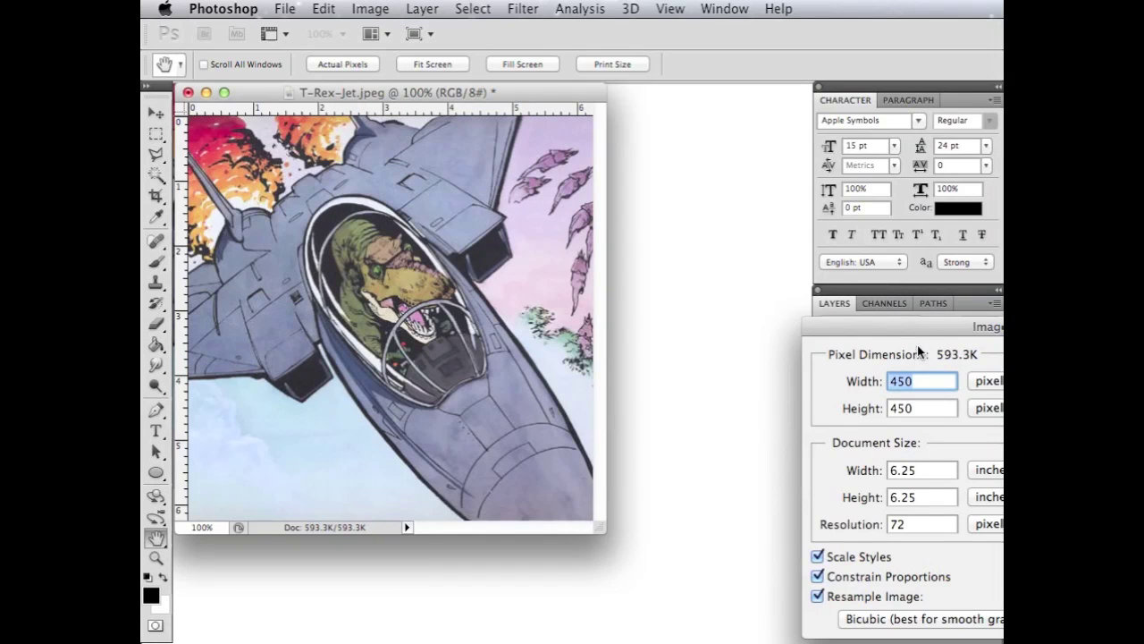
{"action": "left_click_drag", "start_coordinate": [925, 329], "coordinate": [684, 295]}
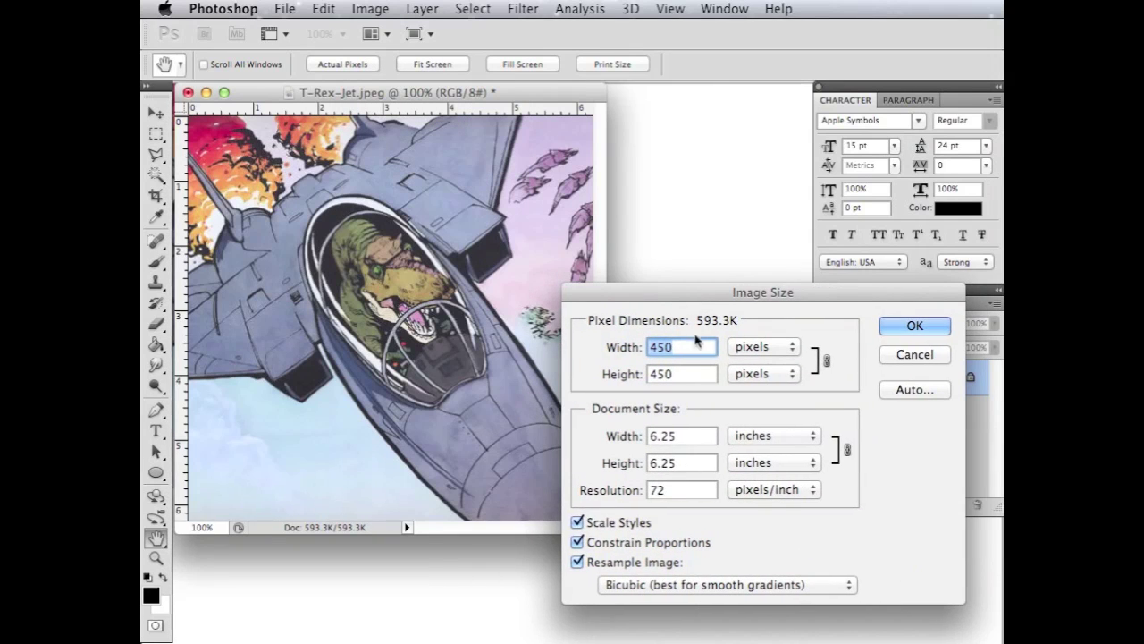
{"action": "double_click", "coordinate": [685, 489]}
{"action": "type", "text": "3"}
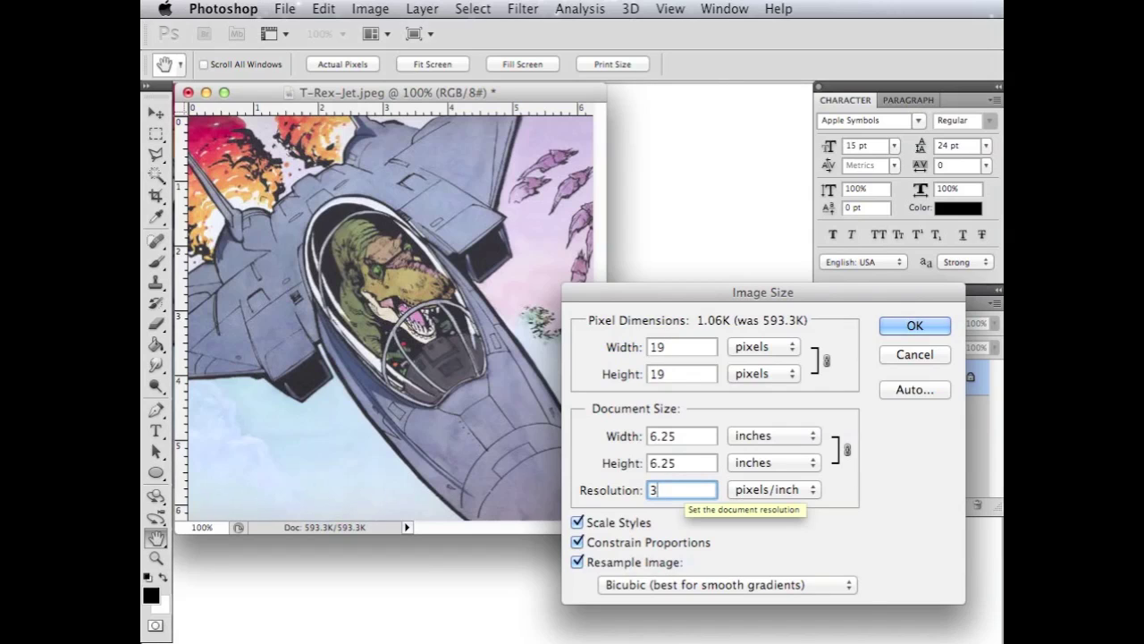
{"action": "type", "text": "00"}
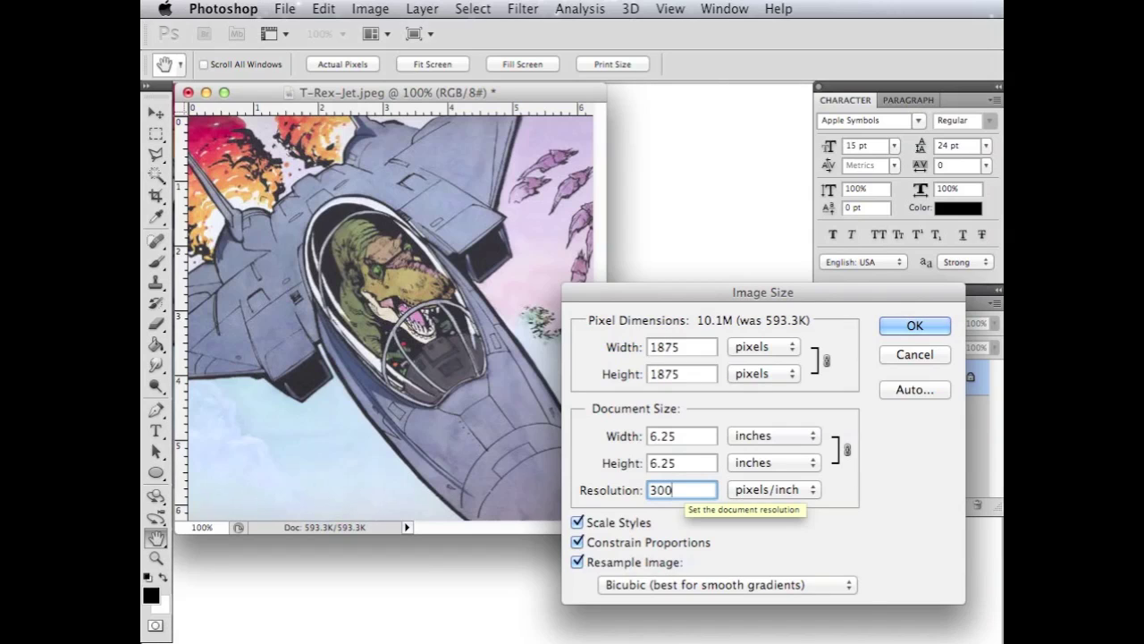
{"action": "left_click", "coordinate": [904, 326]}
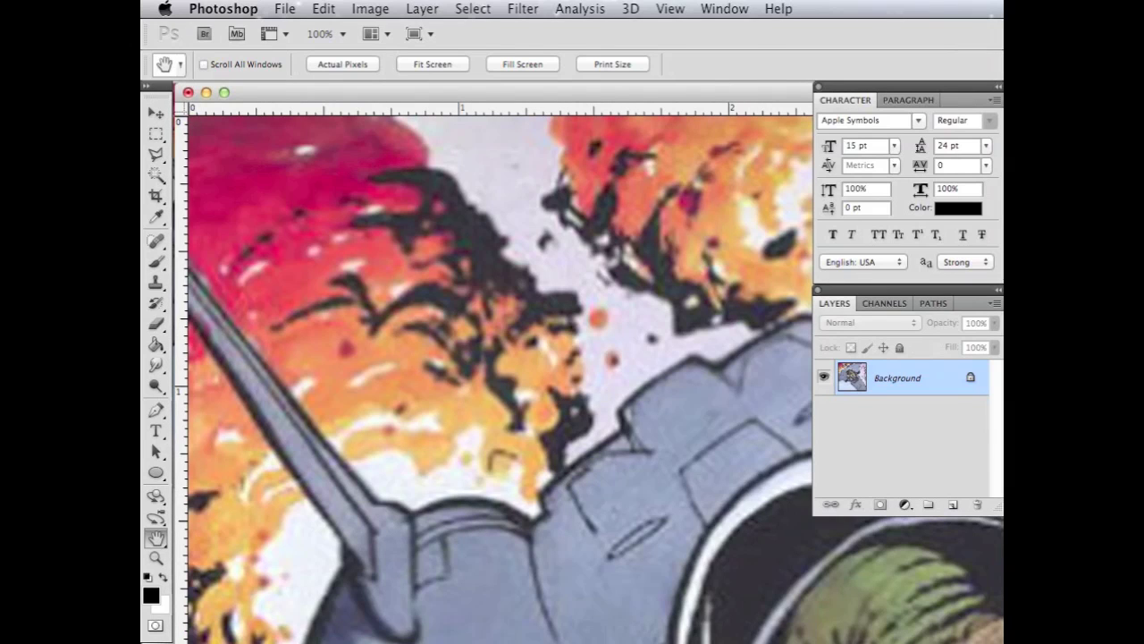
Step: Fit the jet image in a resized window, zoom out to 33.3%, and pick the Move tool
{"action": "double_click", "coordinate": [156, 539]}
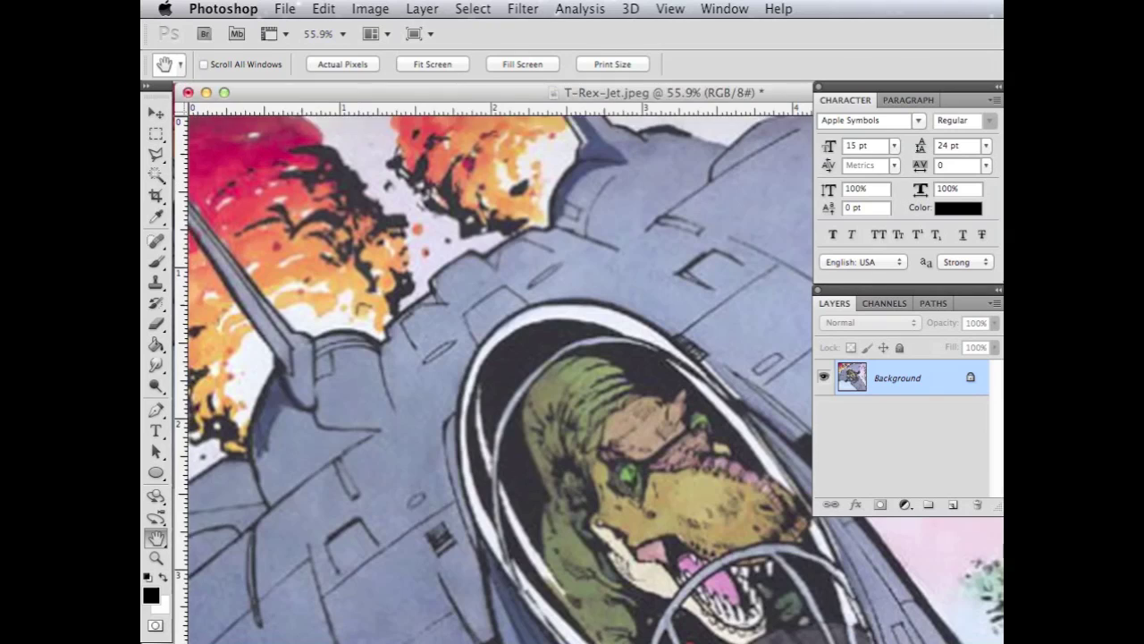
{"action": "left_click_drag", "start_coordinate": [996, 637], "coordinate": [731, 516]}
{"action": "left_click_drag", "start_coordinate": [742, 561], "coordinate": [804, 636]}
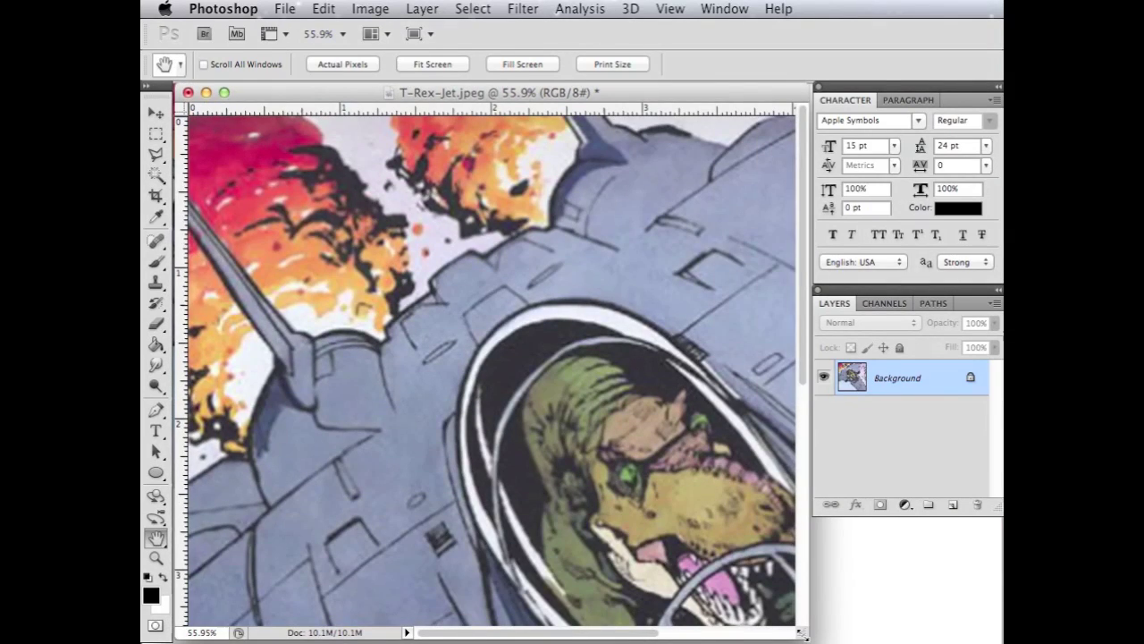
{"action": "key", "text": "z"}
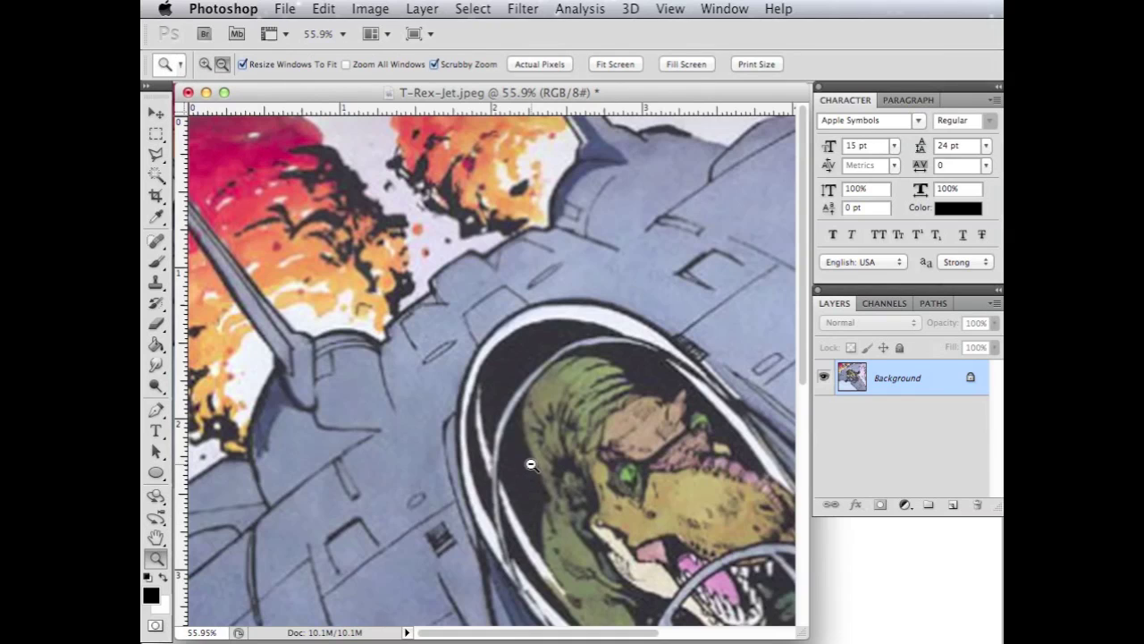
{"action": "left_click", "coordinate": [531, 465], "text": "alt"}
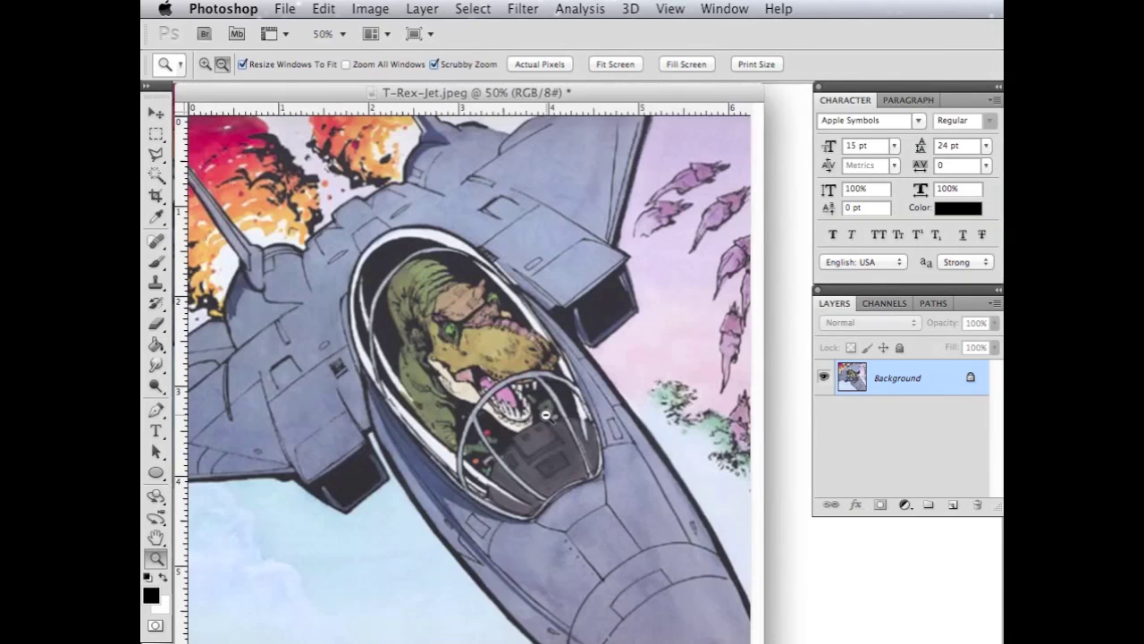
{"action": "left_click", "coordinate": [545, 411], "text": "alt"}
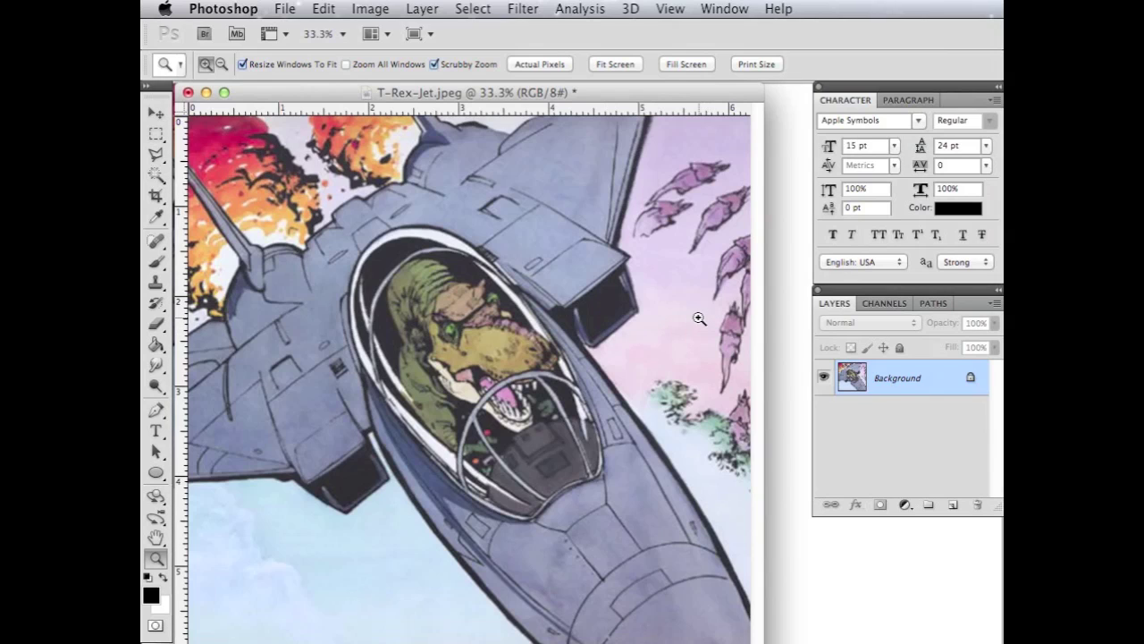
{"action": "left_click", "coordinate": [156, 112]}
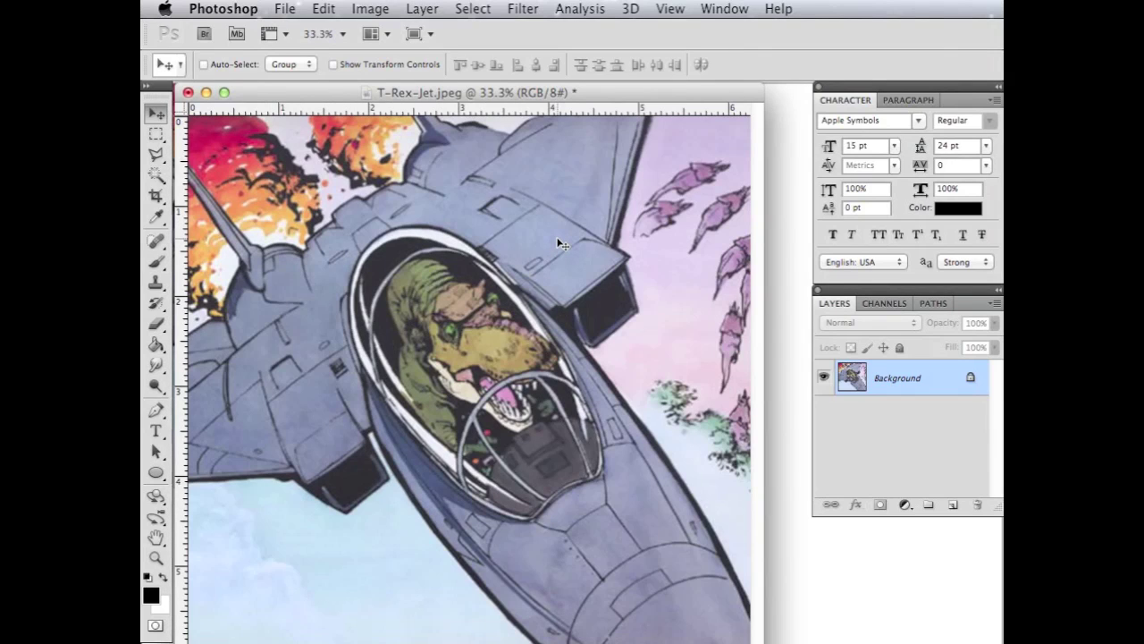
Step: Apply Image > Adjustments > Desaturate to make the jet image greyscale
{"action": "left_click", "coordinate": [380, 10]}
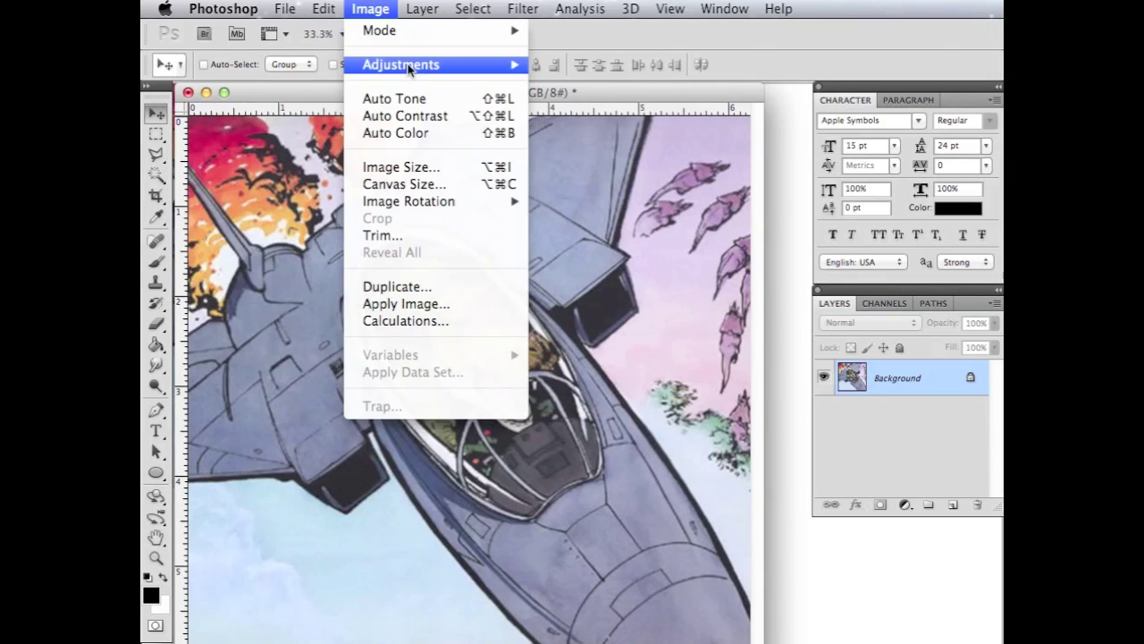
{"action": "mouse_move", "coordinate": [412, 69]}
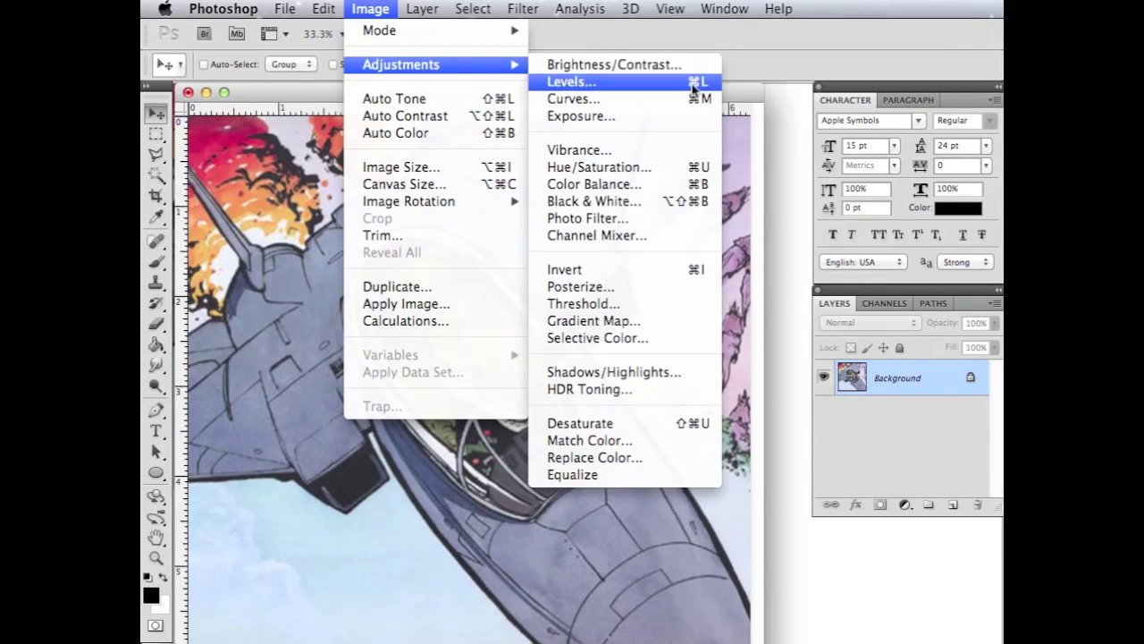
{"action": "left_click", "coordinate": [642, 425]}
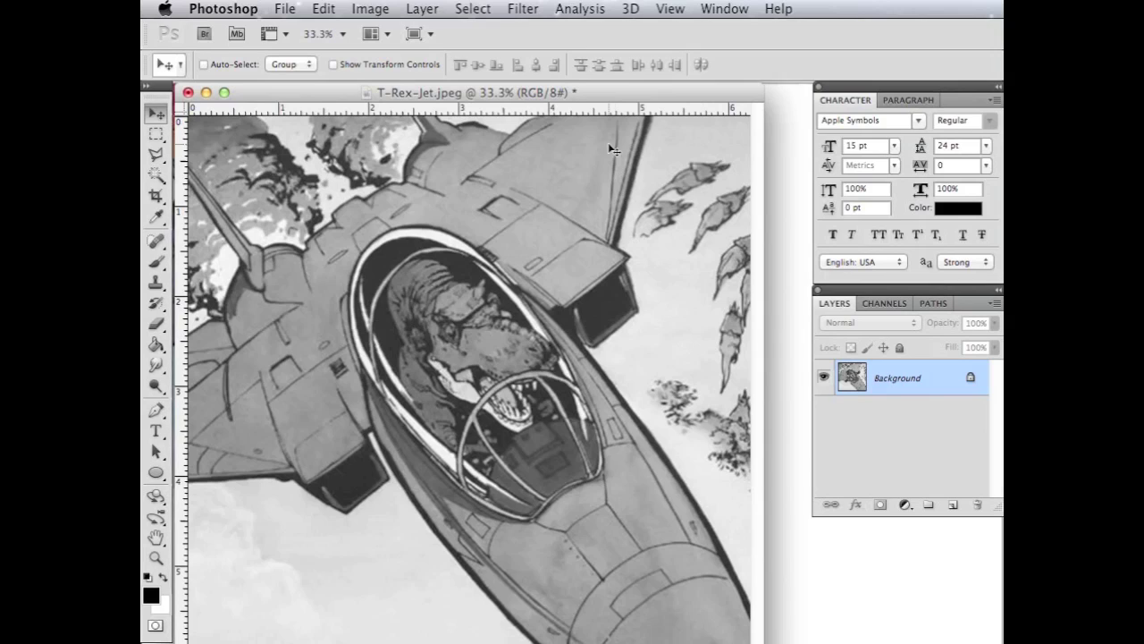
Step: Apply a Gaussian Blur with the Radius lowered to a few pixels
{"action": "left_click", "coordinate": [527, 9]}
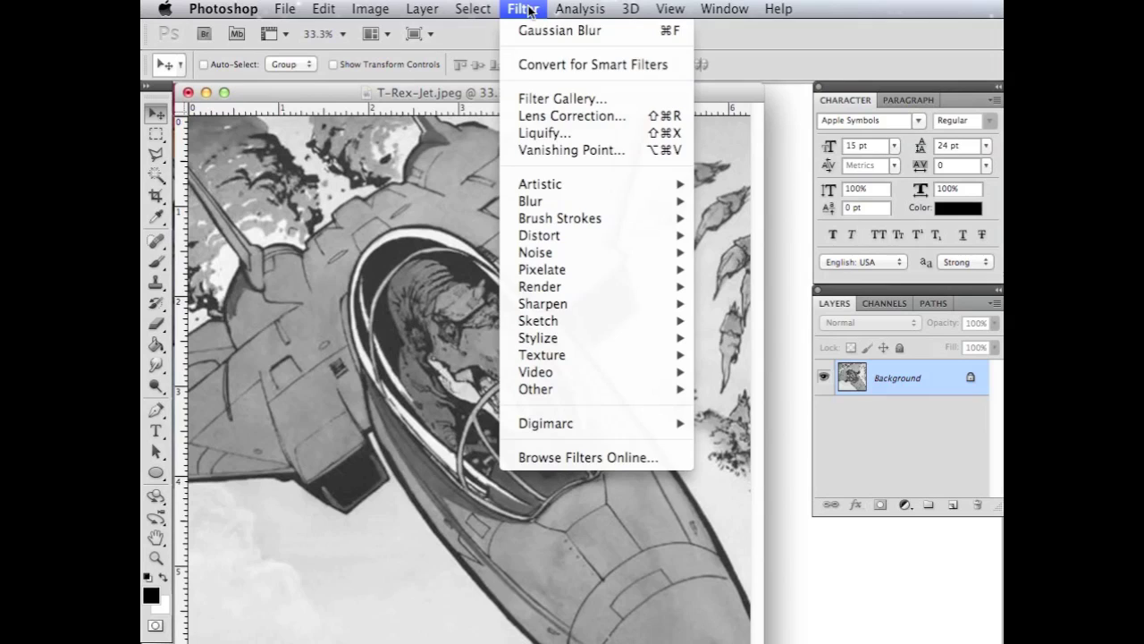
{"action": "mouse_move", "coordinate": [565, 207]}
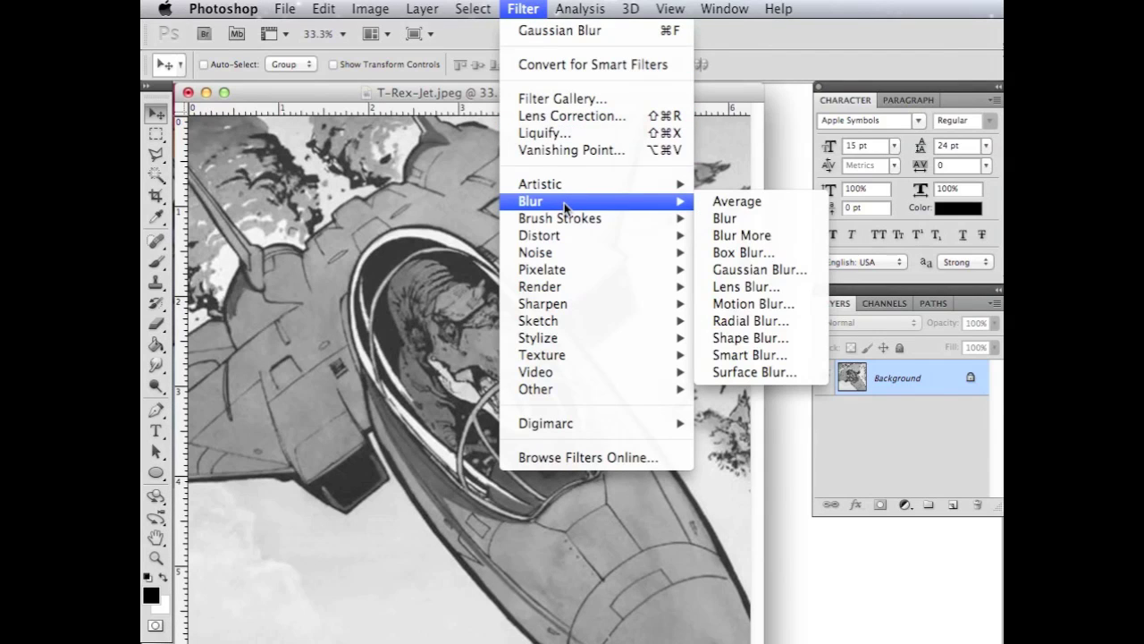
{"action": "left_click", "coordinate": [794, 273]}
{"action": "left_click_drag", "start_coordinate": [1019, 203], "coordinate": [702, 212]}
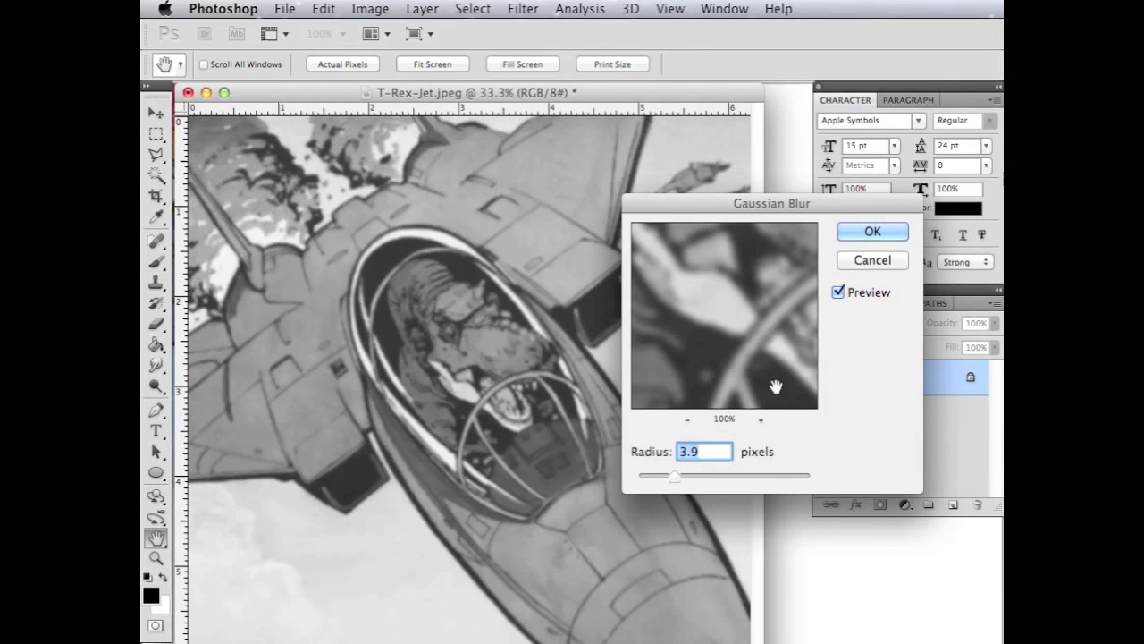
{"action": "left_click_drag", "start_coordinate": [679, 481], "coordinate": [674, 485]}
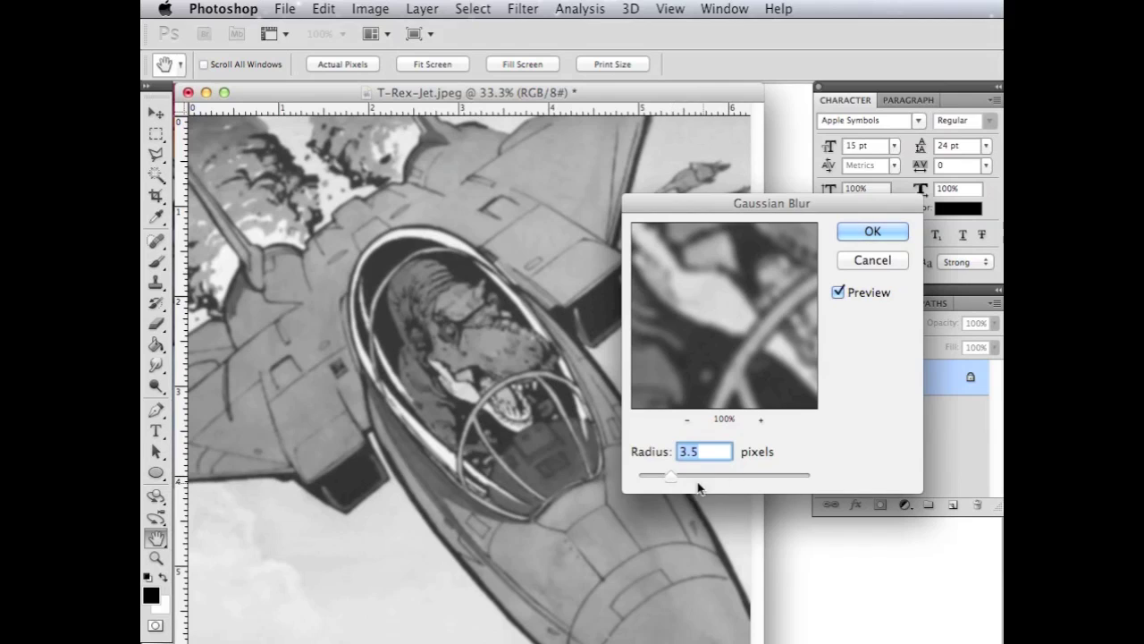
{"action": "left_click", "coordinate": [873, 234]}
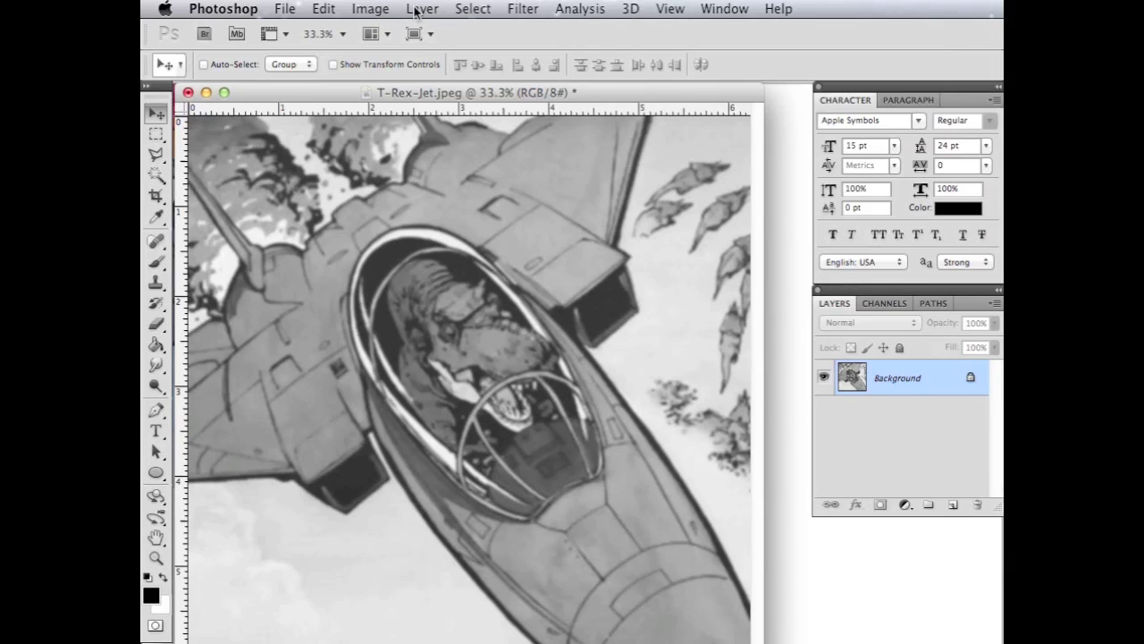
Step: Apply Levels to the jet image with black input 76 and white input 134
{"action": "left_click", "coordinate": [380, 10]}
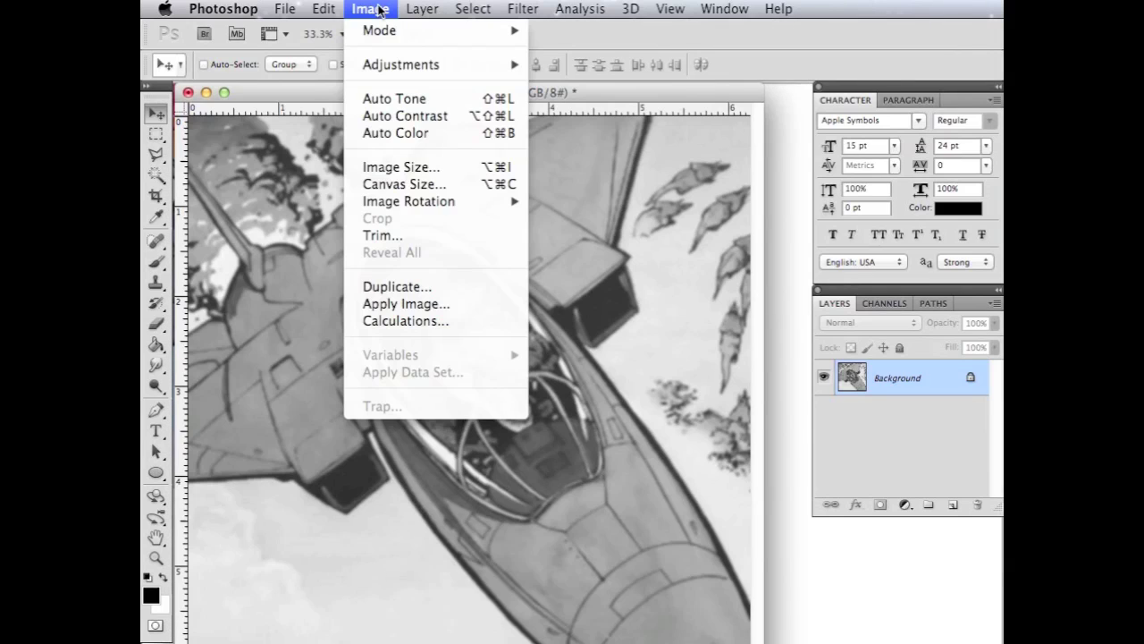
{"action": "mouse_move", "coordinate": [480, 66]}
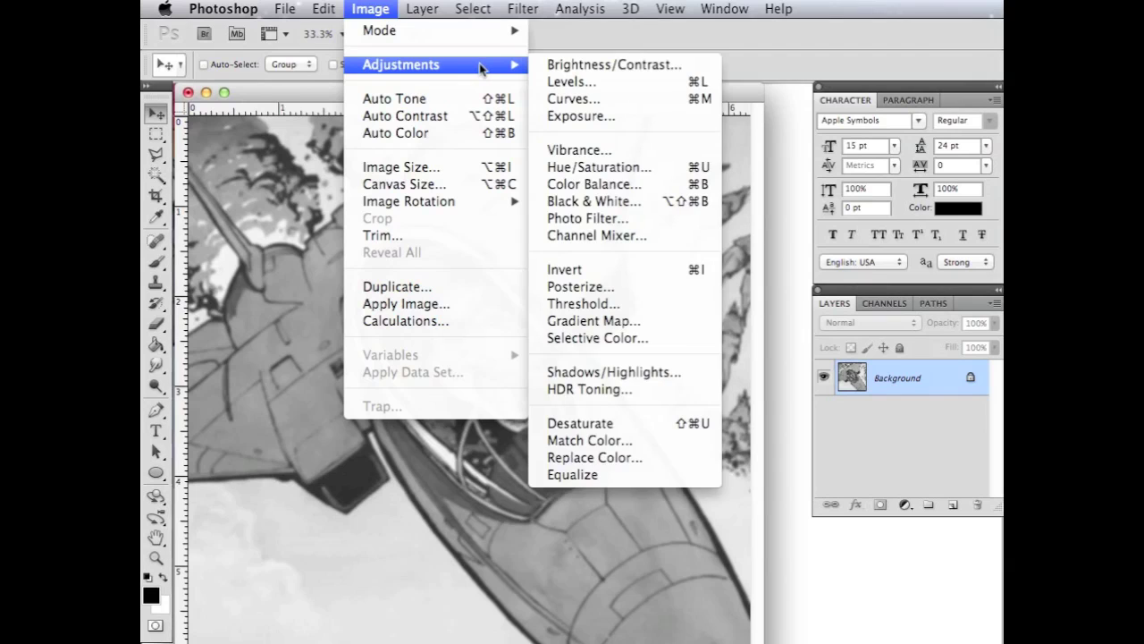
{"action": "left_click", "coordinate": [600, 87]}
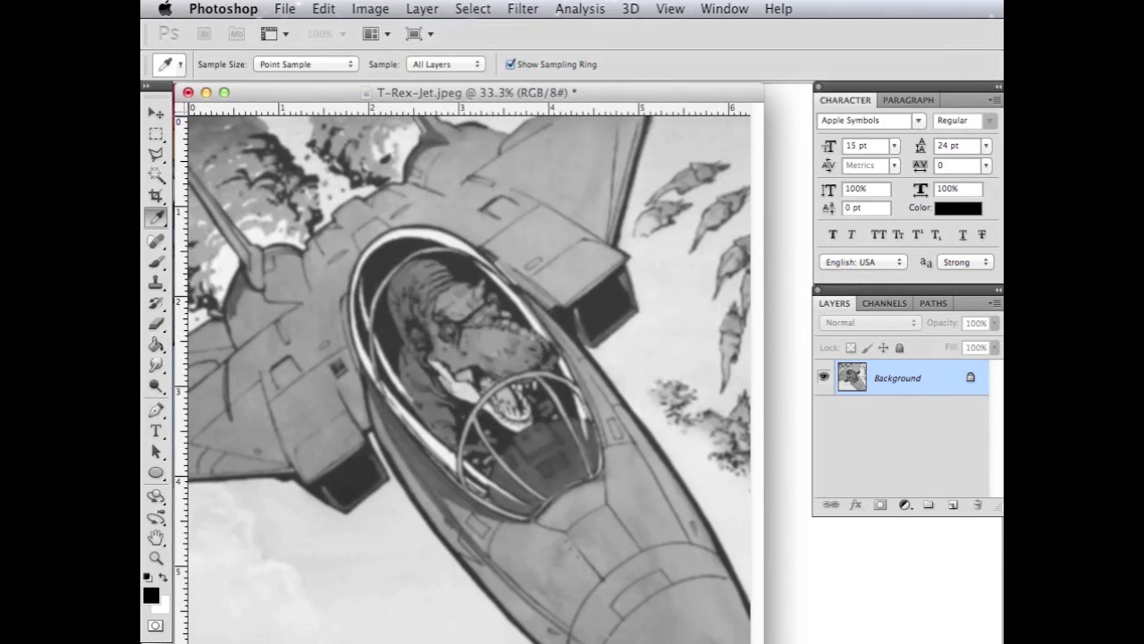
{"action": "left_click_drag", "start_coordinate": [853, 238], "coordinate": [881, 295]}
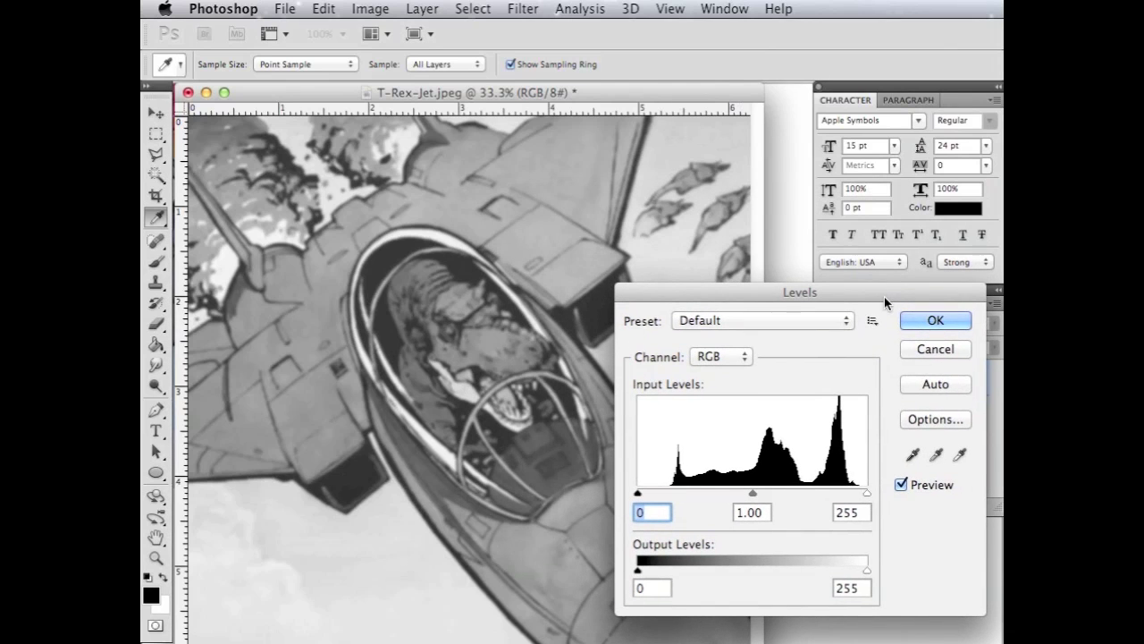
{"action": "left_click_drag", "start_coordinate": [638, 492], "coordinate": [706, 494]}
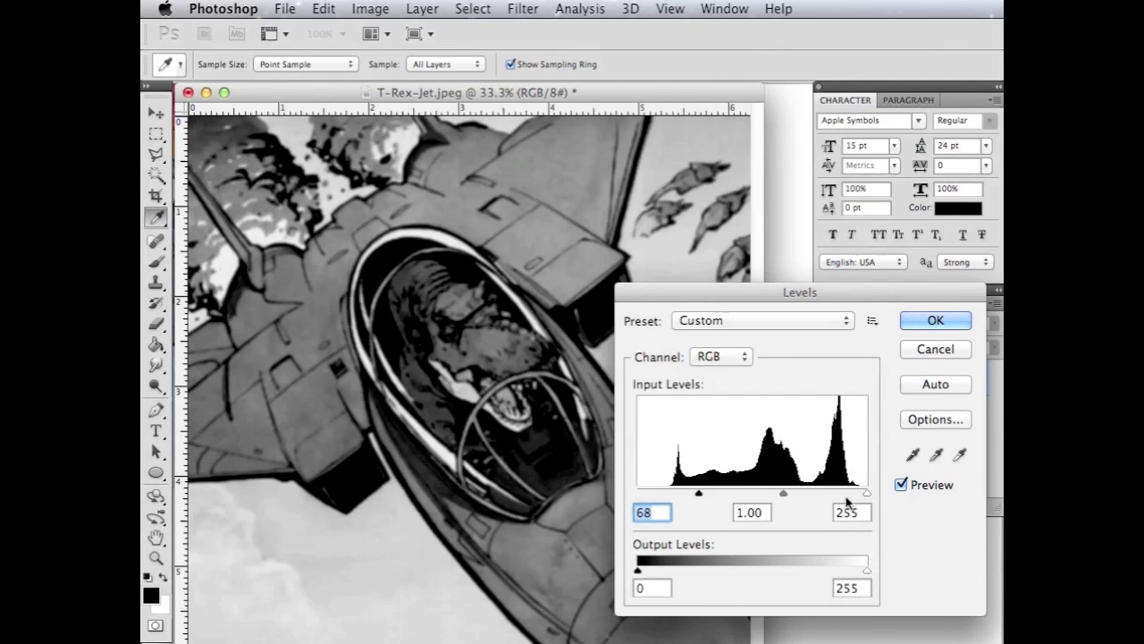
{"action": "left_click_drag", "start_coordinate": [866, 495], "coordinate": [779, 496]}
{"action": "mouse_move", "coordinate": [704, 493]}
{"action": "left_mouse_down"}
{"action": "mouse_move", "coordinate": [623, 494]}
{"action": "mouse_move", "coordinate": [700, 501]}
{"action": "left_mouse_up"}
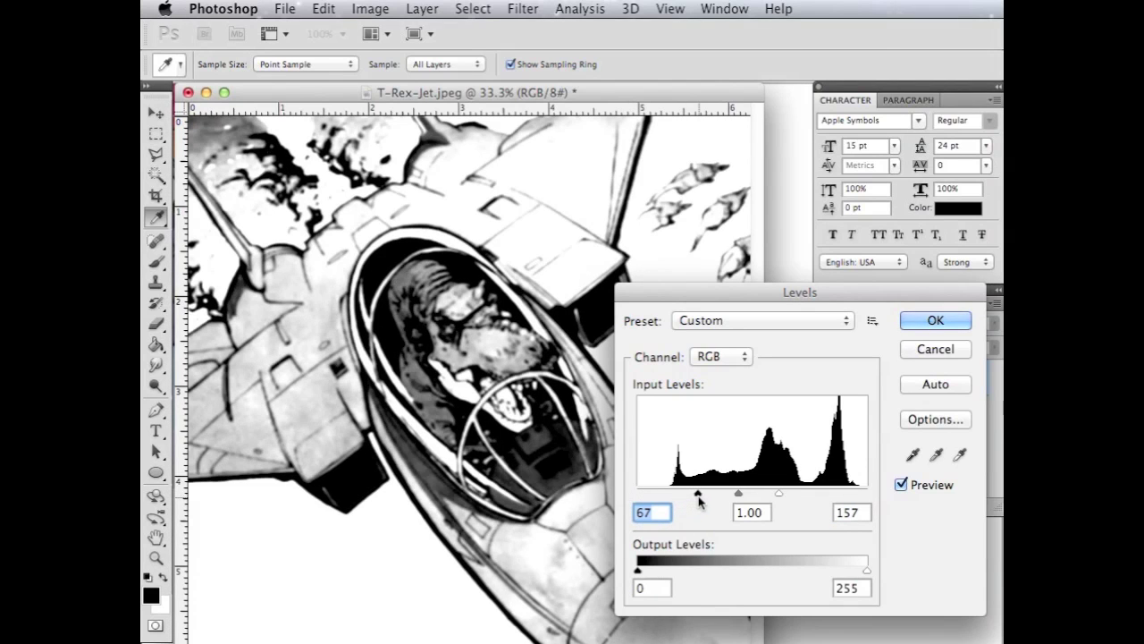
{"action": "left_click_drag", "start_coordinate": [784, 498], "coordinate": [706, 493]}
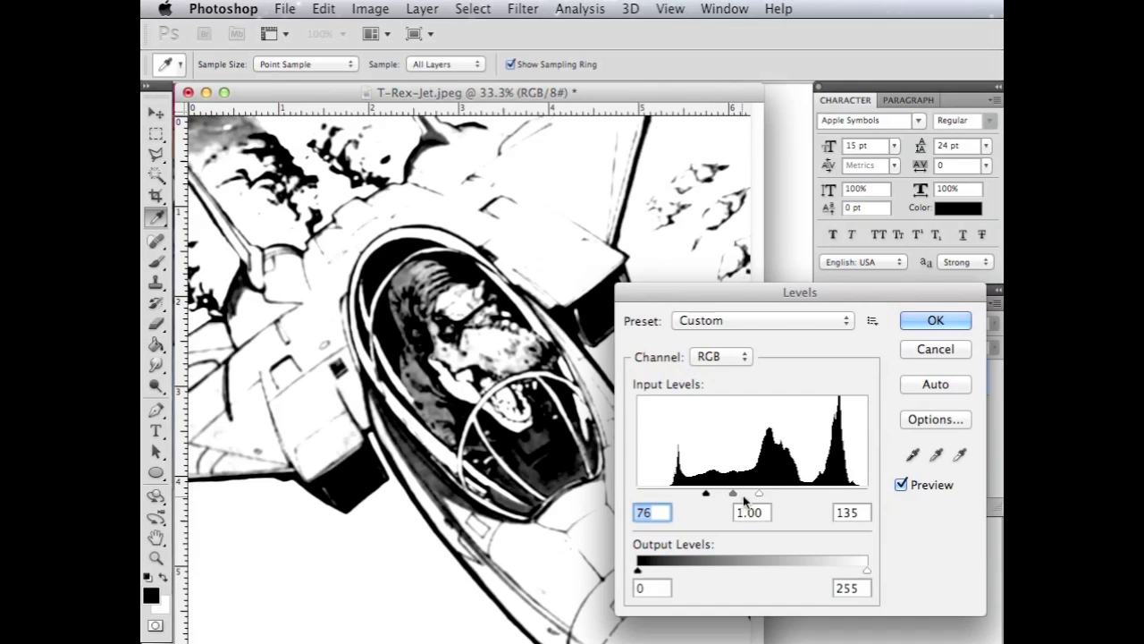
{"action": "left_click_drag", "start_coordinate": [765, 494], "coordinate": [757, 491]}
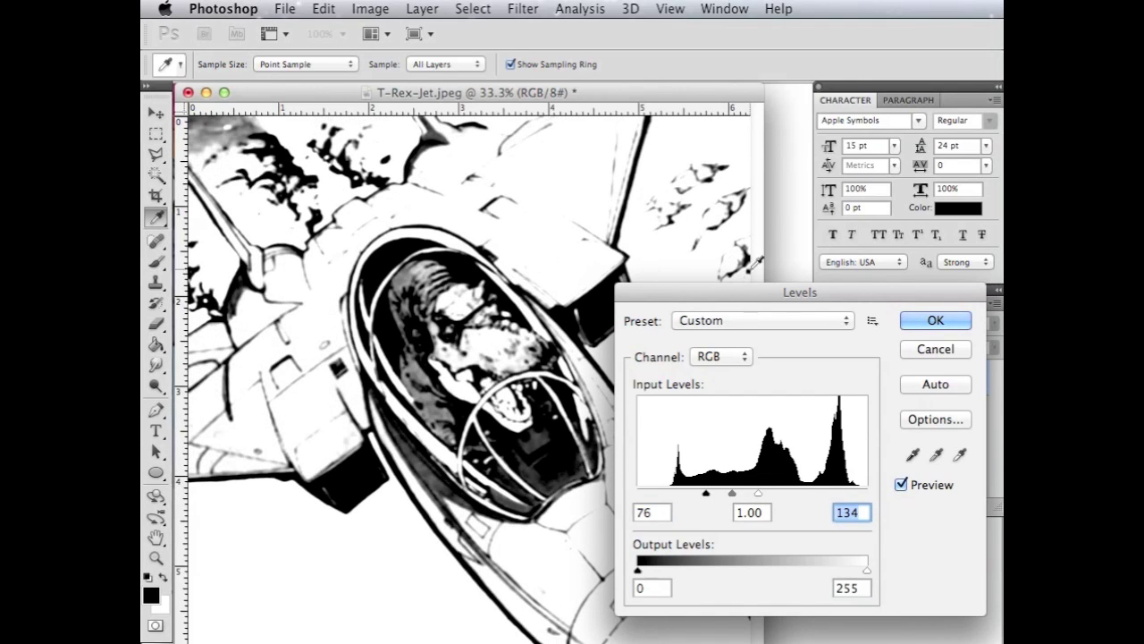
{"action": "left_click", "coordinate": [933, 322]}
{"action": "key", "text": "v"}
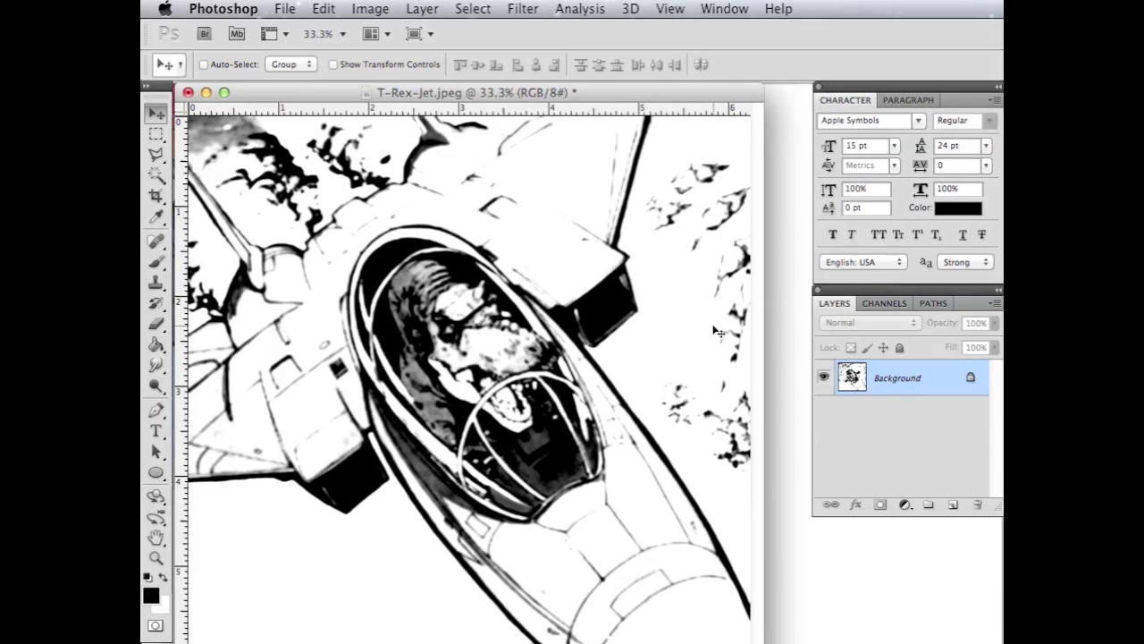
Step: Use Select > Color Range set to Shadows to select the jet's dark lines and cockpit
{"action": "left_click", "coordinate": [482, 10]}
{"action": "left_click", "coordinate": [482, 11]}
{"action": "left_click", "coordinate": [482, 10]}
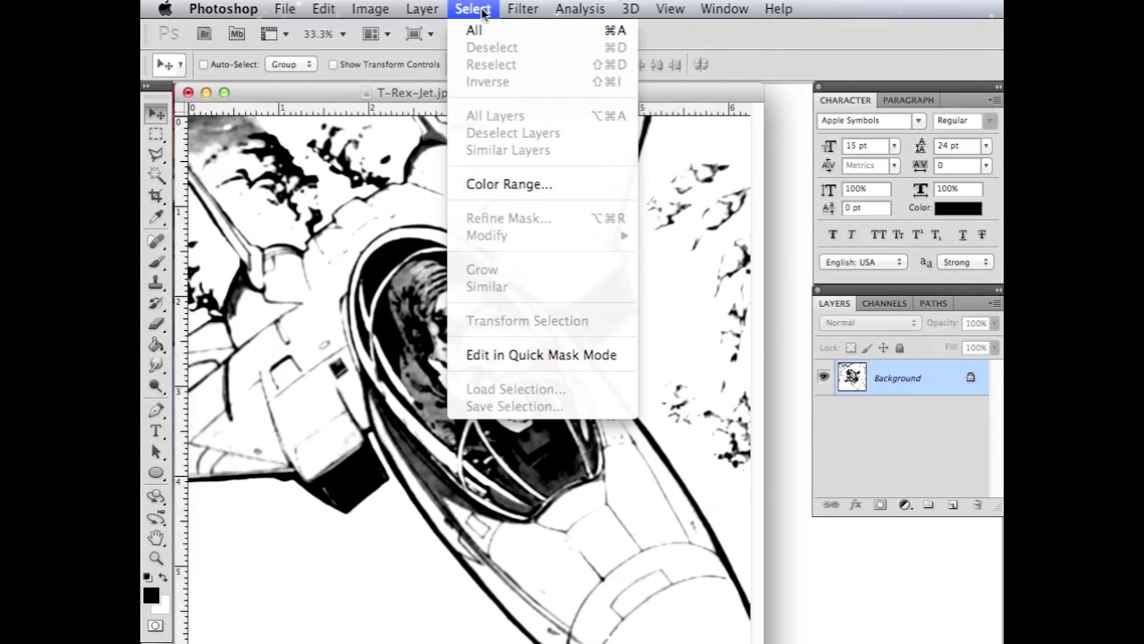
{"action": "left_click", "coordinate": [526, 185]}
{"action": "left_click_drag", "start_coordinate": [733, 174], "coordinate": [592, 142]}
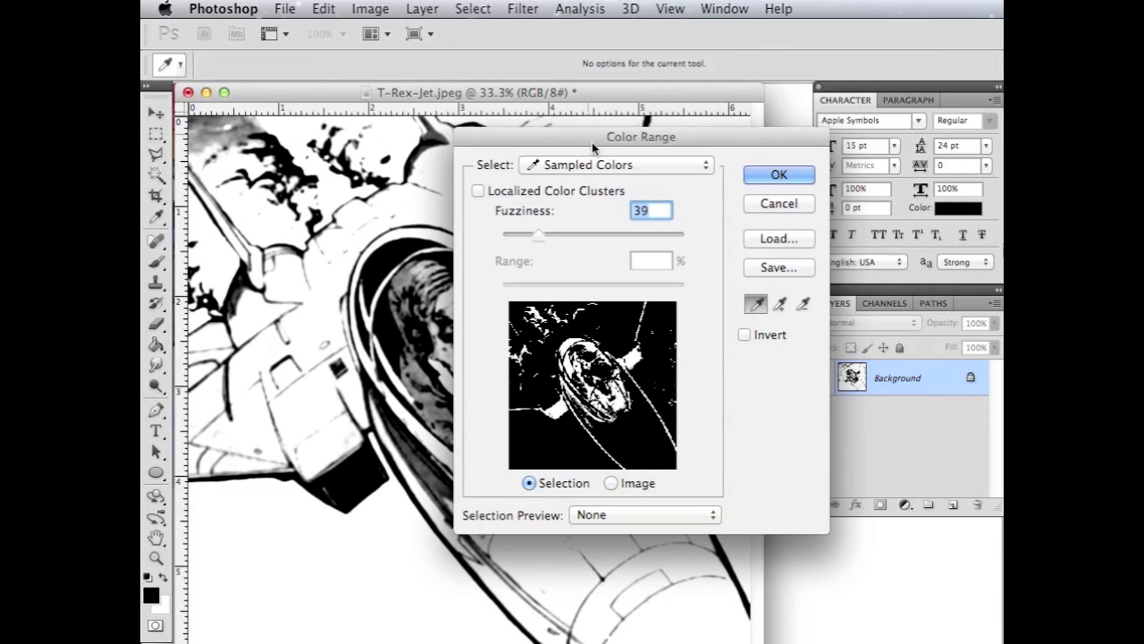
{"action": "left_click", "coordinate": [654, 166]}
{"action": "left_click", "coordinate": [654, 166]}
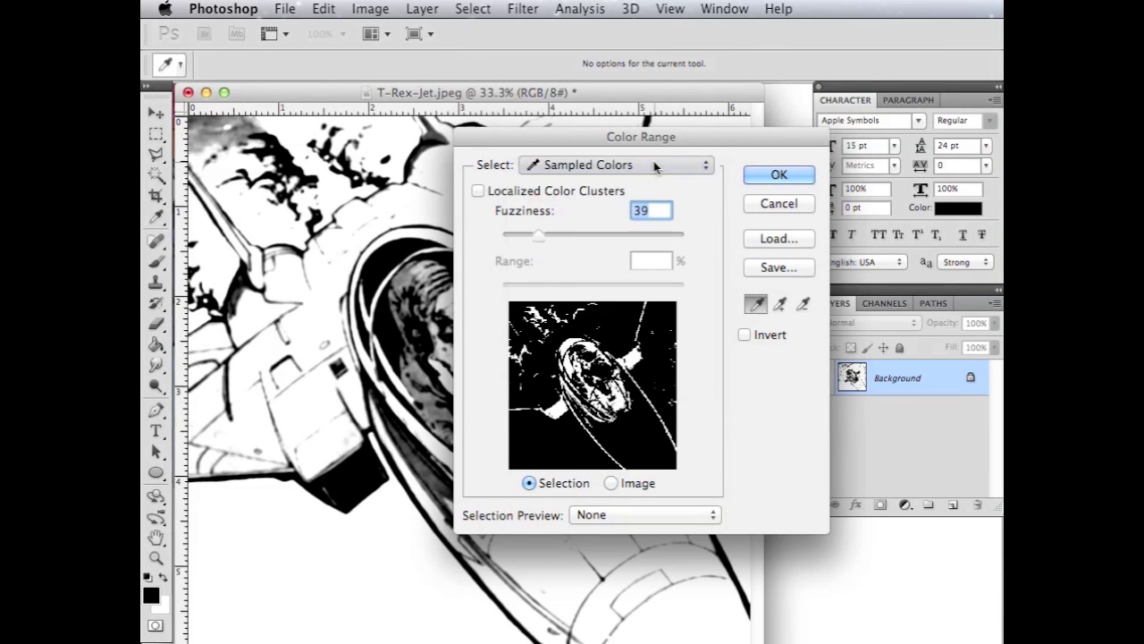
{"action": "left_click", "coordinate": [654, 167]}
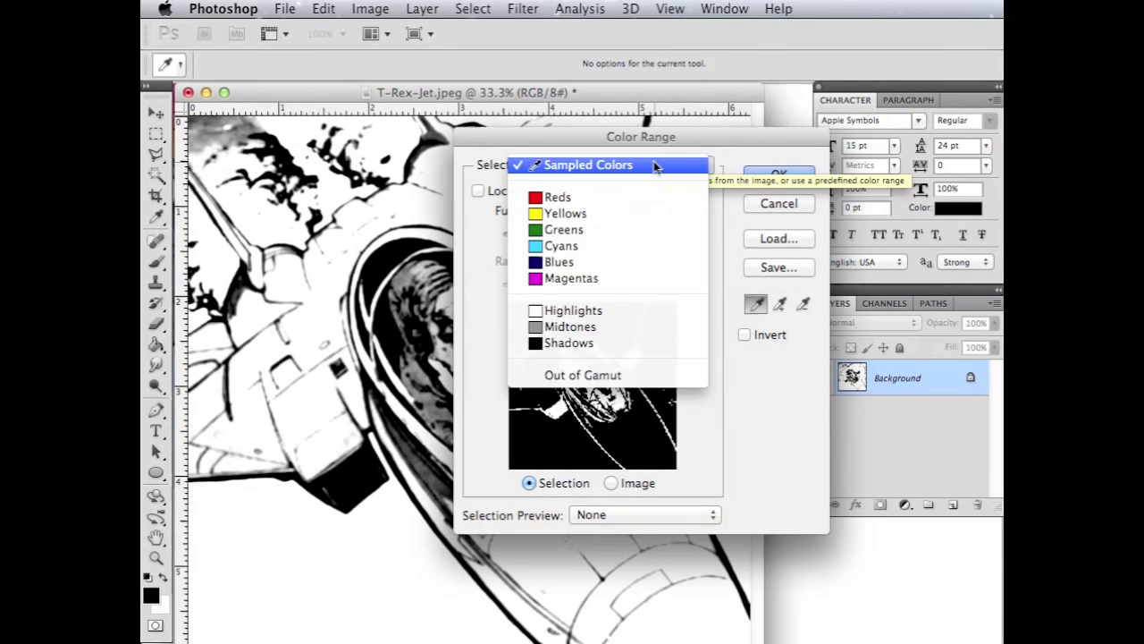
{"action": "left_click", "coordinate": [661, 347]}
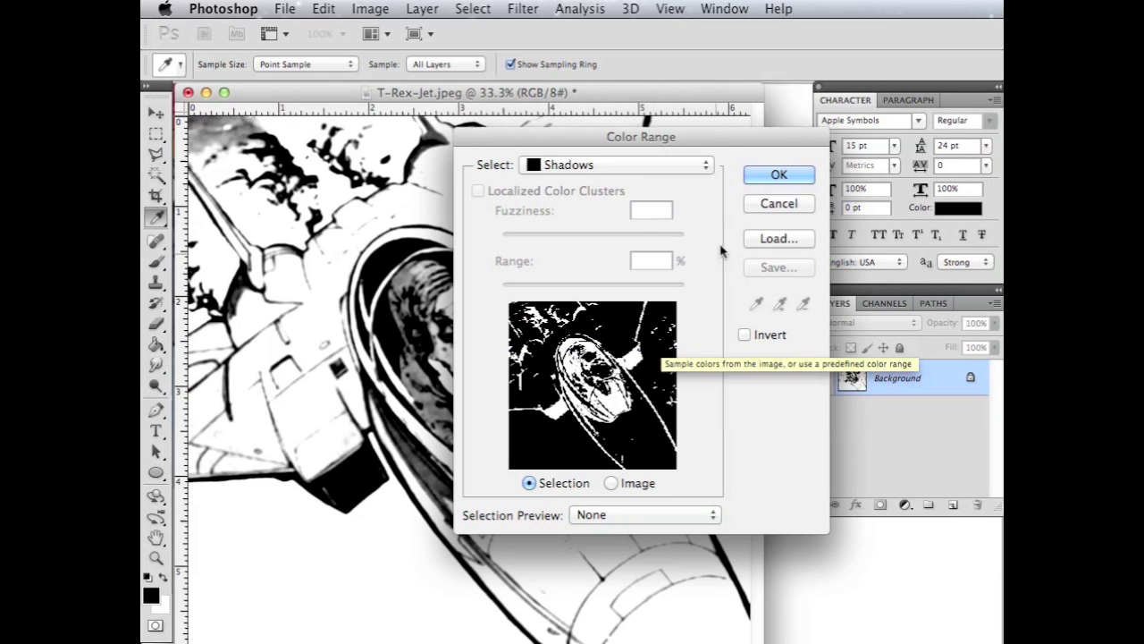
{"action": "left_click", "coordinate": [793, 175]}
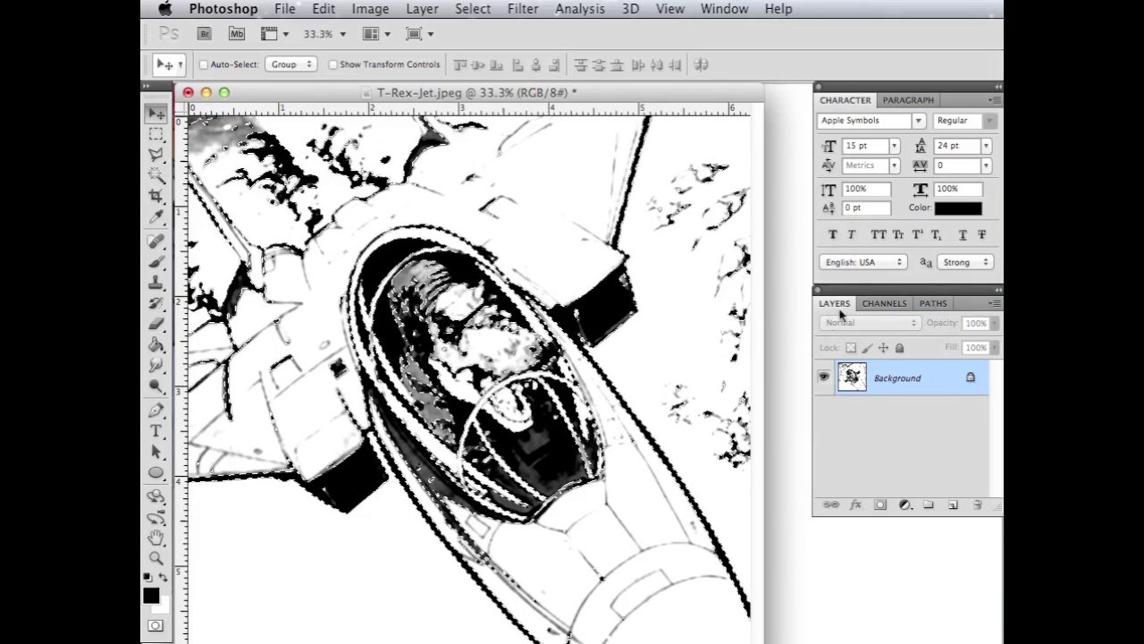
Step: Make a Work Path from the shadows selection at 1.0 pixel tolerance, then redock the Paths panel
{"action": "left_click", "coordinate": [933, 303]}
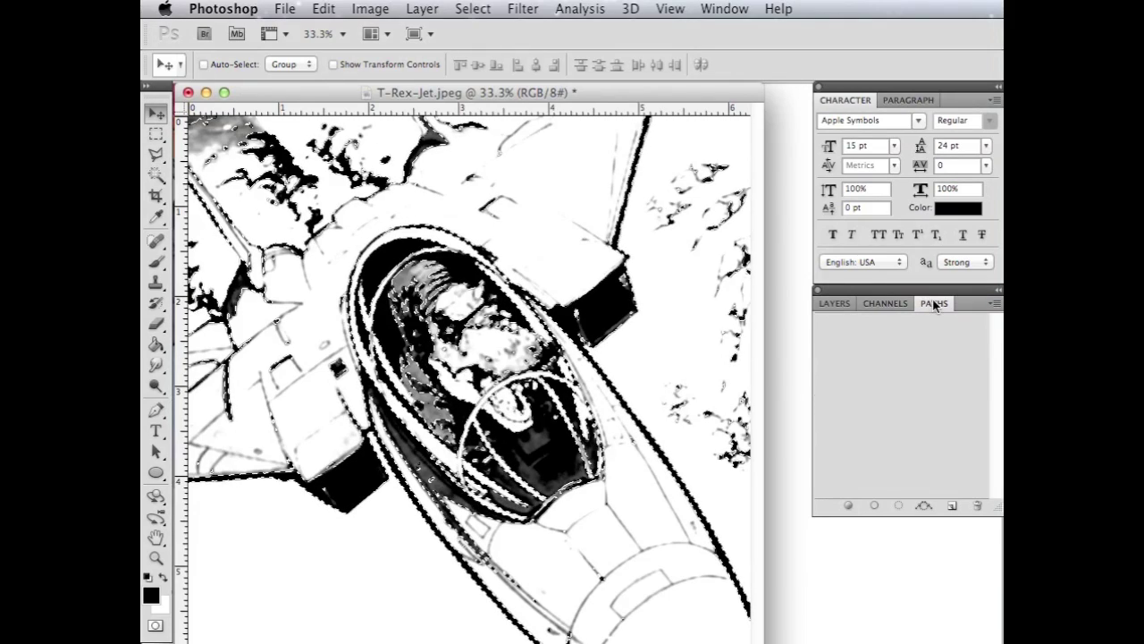
{"action": "left_click", "coordinate": [995, 305]}
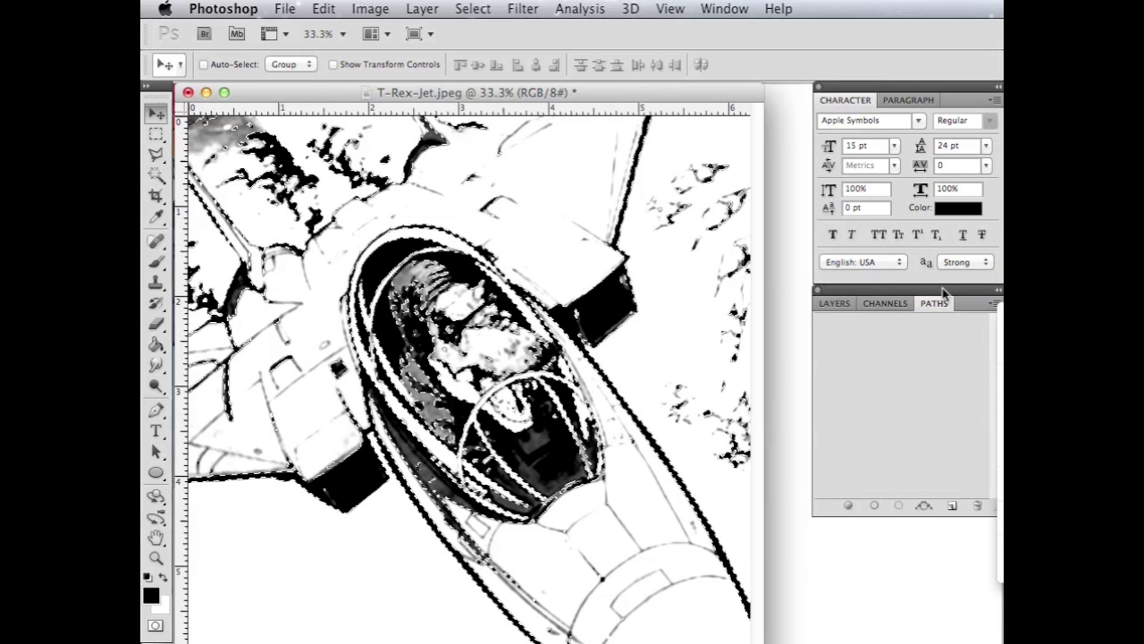
{"action": "left_click_drag", "start_coordinate": [899, 290], "coordinate": [772, 290]}
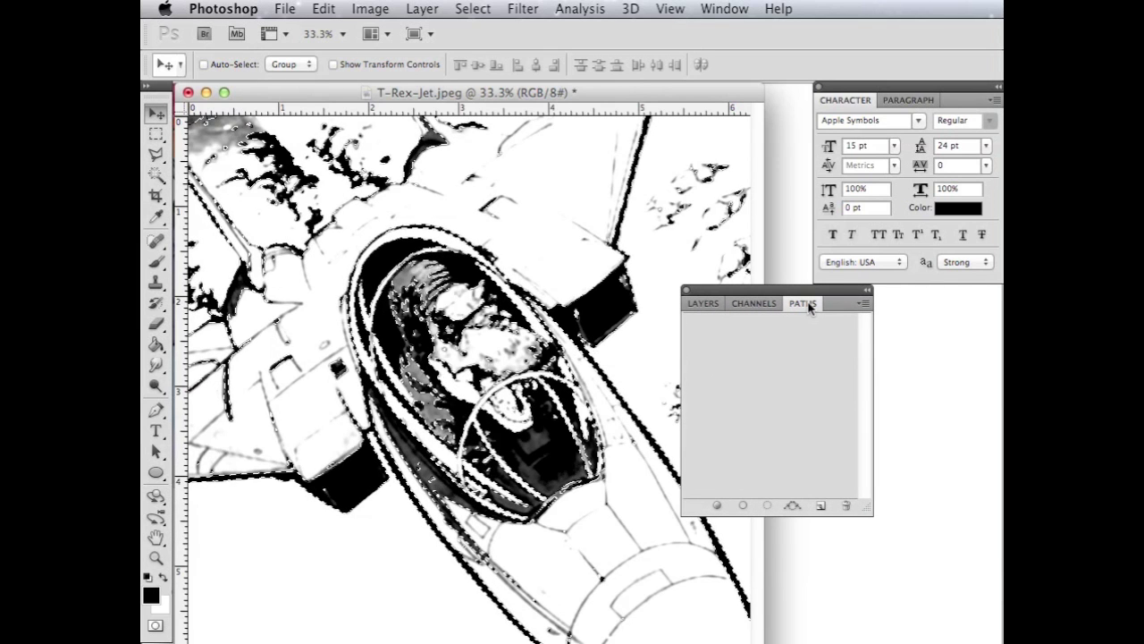
{"action": "left_click", "coordinate": [865, 304]}
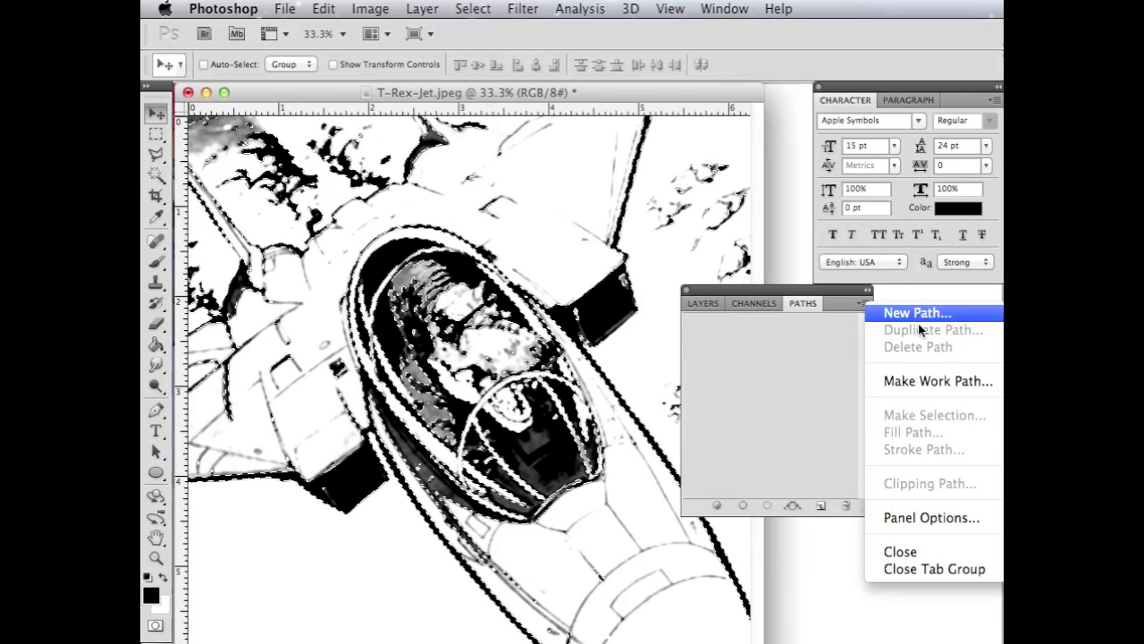
{"action": "left_click", "coordinate": [939, 383]}
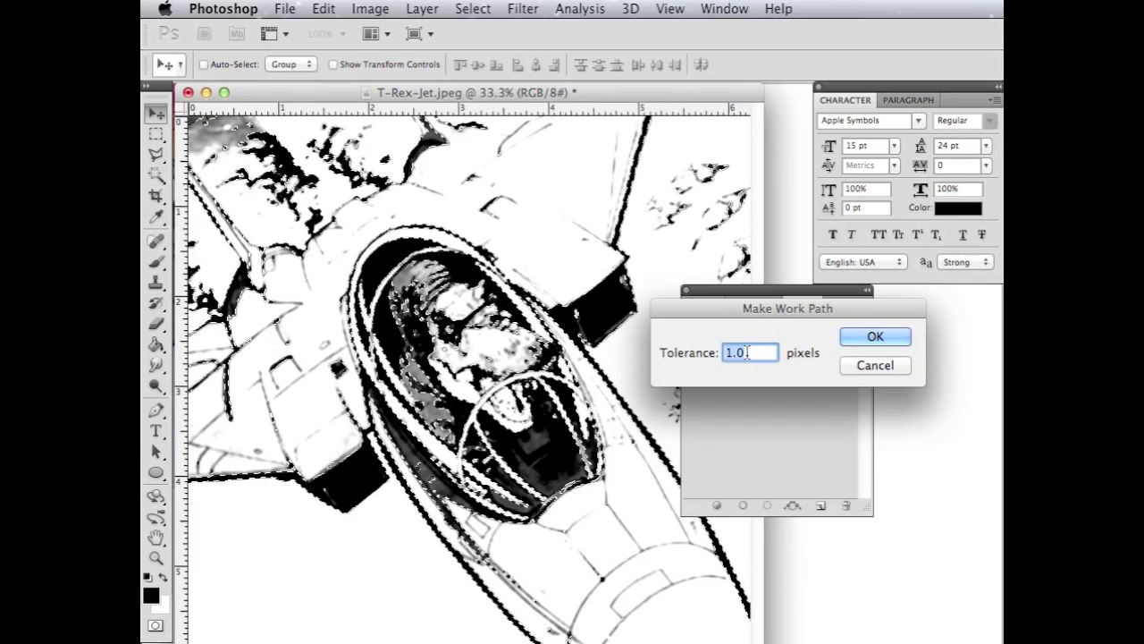
{"action": "left_click", "coordinate": [884, 338]}
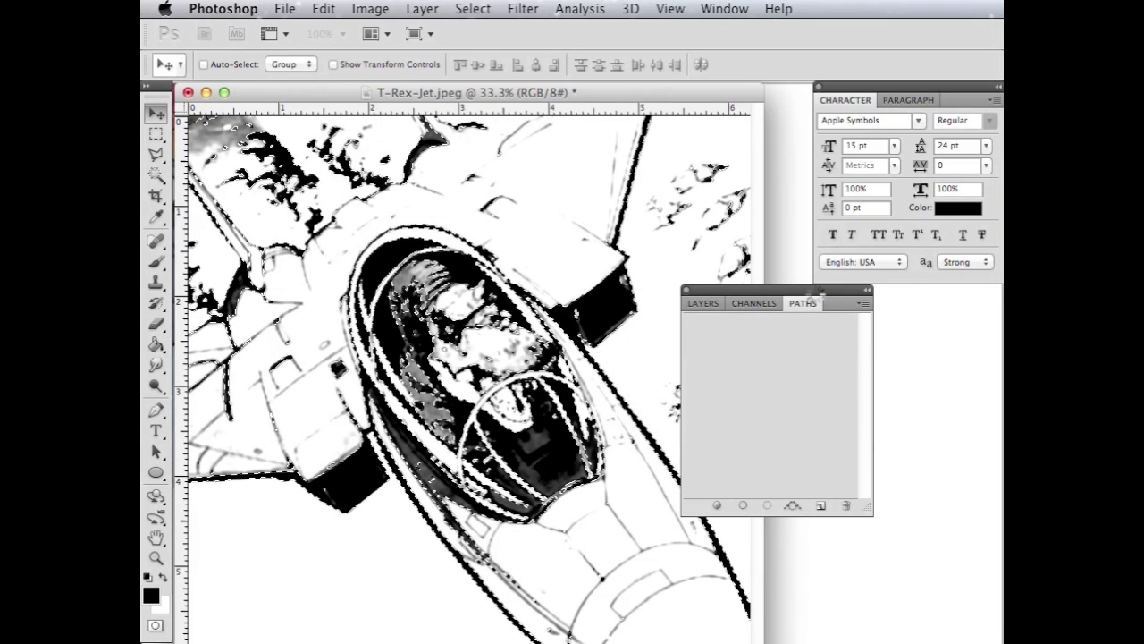
{"action": "left_click_drag", "start_coordinate": [815, 298], "coordinate": [944, 298]}
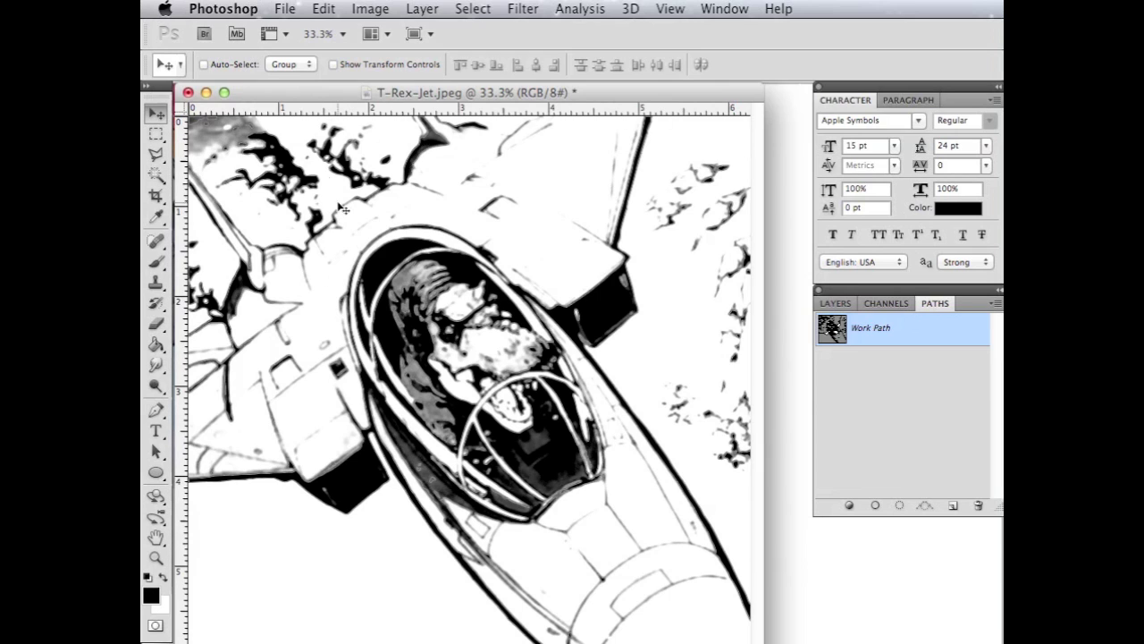
Step: Select every shape of the Work Path with Path Selection and copy it with Edit > Copy
{"action": "left_click", "coordinate": [155, 216]}
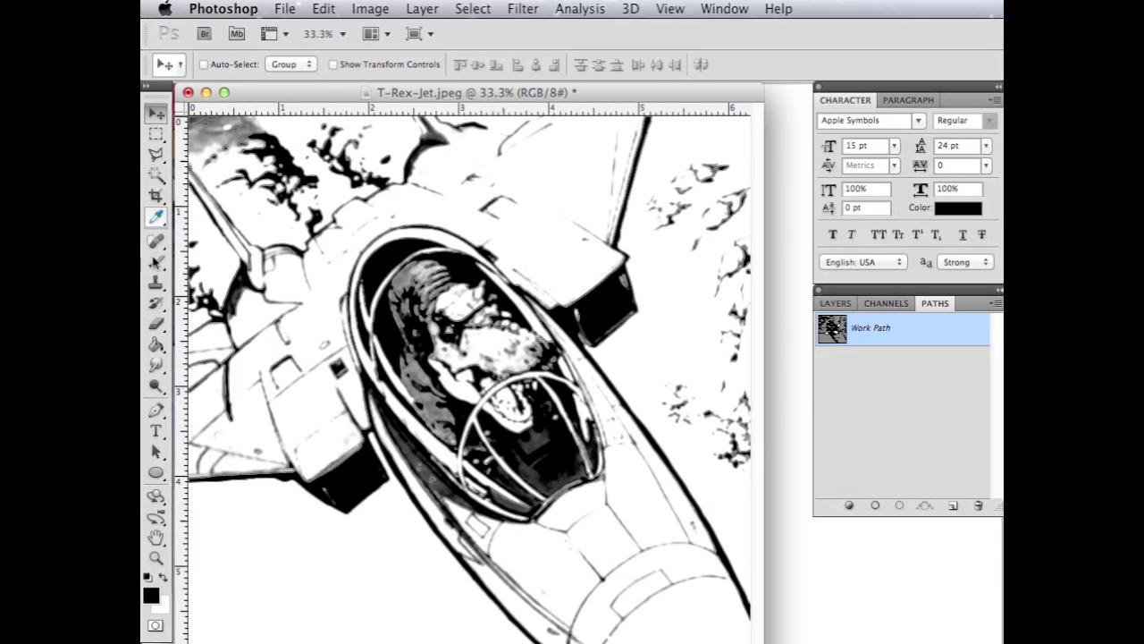
{"action": "left_click", "coordinate": [157, 454]}
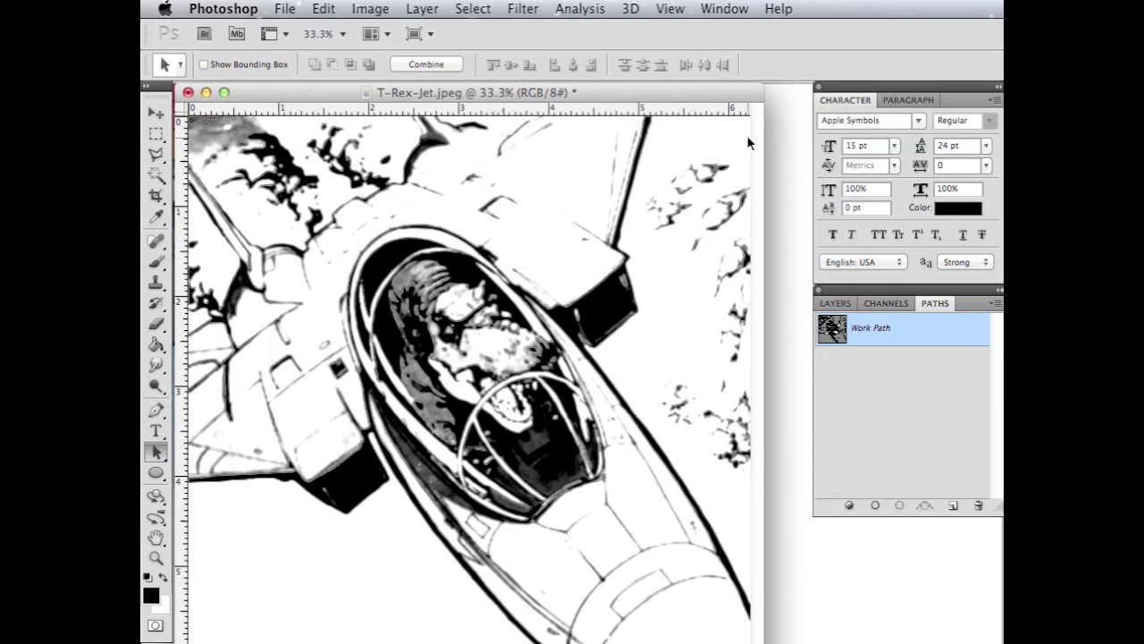
{"action": "left_click_drag", "start_coordinate": [740, 122], "coordinate": [187, 629]}
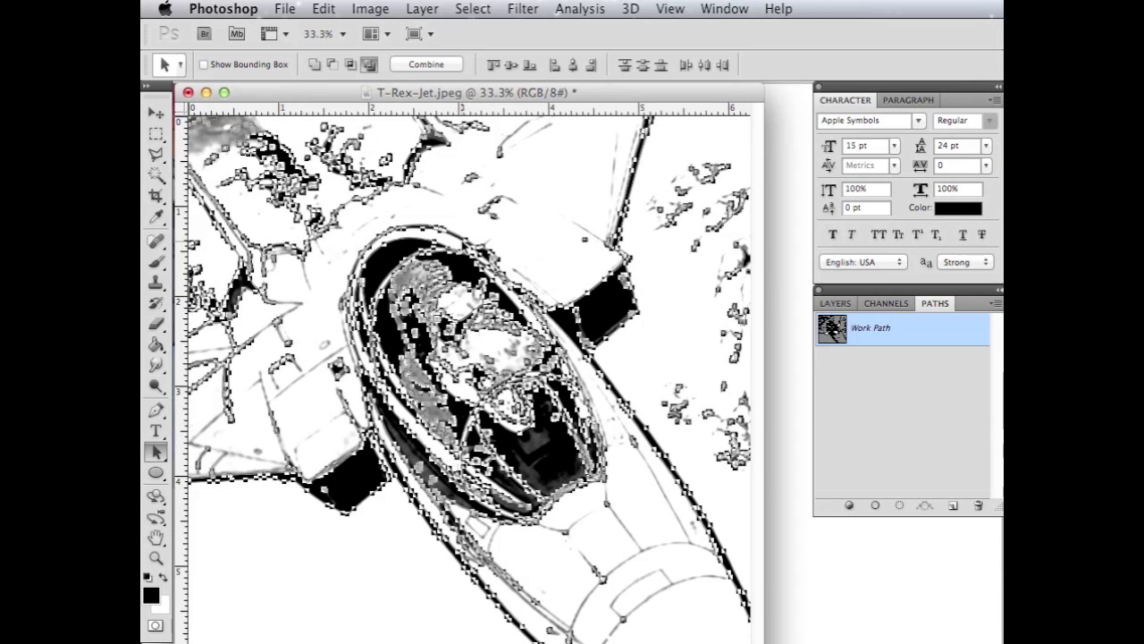
{"action": "right_click", "coordinate": [464, 236]}
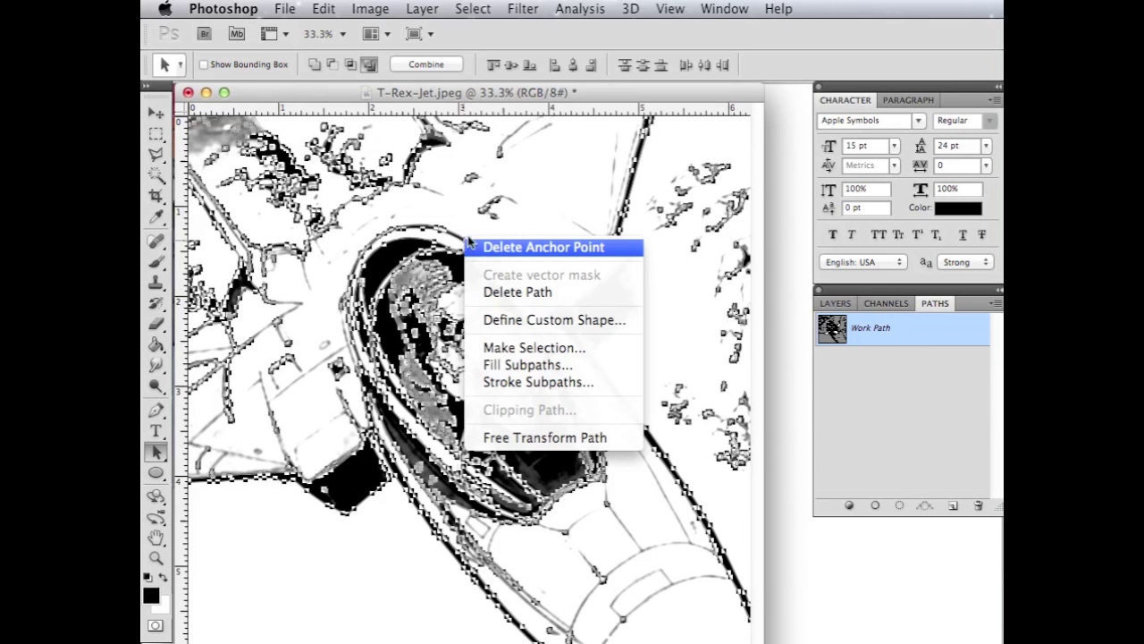
{"action": "left_click", "coordinate": [680, 146]}
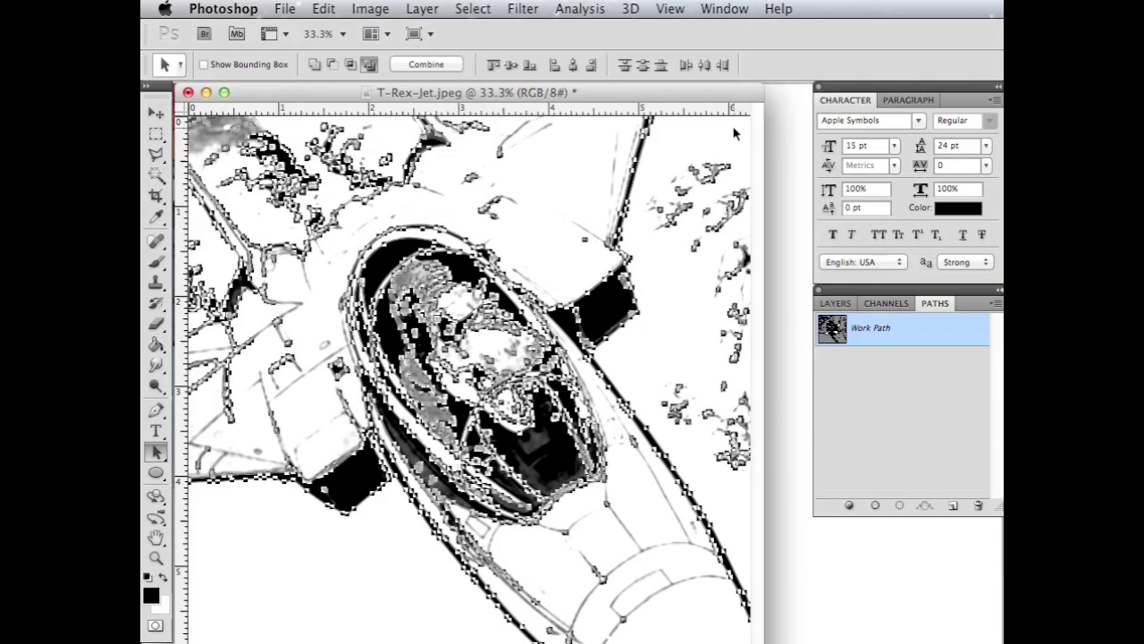
{"action": "left_click", "coordinate": [284, 9]}
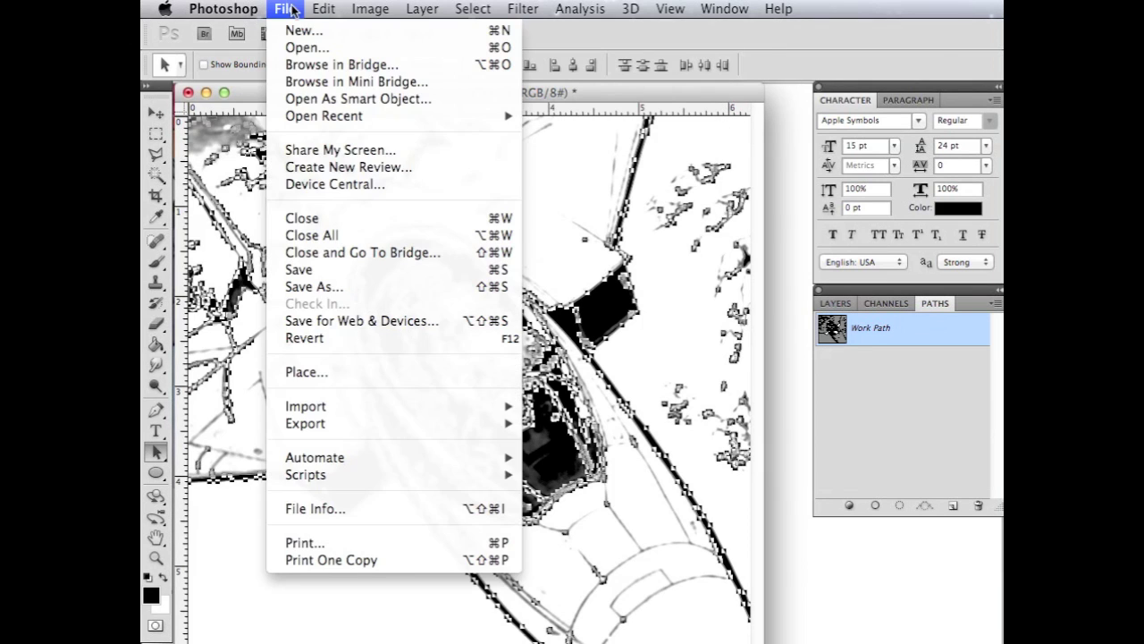
{"action": "mouse_move", "coordinate": [327, 9]}
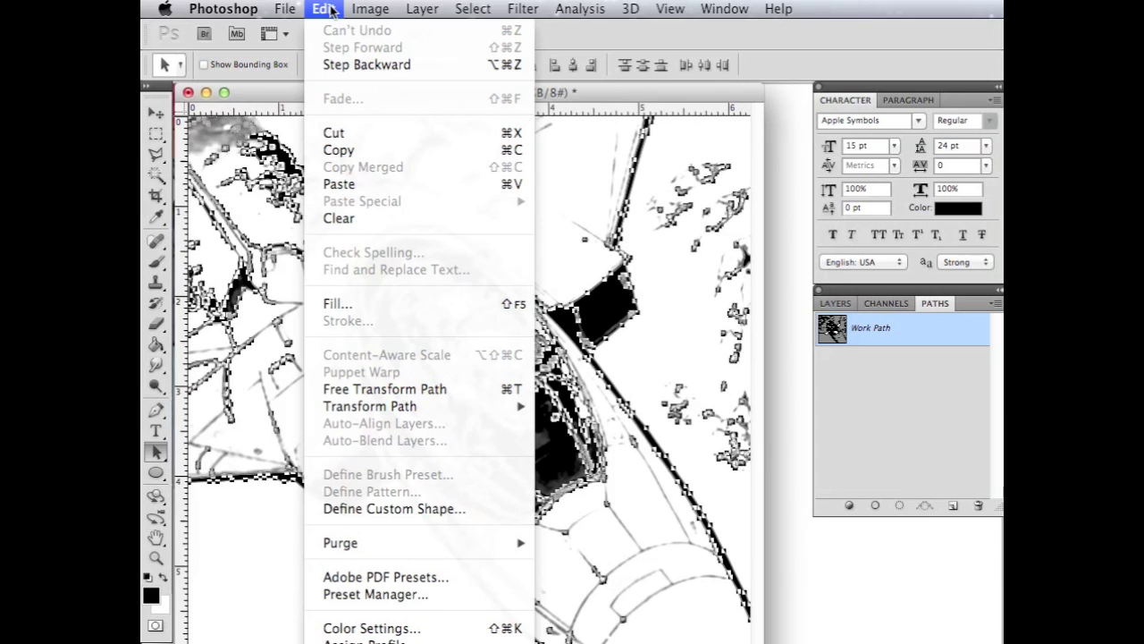
{"action": "left_click", "coordinate": [383, 158]}
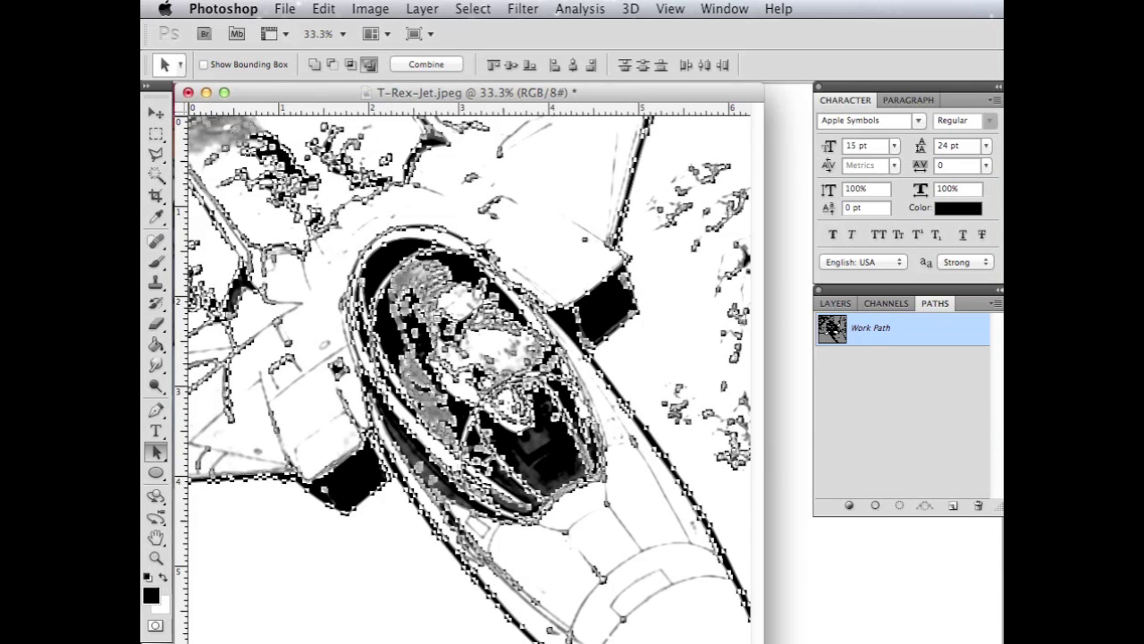
Step: Switch to Illustrator's Etching_Template_Winter_2012.ai document
{"action": "key", "text": "super+Tab"}
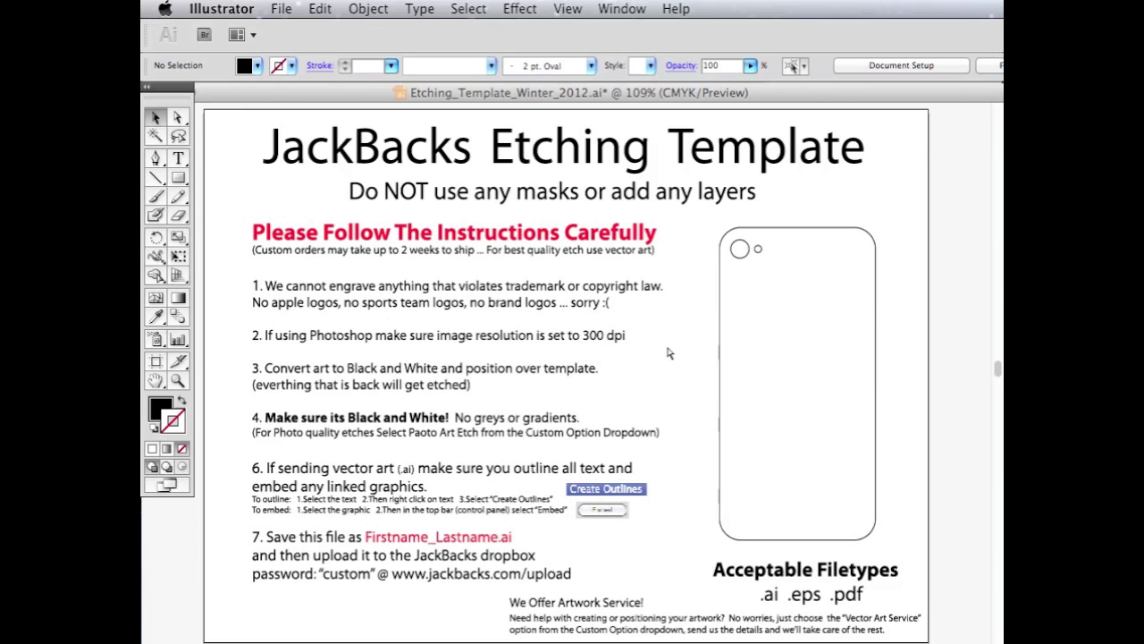
{"action": "left_click", "coordinate": [310, 9]}
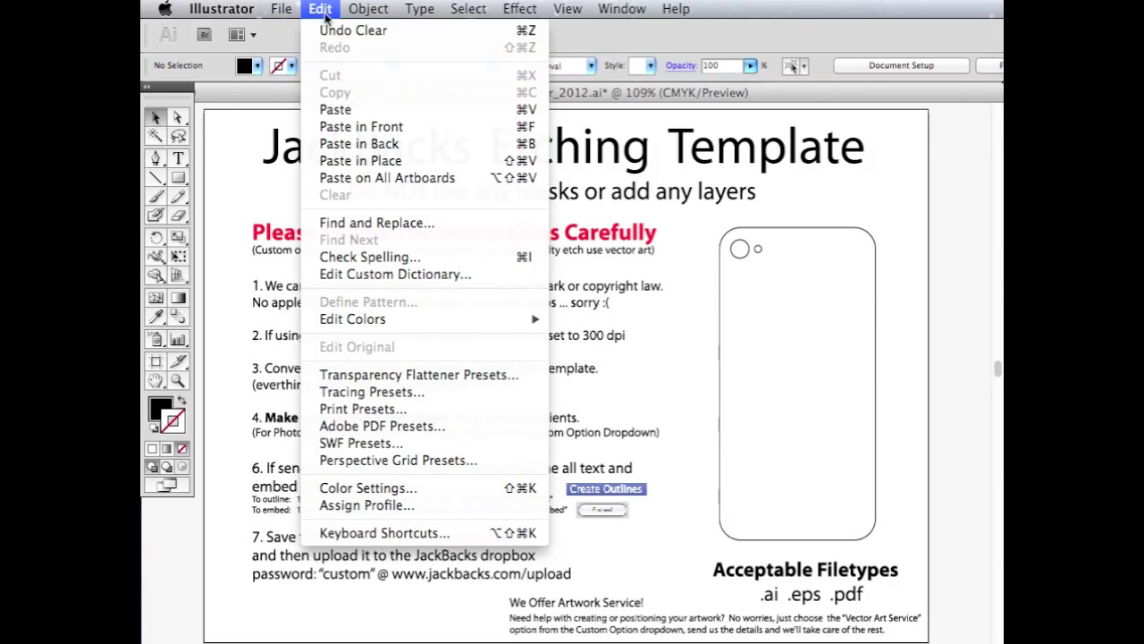
Step: Paste the jet path as a fully editable Compound Shape and reset default fill and stroke
{"action": "left_click", "coordinate": [353, 109]}
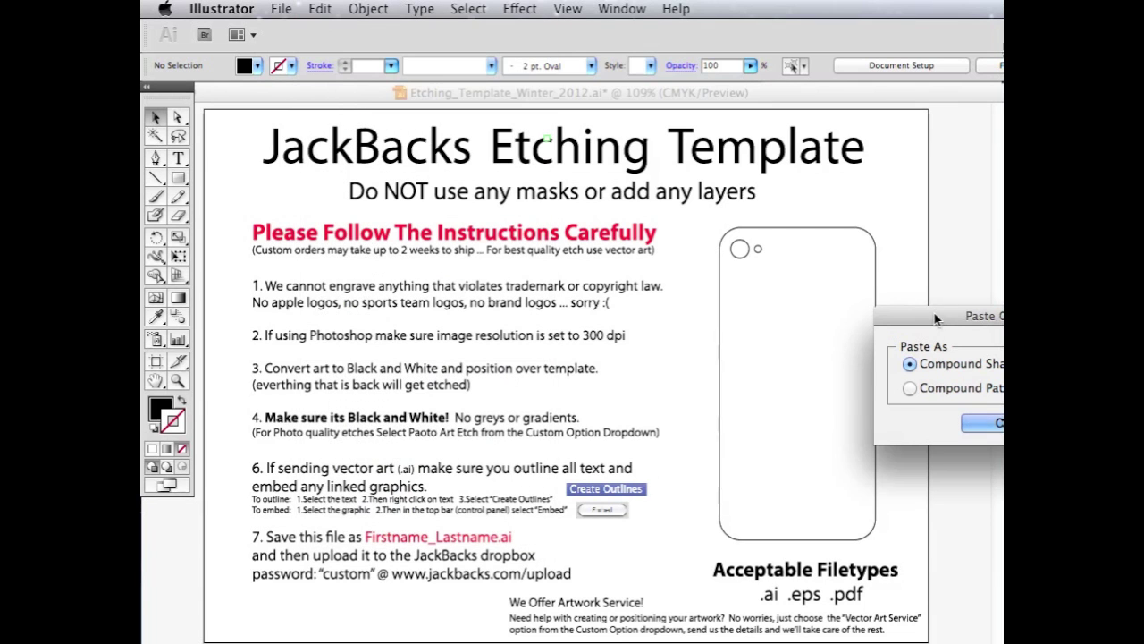
{"action": "left_click_drag", "start_coordinate": [935, 319], "coordinate": [642, 283]}
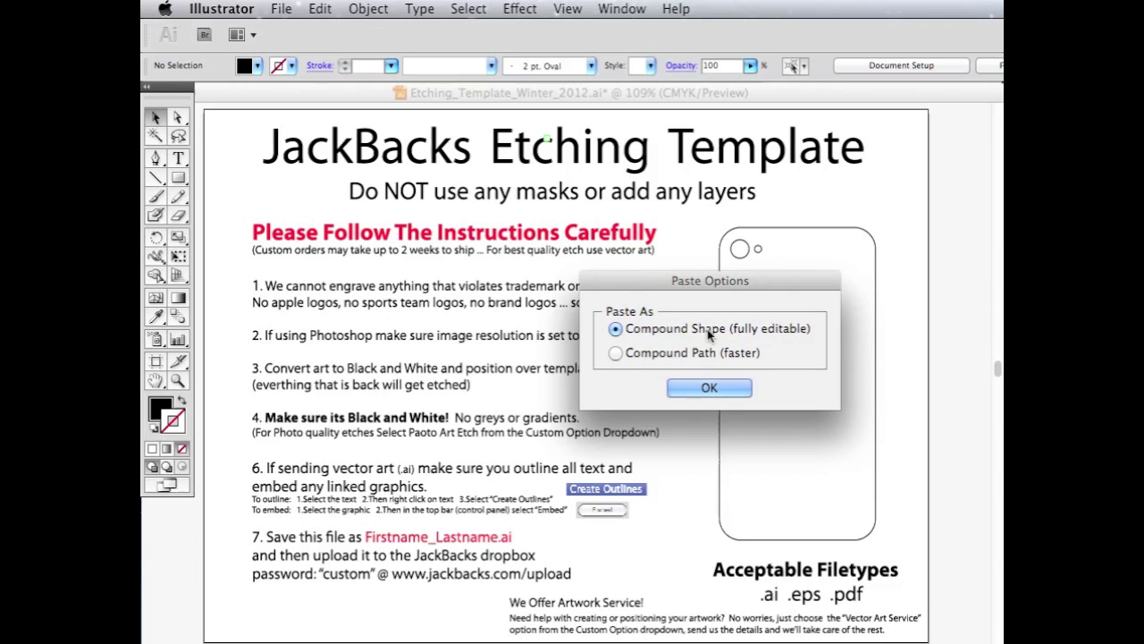
{"action": "left_click", "coordinate": [709, 388]}
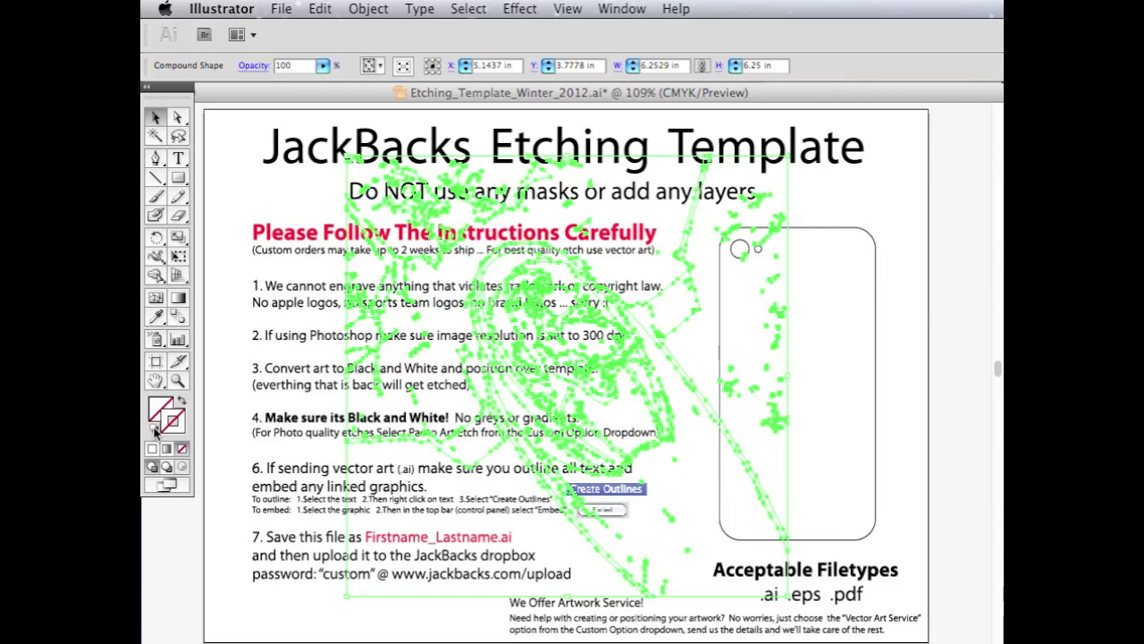
{"action": "left_click", "coordinate": [155, 431]}
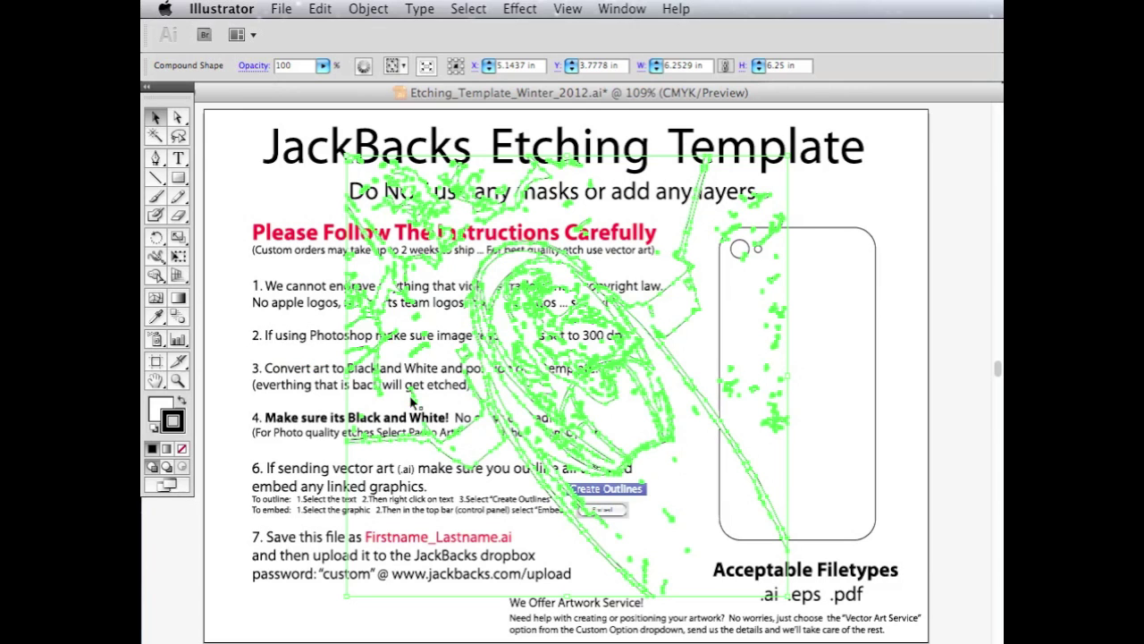
Step: Swap colours so the jet compound shape is filled black, and remove its stroke
{"action": "left_click", "coordinate": [873, 197]}
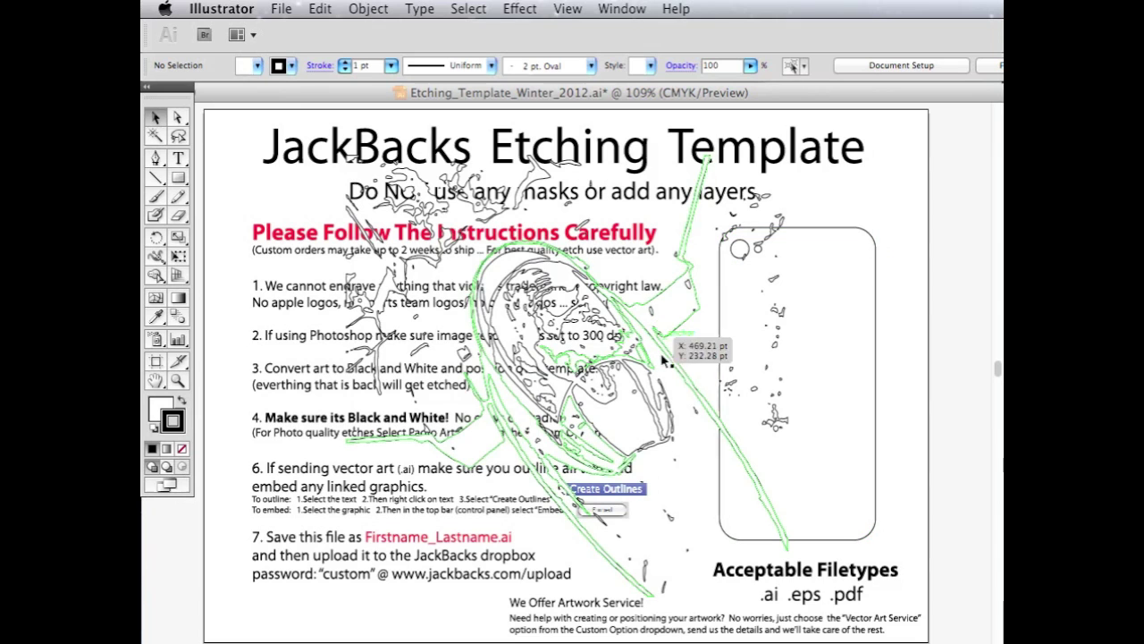
{"action": "left_click", "coordinate": [670, 438]}
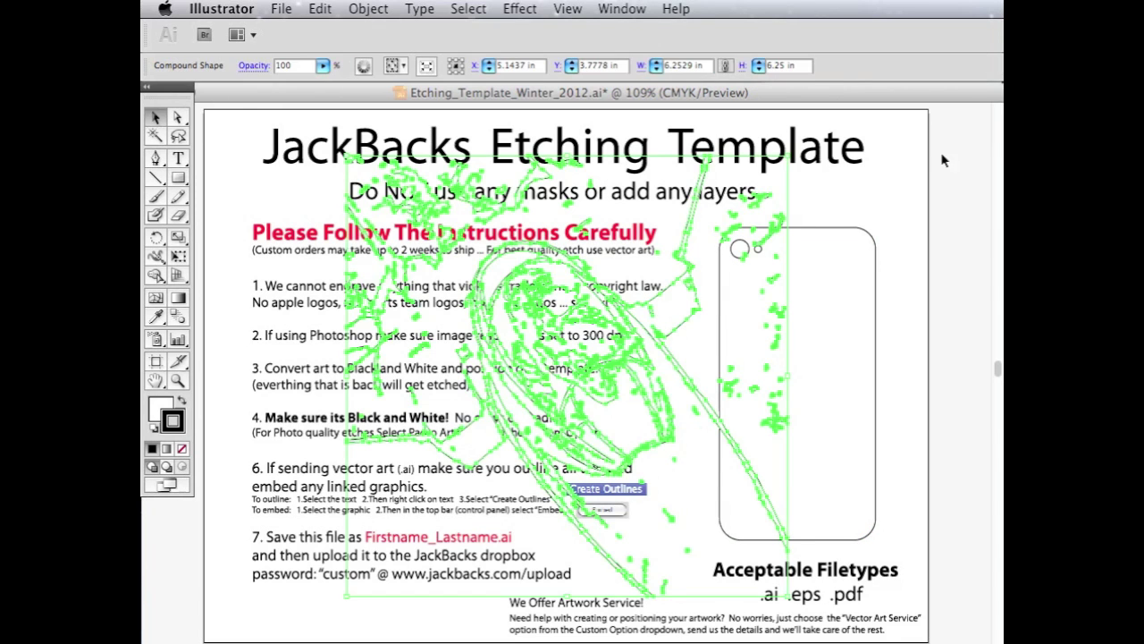
{"action": "left_click", "coordinate": [182, 403]}
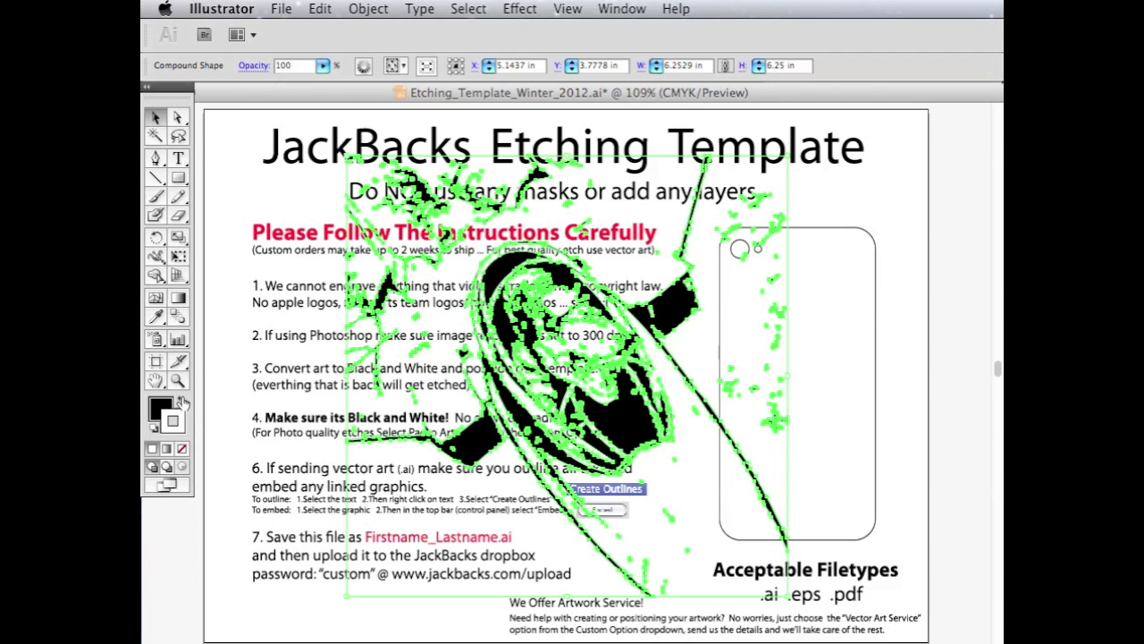
{"action": "left_click", "coordinate": [881, 195]}
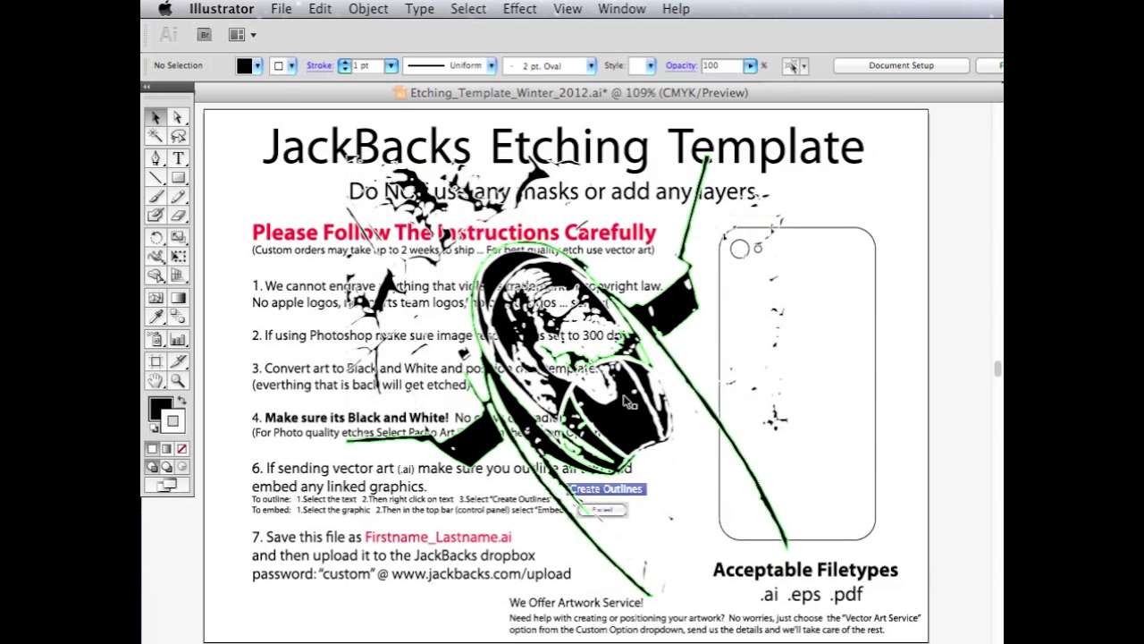
{"action": "left_click", "coordinate": [676, 320]}
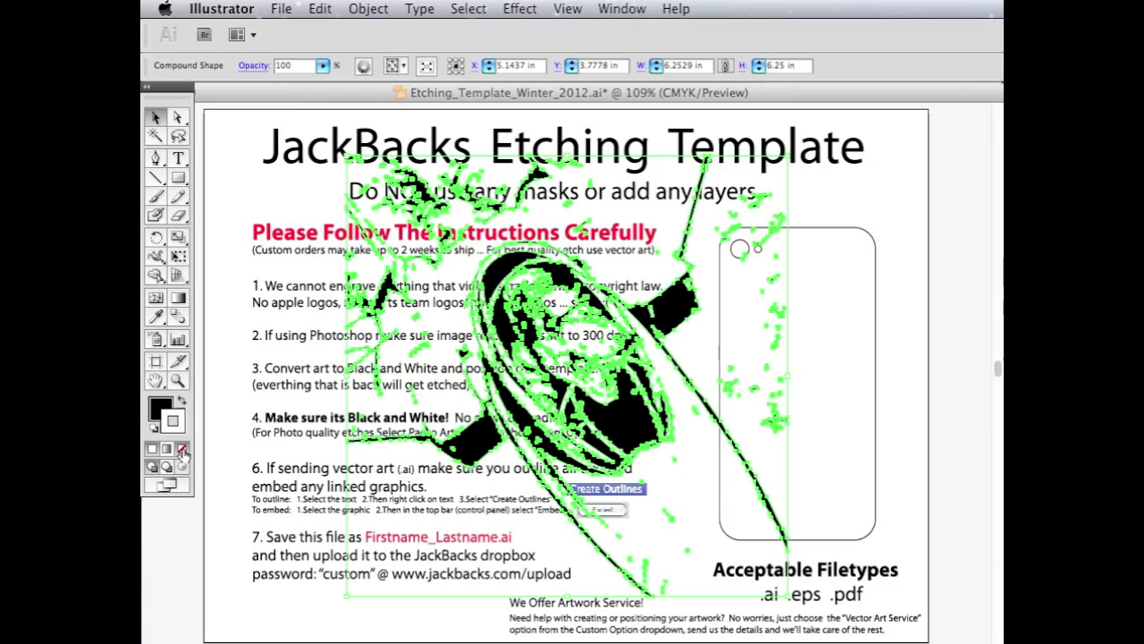
{"action": "left_click", "coordinate": [182, 451]}
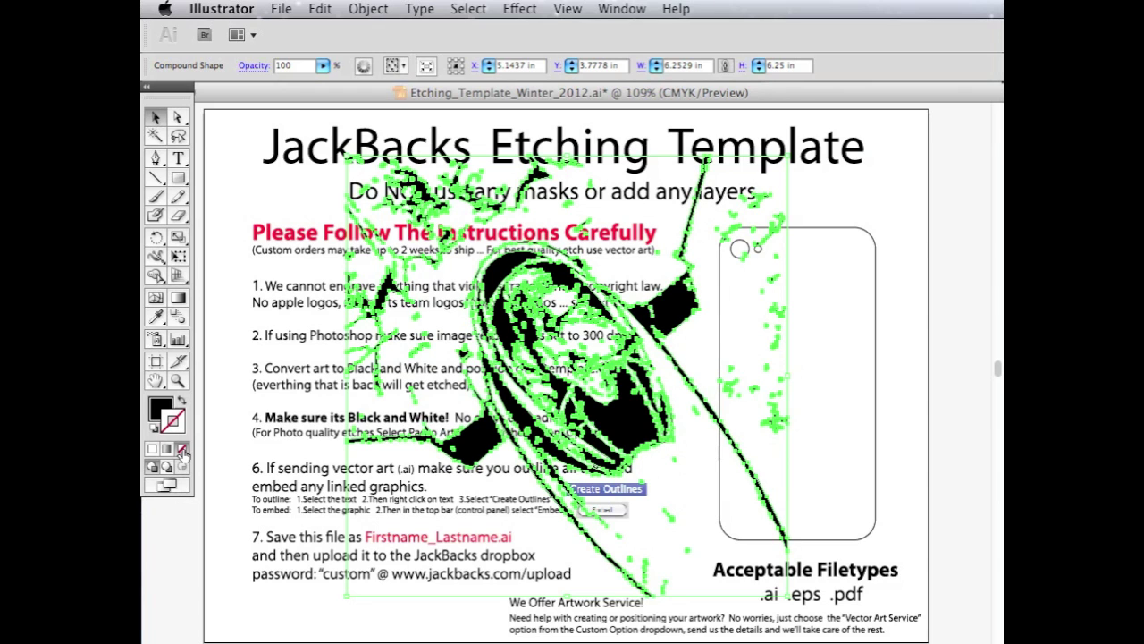
{"action": "left_click", "coordinate": [290, 196]}
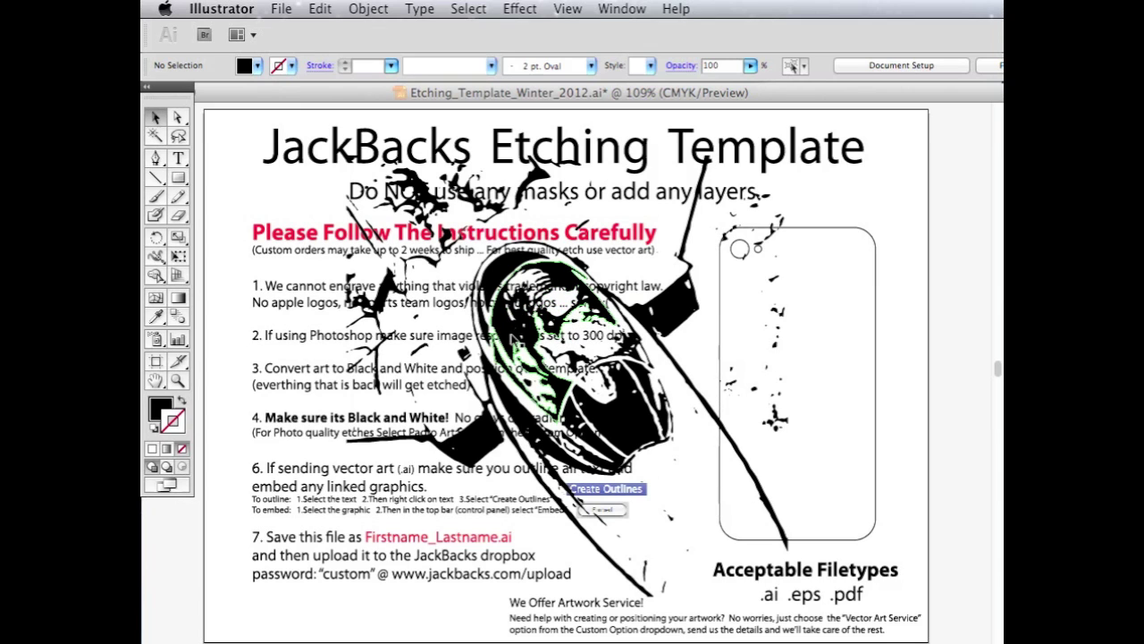
{"action": "left_click", "coordinate": [516, 341]}
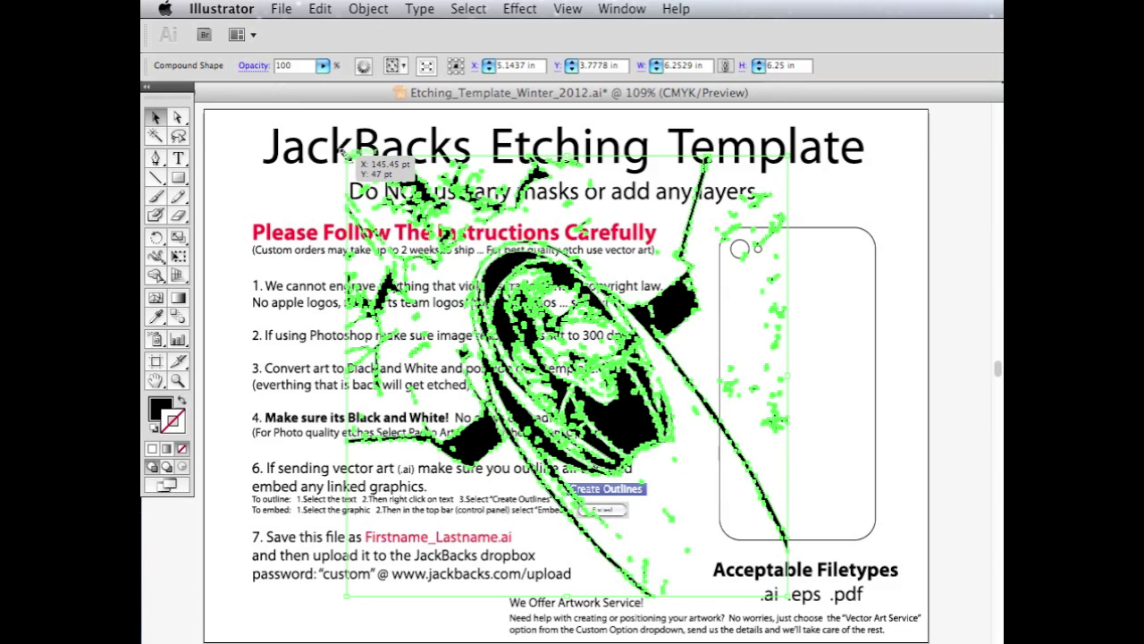
Step: Shrink the jet artwork, move it onto the phone outline, and zoom in there
{"action": "left_click_drag", "start_coordinate": [346, 159], "coordinate": [697, 456]}
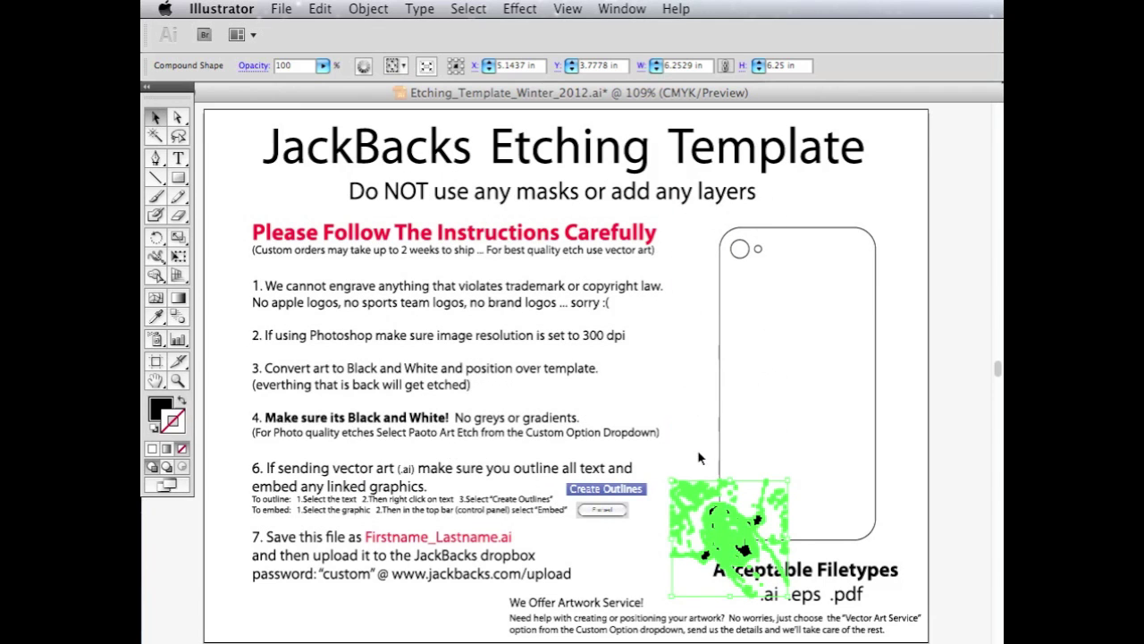
{"action": "left_click_drag", "start_coordinate": [727, 548], "coordinate": [789, 464]}
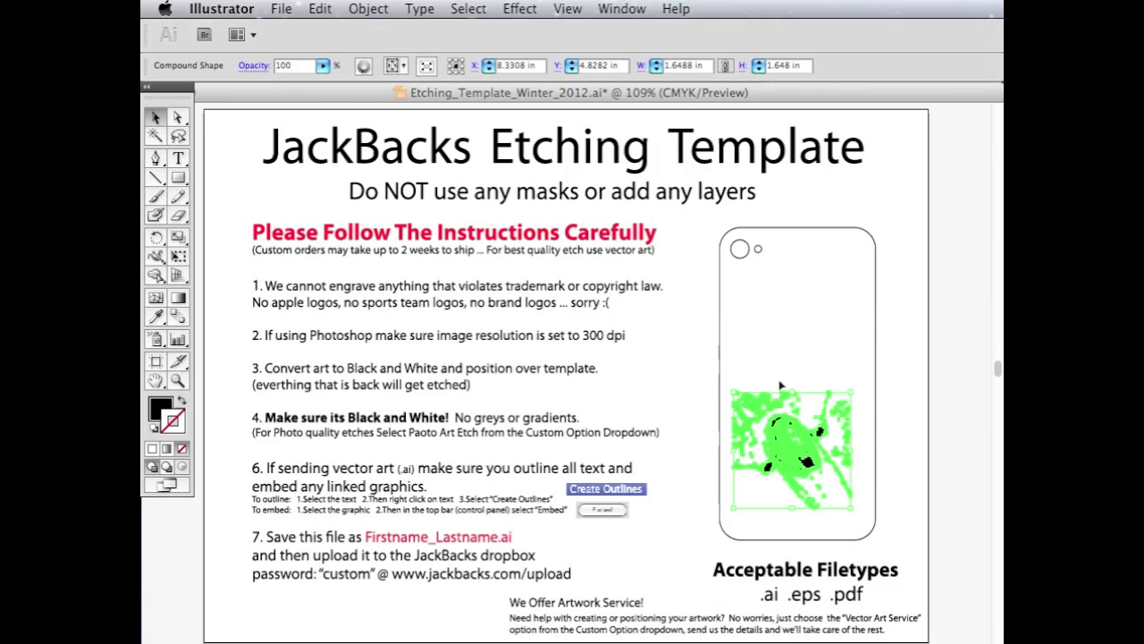
{"action": "key", "text": "z"}
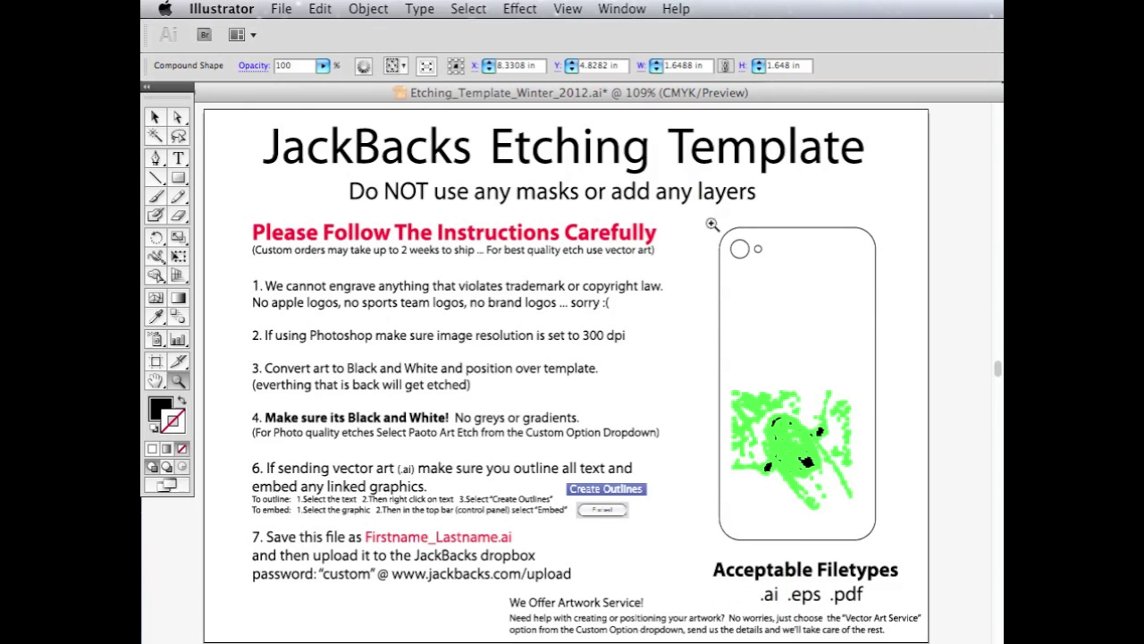
{"action": "left_click_drag", "start_coordinate": [717, 223], "coordinate": [885, 548]}
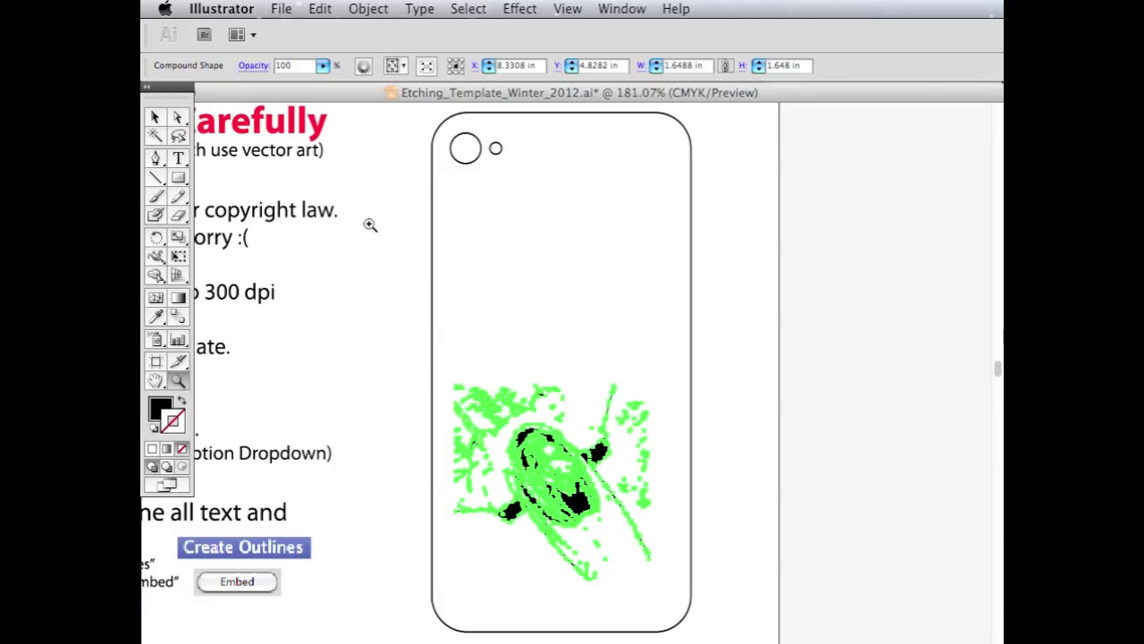
Step: Enlarge the jet artwork to the phone's width and settle it inside the outline
{"action": "left_click", "coordinate": [155, 117]}
{"action": "left_click", "coordinate": [531, 458]}
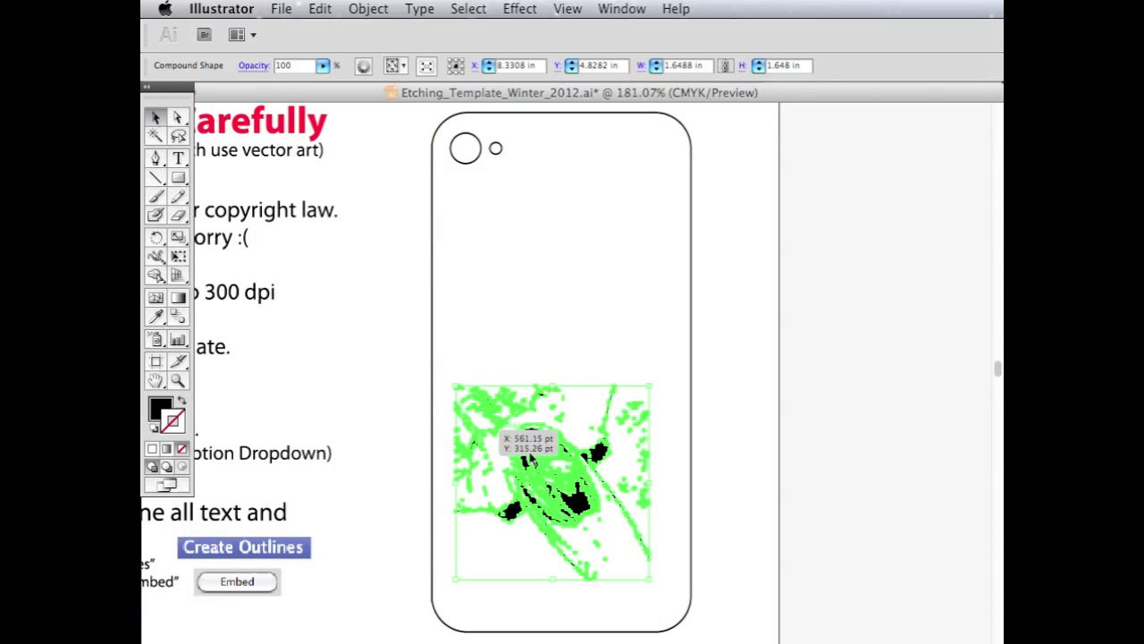
{"action": "left_click_drag", "start_coordinate": [581, 527], "coordinate": [565, 547]}
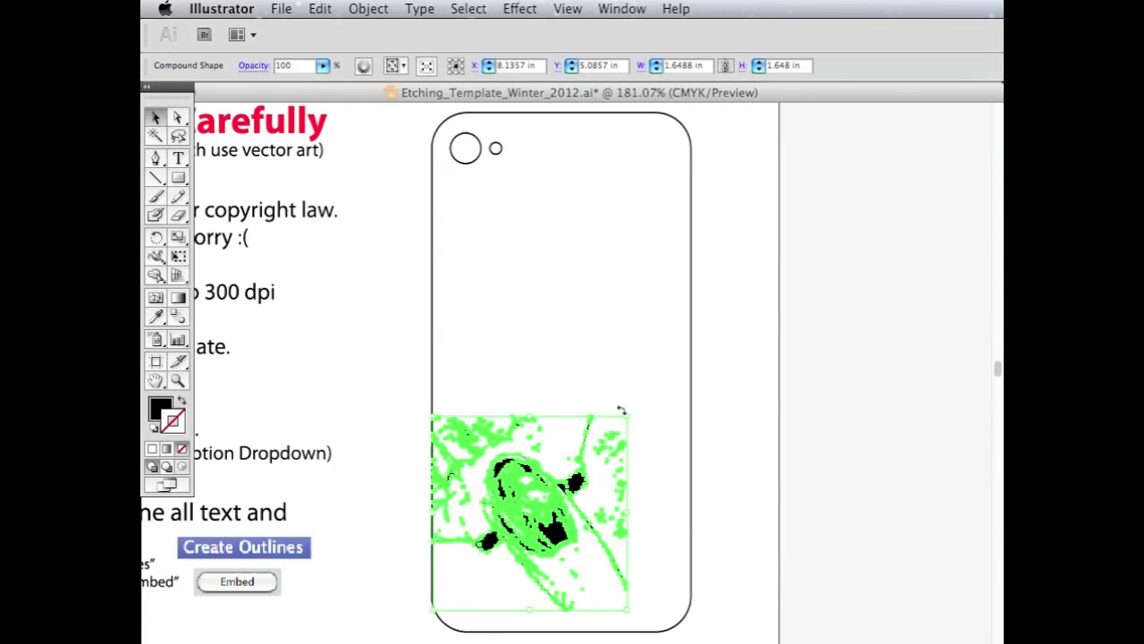
{"action": "left_click_drag", "start_coordinate": [622, 411], "coordinate": [721, 358]}
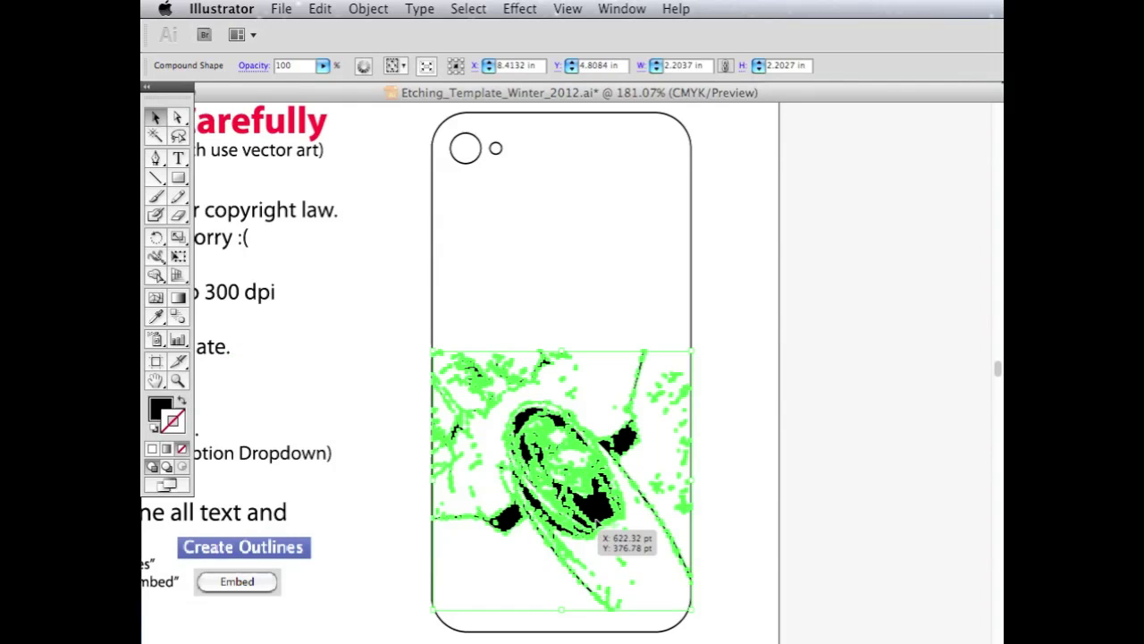
{"action": "left_click_drag", "start_coordinate": [604, 497], "coordinate": [610, 519]}
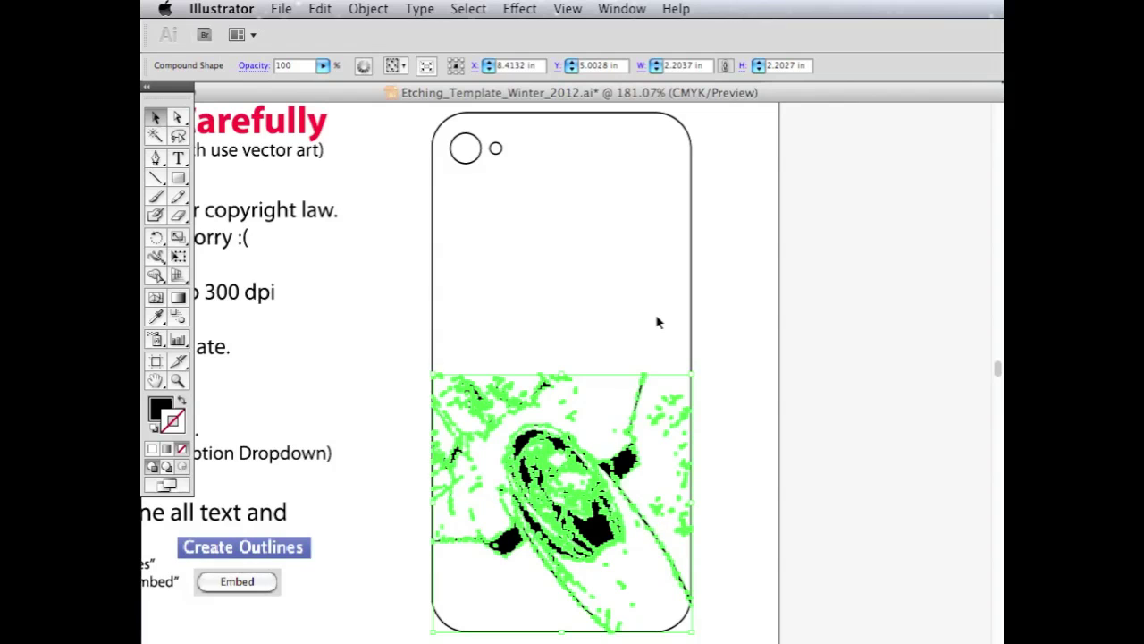
Step: Stretch the artwork upward to about 2.2 × 3.25 inches, filling the lower phone outline
{"action": "left_click", "coordinate": [657, 322]}
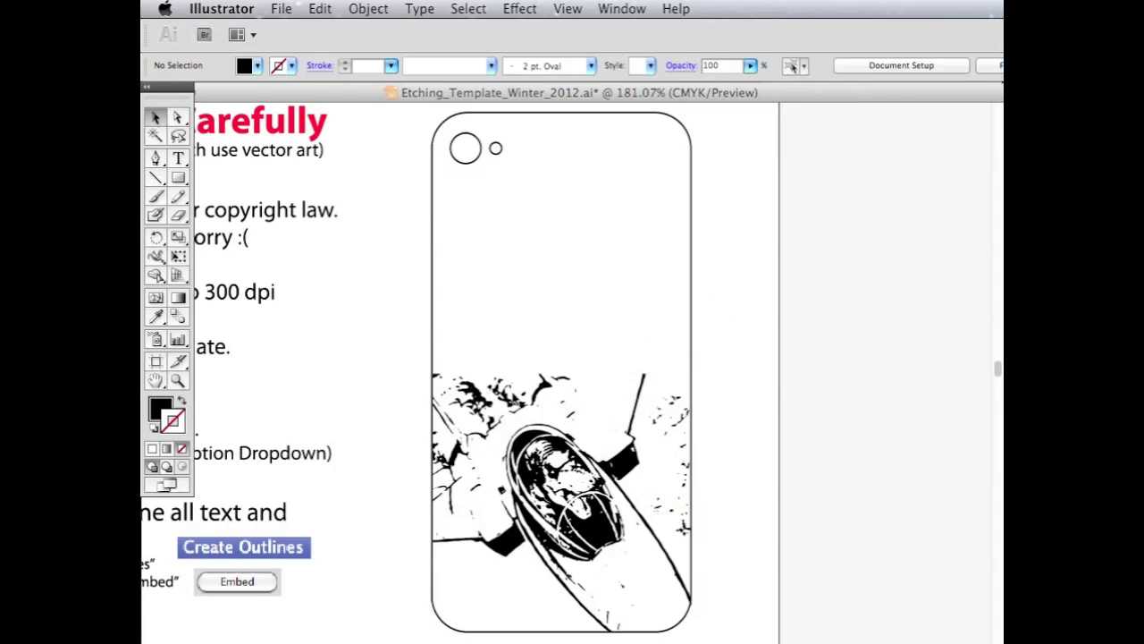
{"action": "left_click_drag", "start_coordinate": [518, 432], "coordinate": [580, 499]}
{"action": "left_click_drag", "start_coordinate": [560, 374], "coordinate": [724, 332]}
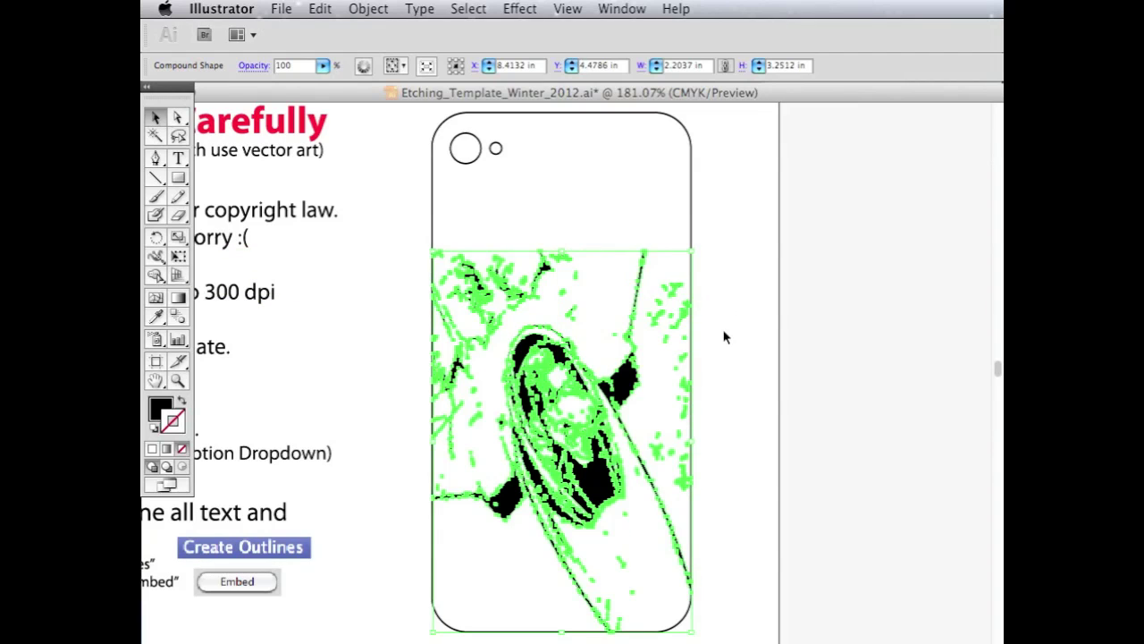
{"action": "left_click", "coordinate": [725, 334]}
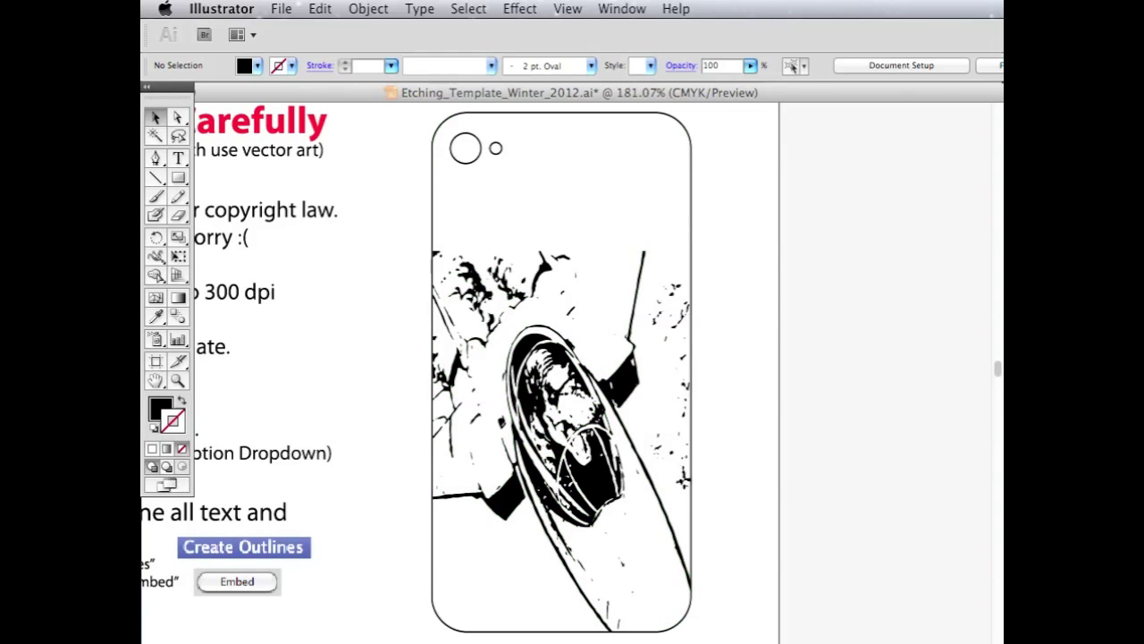
{"action": "scroll", "coordinate": [442, 585], "scroll_direction": "left", "scroll_amount": 3}
{"action": "scroll", "coordinate": [442, 585], "scroll_direction": "up", "scroll_amount": 1}
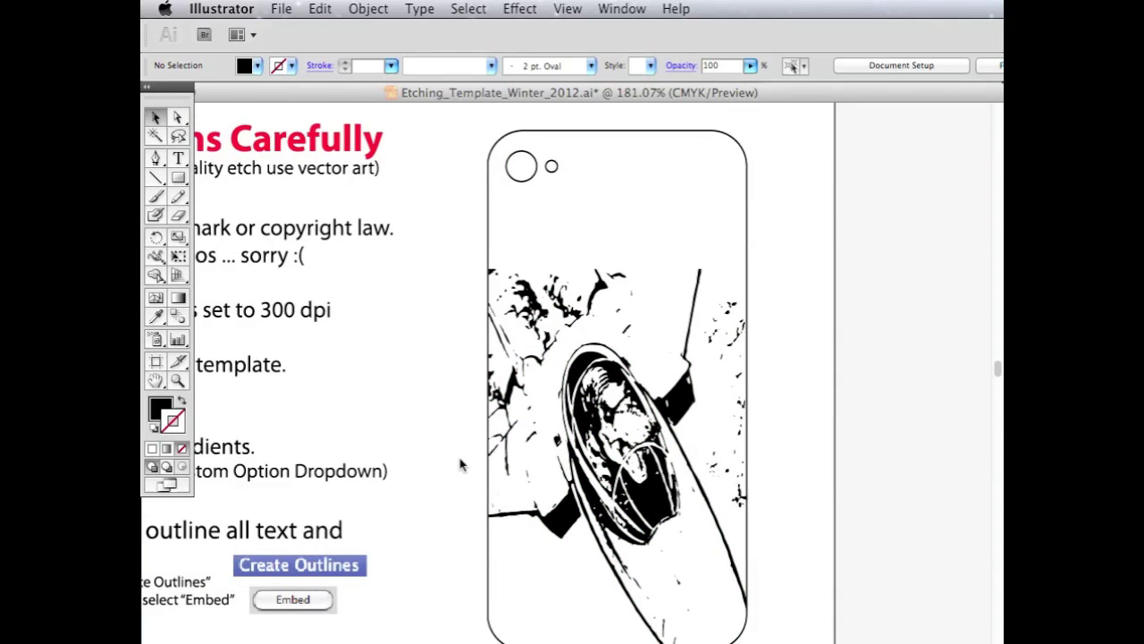
Step: Type the headline 'DYNOMITE!' in Impact above the jet artwork
{"action": "scroll", "coordinate": [461, 464], "scroll_direction": "down", "scroll_amount": 1}
{"action": "scroll", "coordinate": [459, 463], "scroll_direction": "down", "scroll_amount": 1}
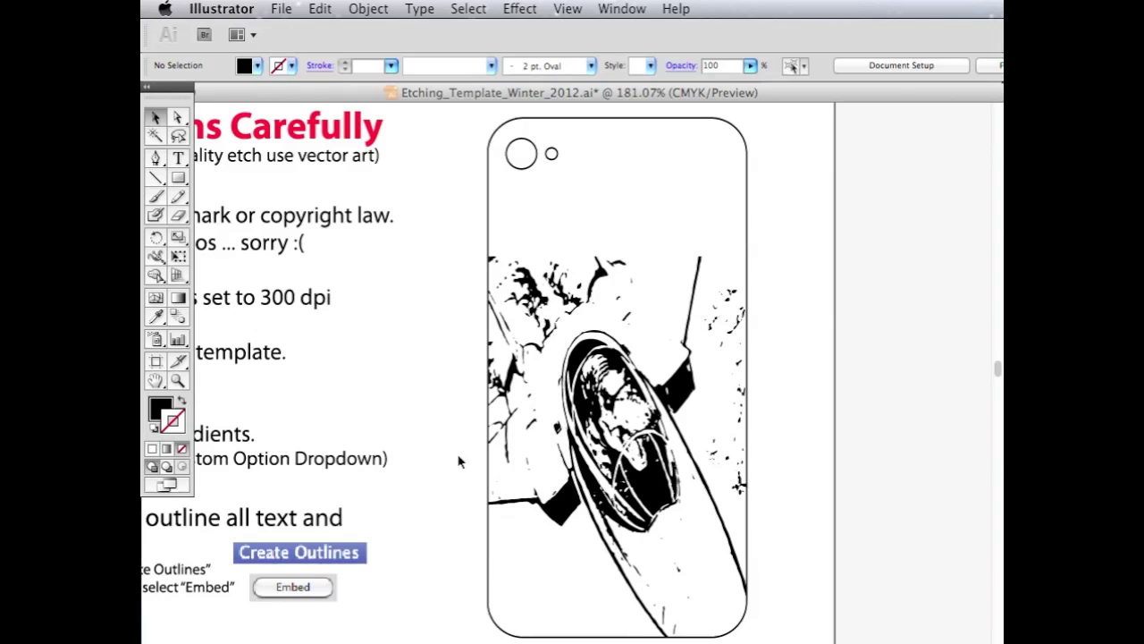
{"action": "key", "text": "t"}
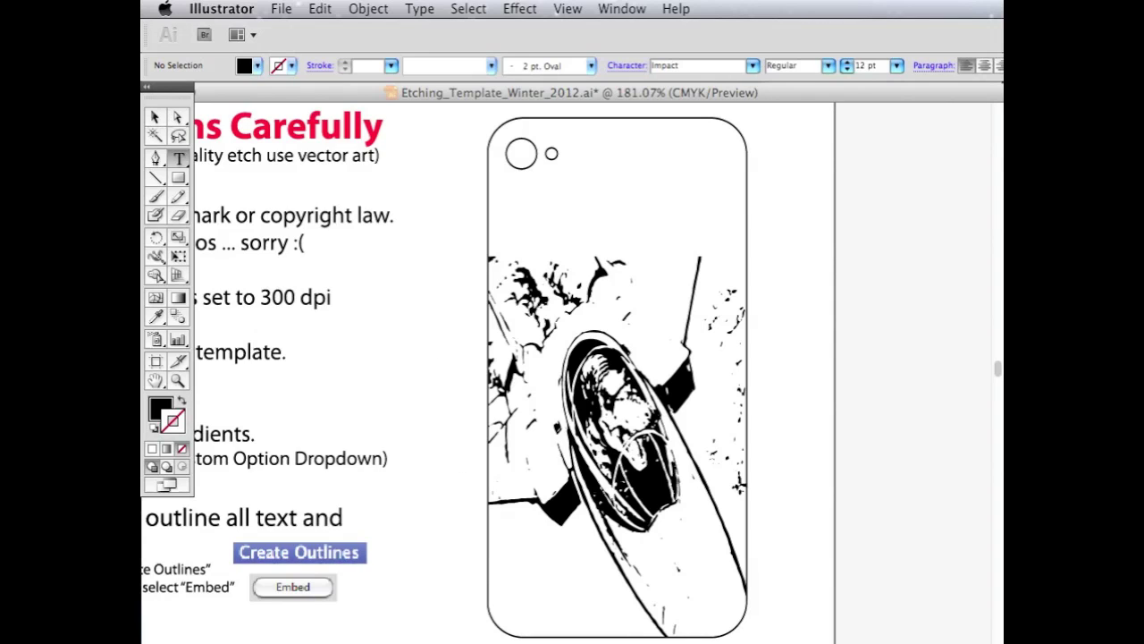
{"action": "left_click", "coordinate": [512, 215]}
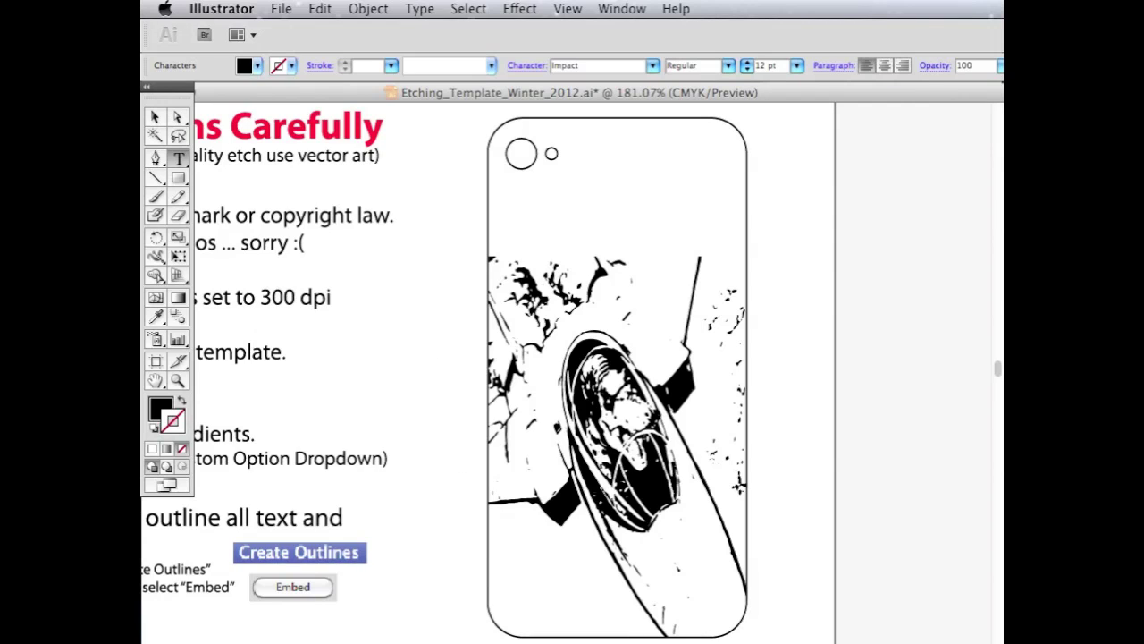
{"action": "type", "text": "DYNO"}
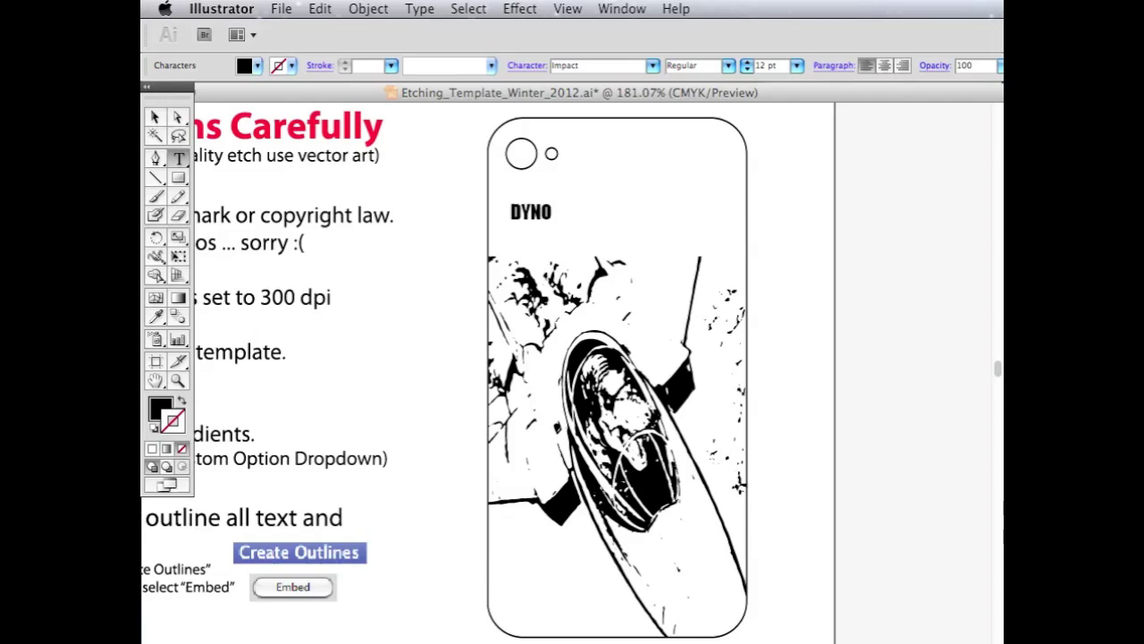
{"action": "type", "text": "MITE!"}
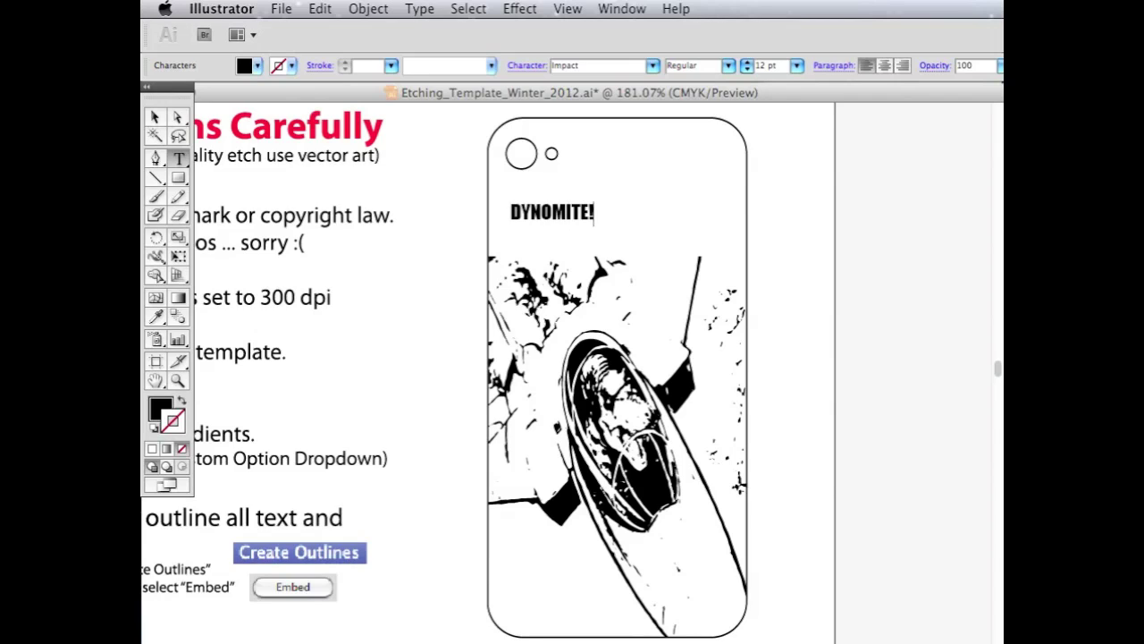
{"action": "key", "text": "shift+Left"}
{"action": "key", "text": "shift+Left"}
{"action": "key", "text": "shift+Left"}
{"action": "key", "text": "shift+Left"}
{"action": "key", "text": "shift+Left"}
{"action": "key", "text": "shift+Left"}
{"action": "key", "text": "shift+Left"}
{"action": "key", "text": "shift+Left"}
{"action": "key", "text": "shift+Left"}
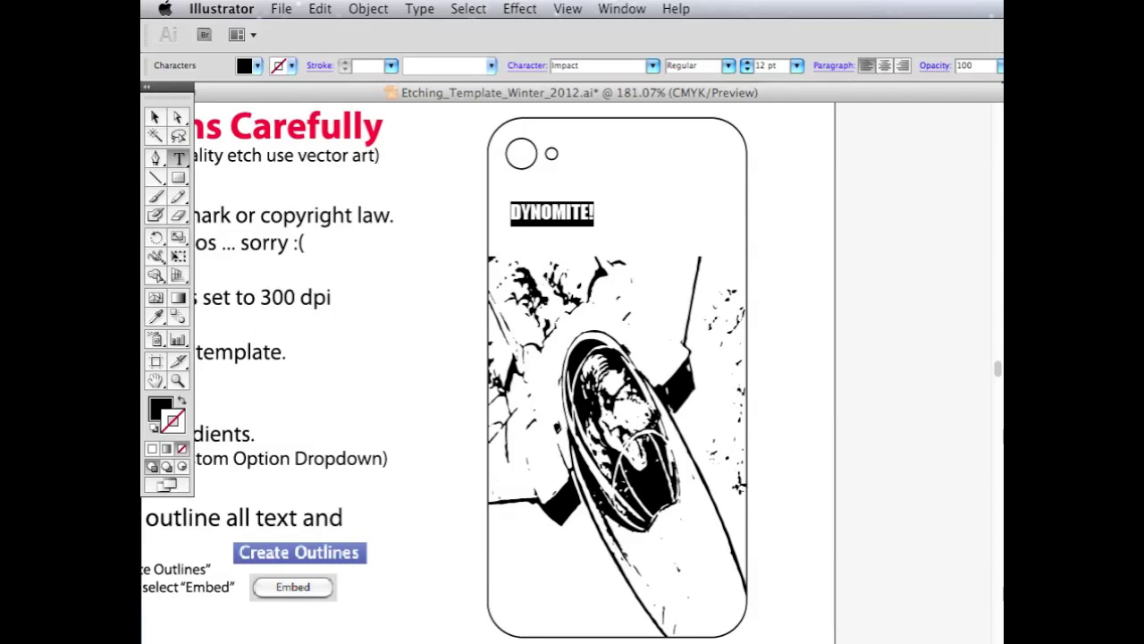
Step: Scale DYNOMITE! to about 35.83 pt across the phone's top and nudge it into place
{"action": "left_click", "coordinate": [154, 117]}
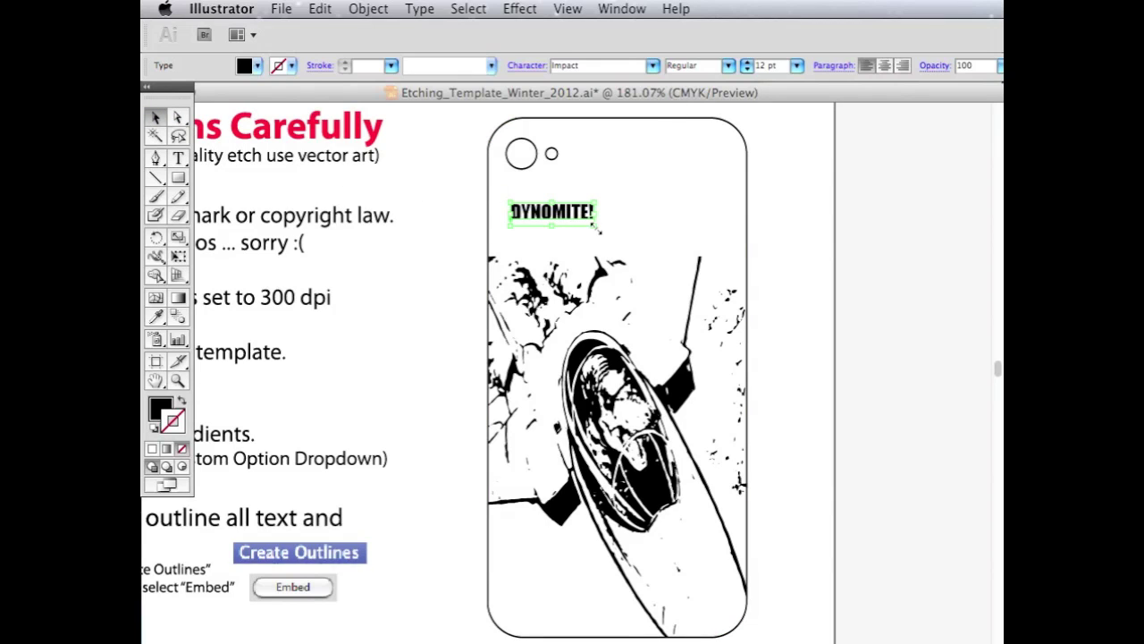
{"action": "left_click_drag", "start_coordinate": [595, 225], "coordinate": [756, 286]}
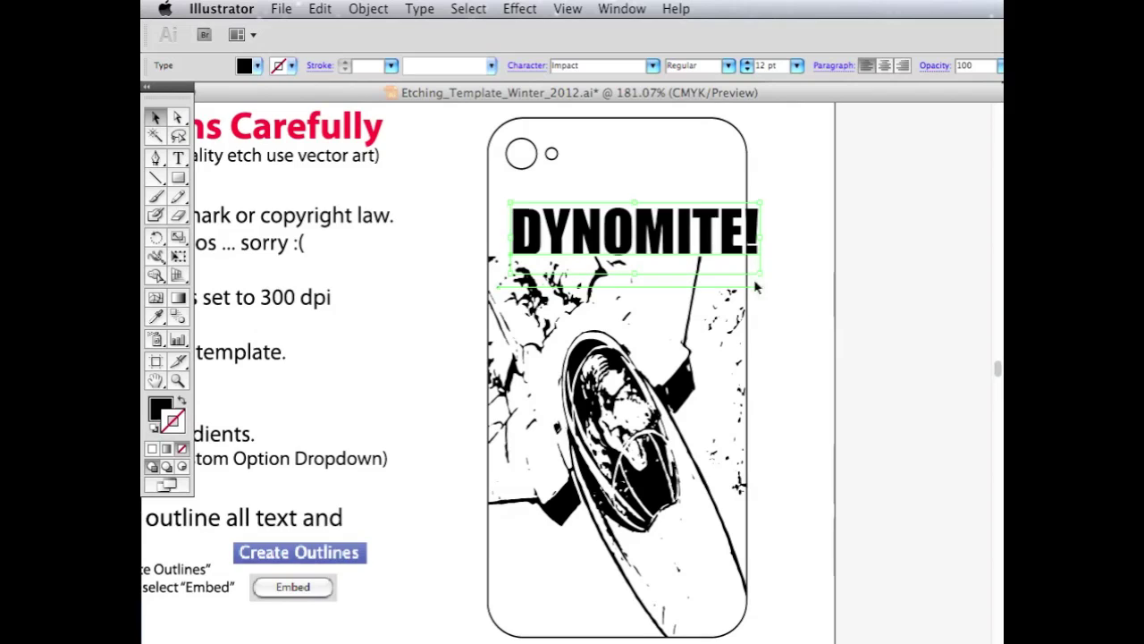
{"action": "left_click_drag", "start_coordinate": [710, 236], "coordinate": [689, 224]}
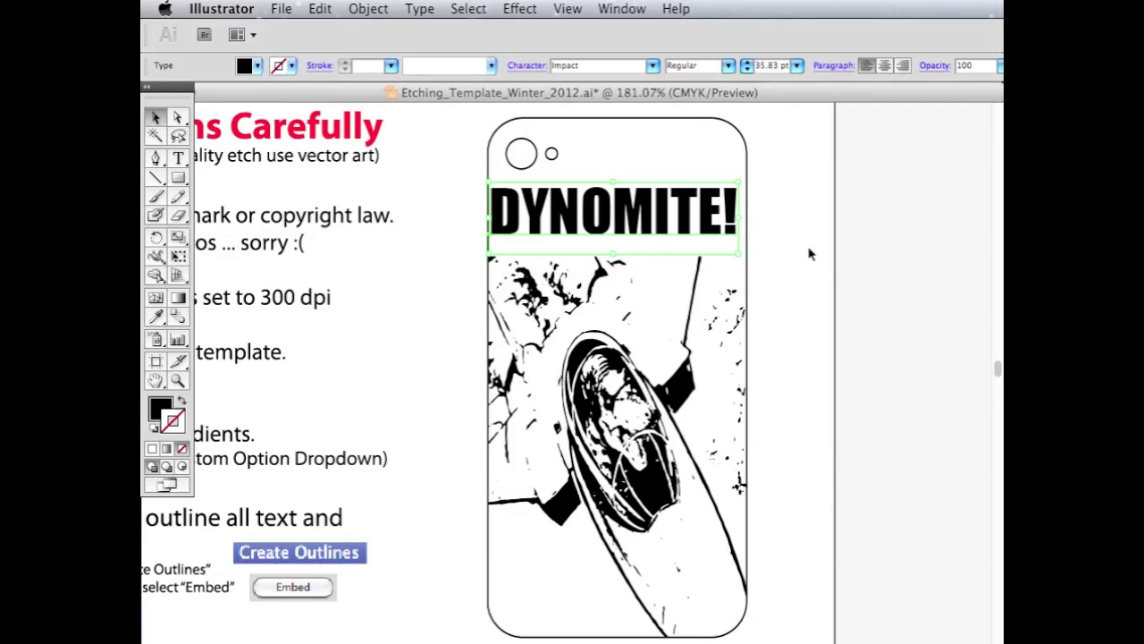
{"action": "key", "text": "Right"}
{"action": "key", "text": "Right"}
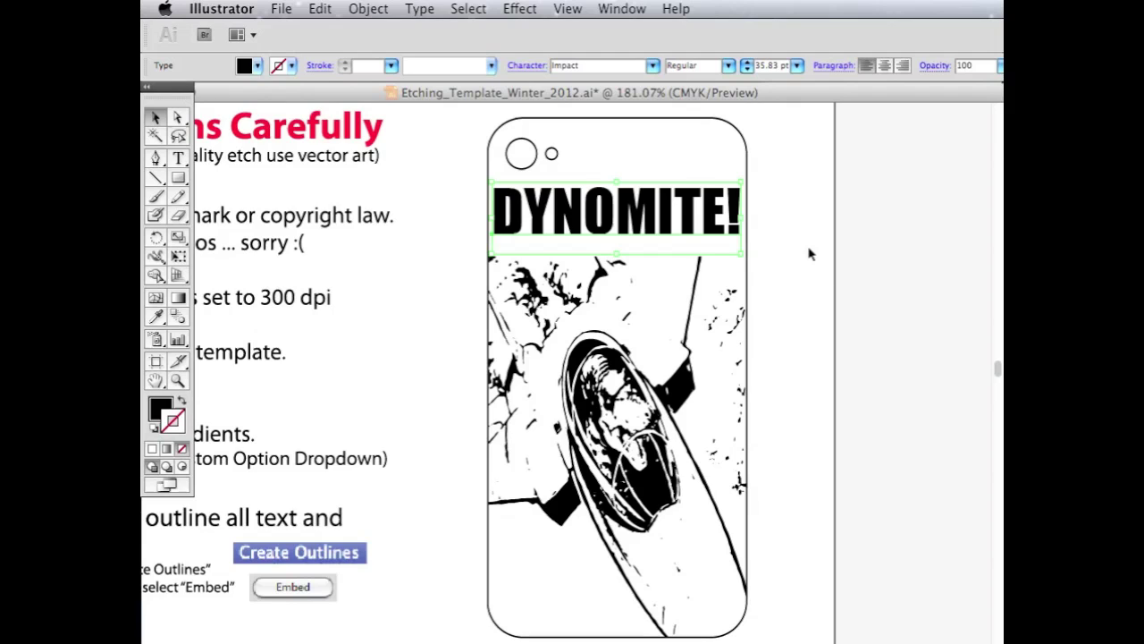
{"action": "key", "text": "Down"}
{"action": "key", "text": "Down"}
{"action": "key", "text": "Up"}
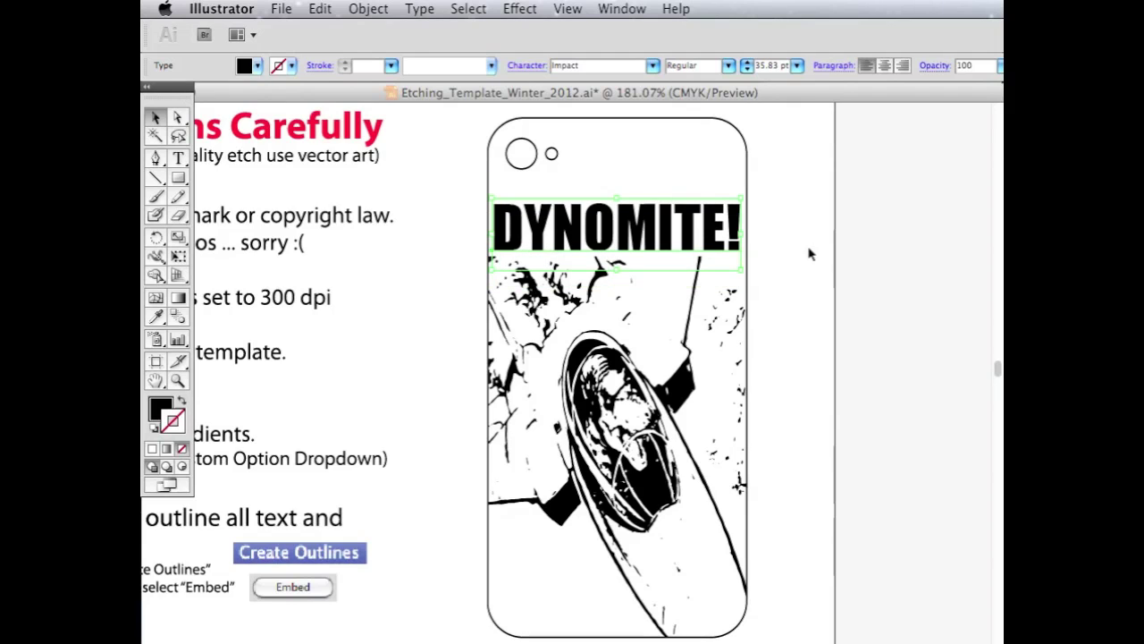
{"action": "left_click", "coordinate": [831, 255]}
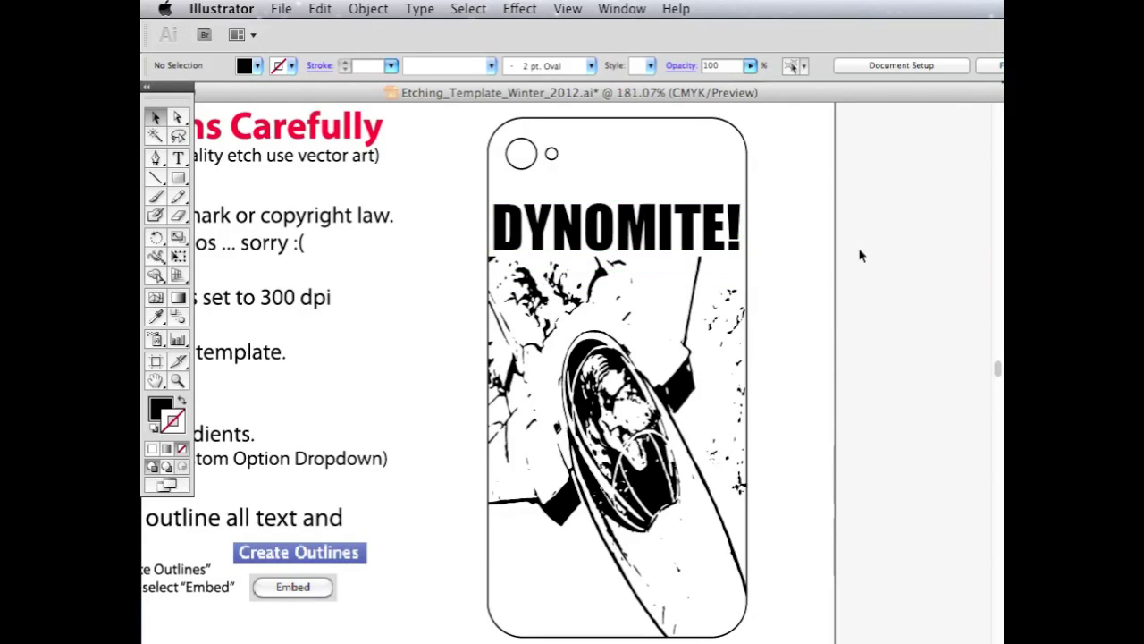
Step: Create outlines from the DYNOMITE! text, then fit the whole template page in view
{"action": "left_click", "coordinate": [711, 231]}
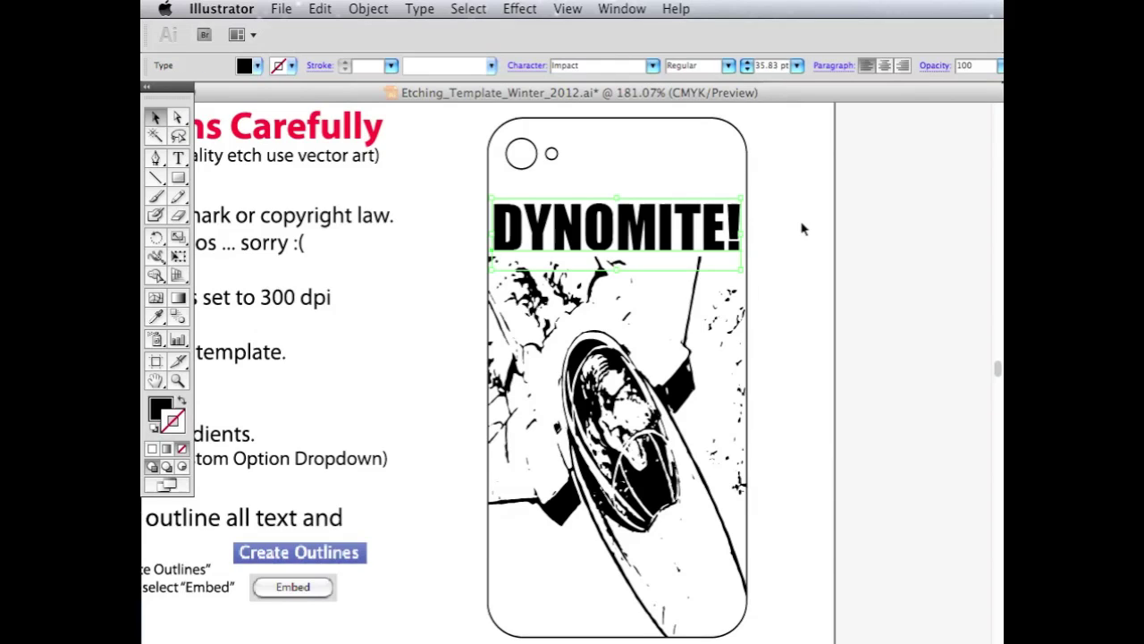
{"action": "left_click", "coordinate": [802, 229]}
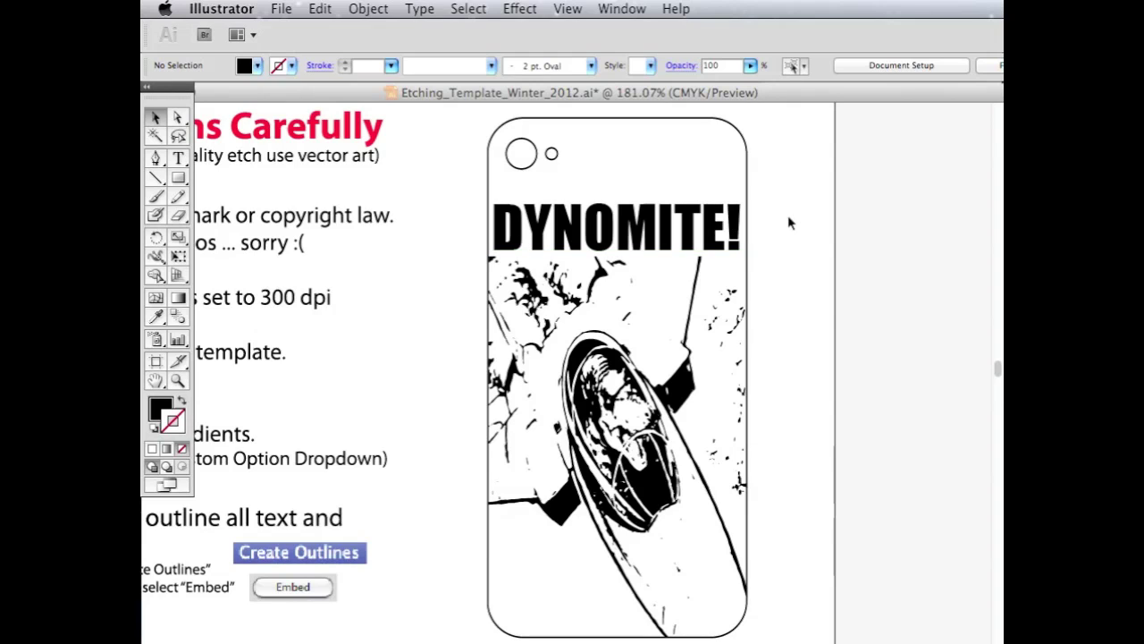
{"action": "left_click", "coordinate": [684, 228]}
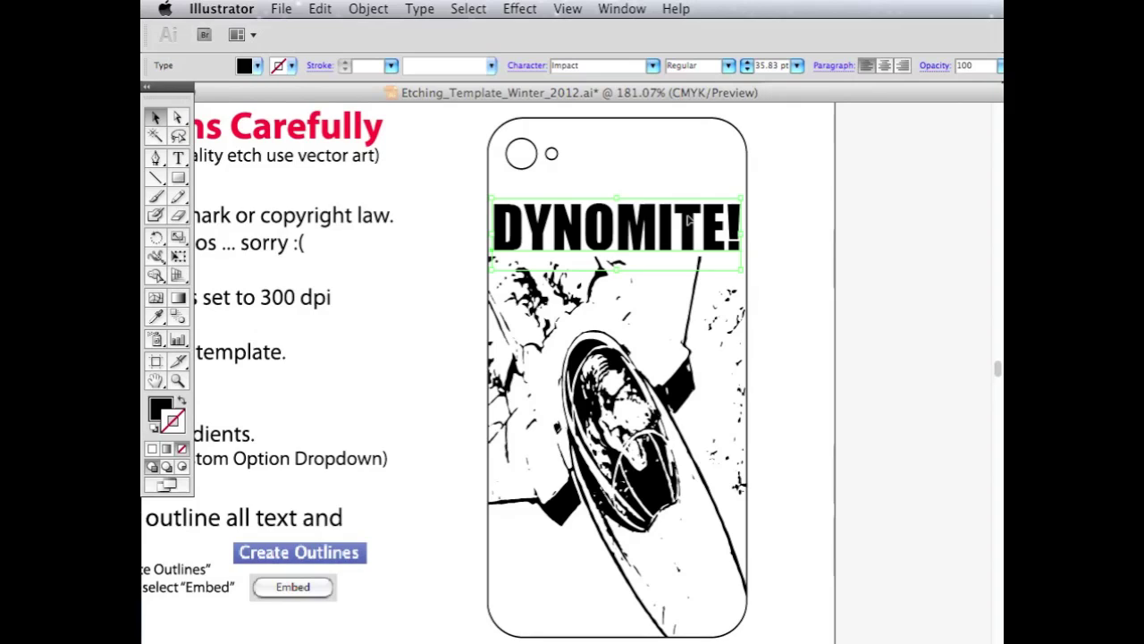
{"action": "right_click", "coordinate": [690, 221]}
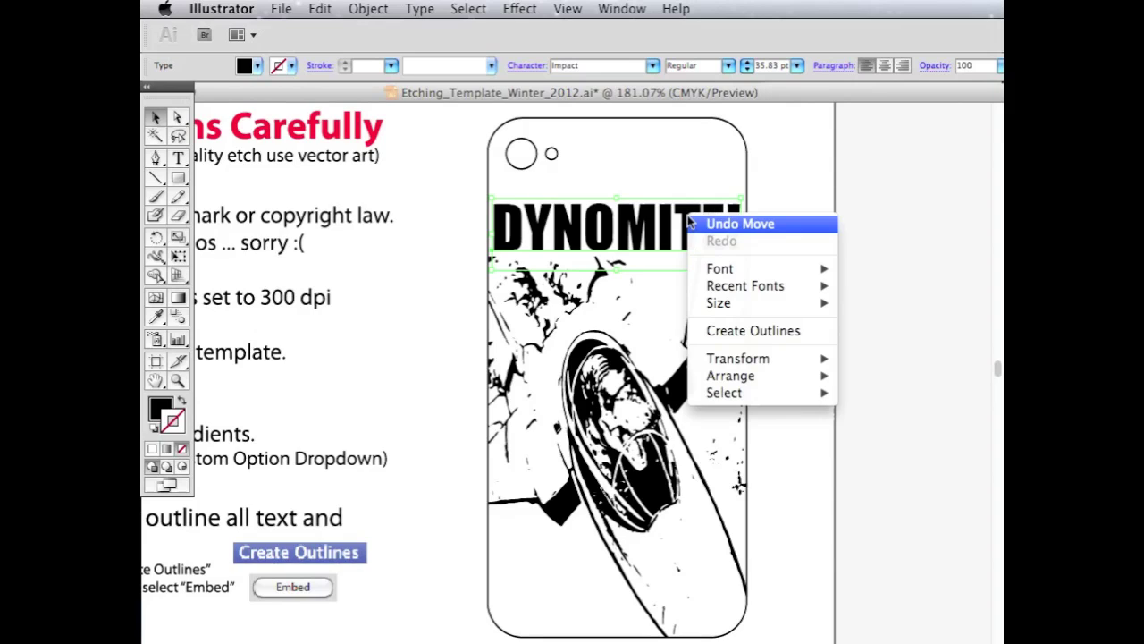
{"action": "left_click", "coordinate": [817, 333]}
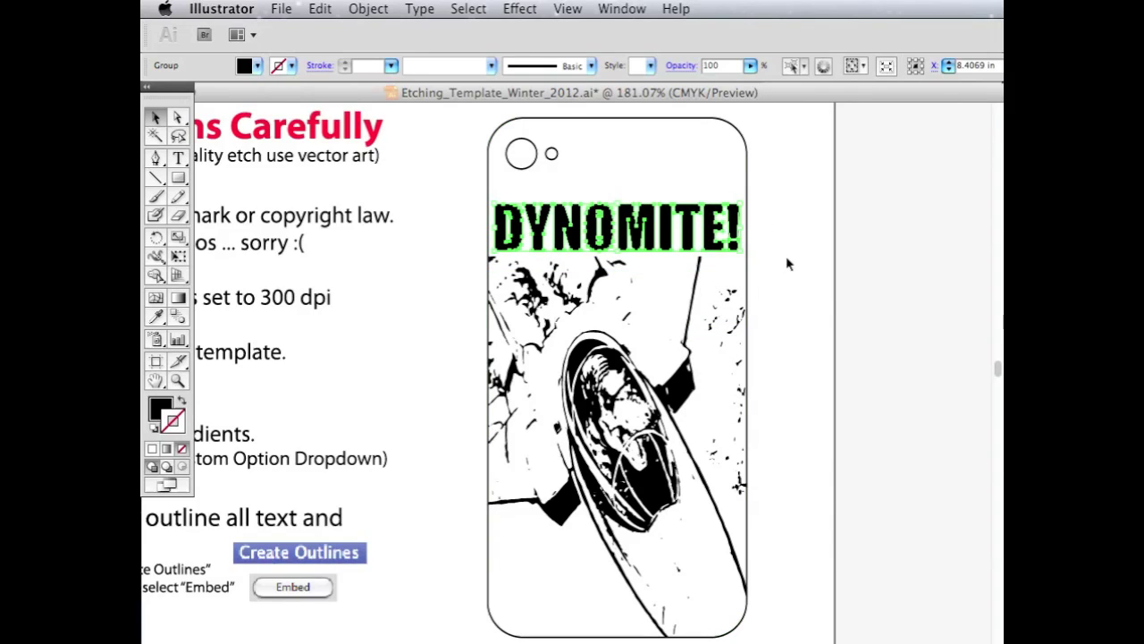
{"action": "left_click", "coordinate": [788, 261]}
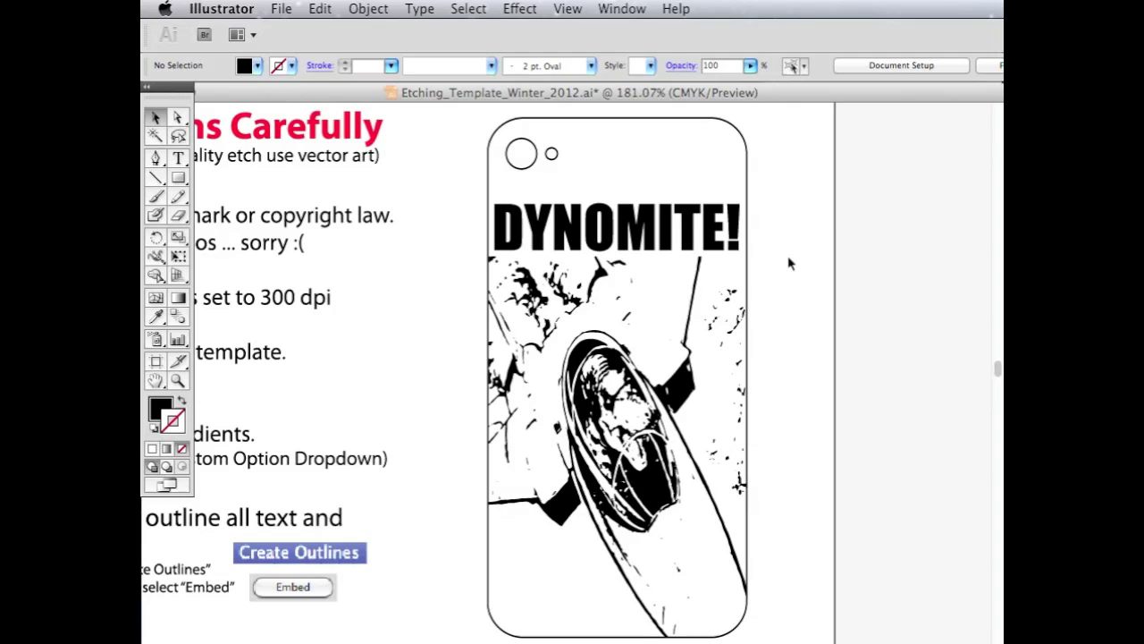
{"action": "double_click", "coordinate": [156, 383]}
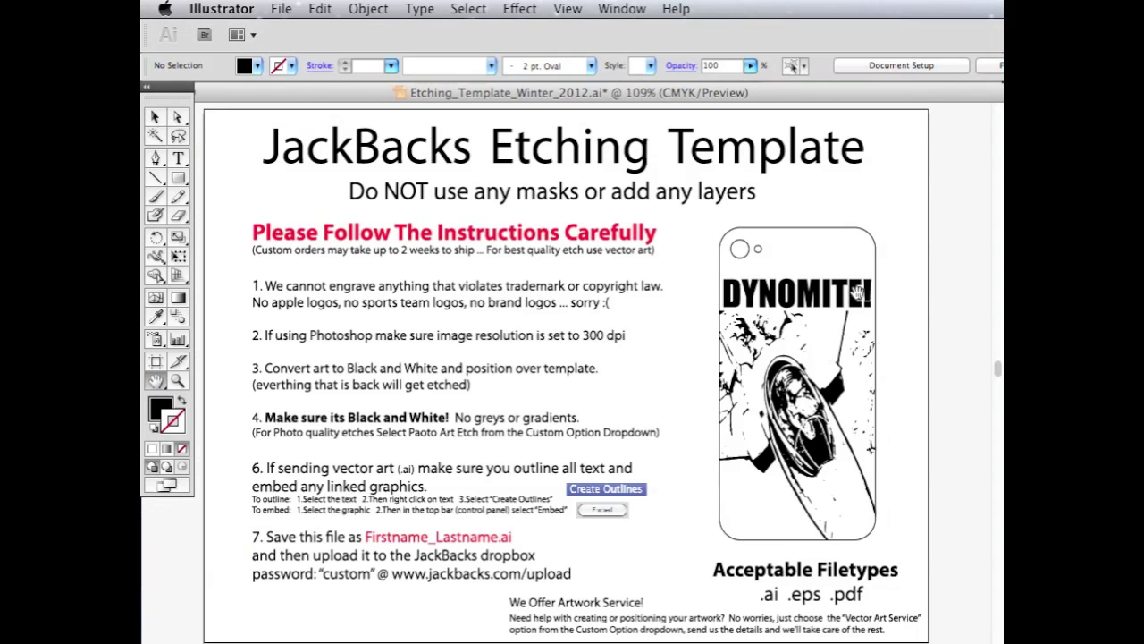